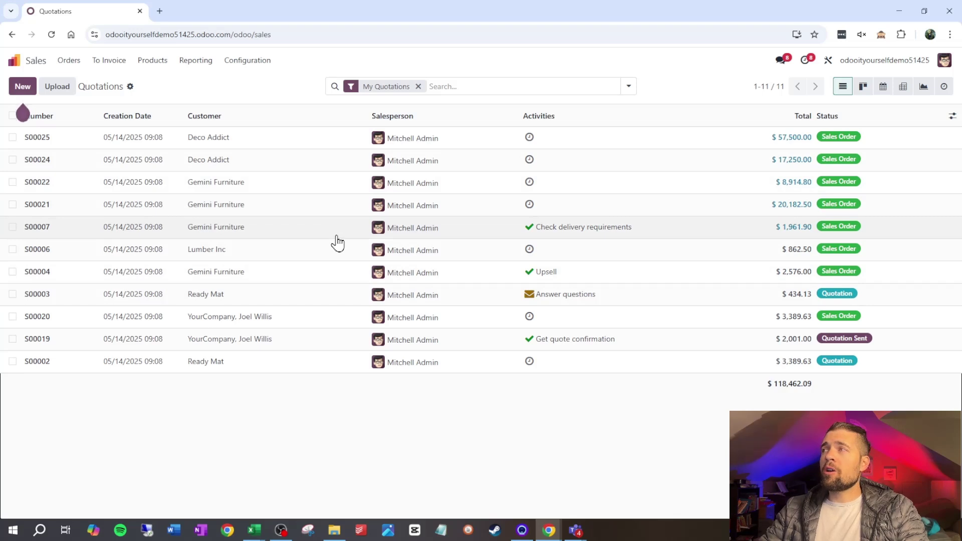
Activate developer mode and open the Sales app's menu structure for editing in Studio.
left_click(70, 60)
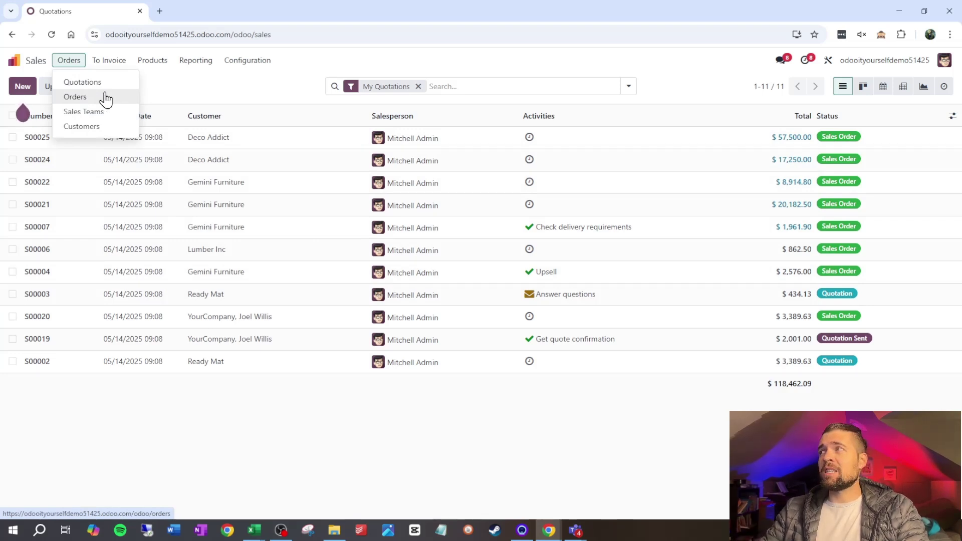
left_click(880, 34)
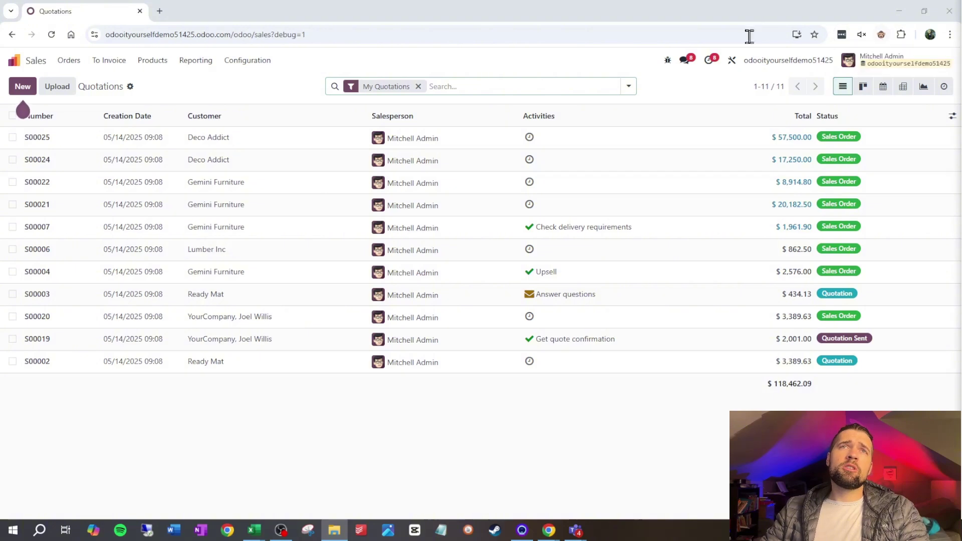
left_click(733, 62)
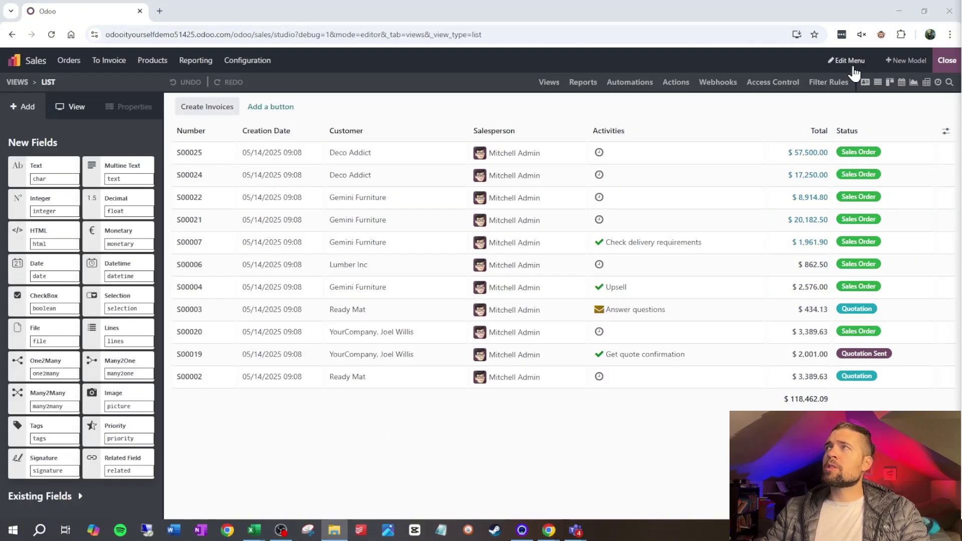
left_click(846, 60)
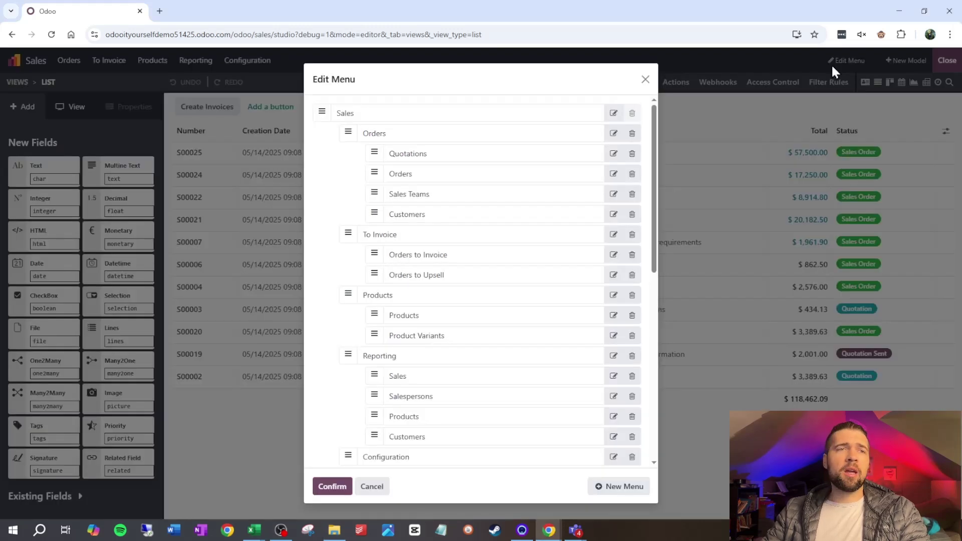
Create a new menu named Sales Order Lines based on the existing model Sales Order Line.
left_click(638, 493)
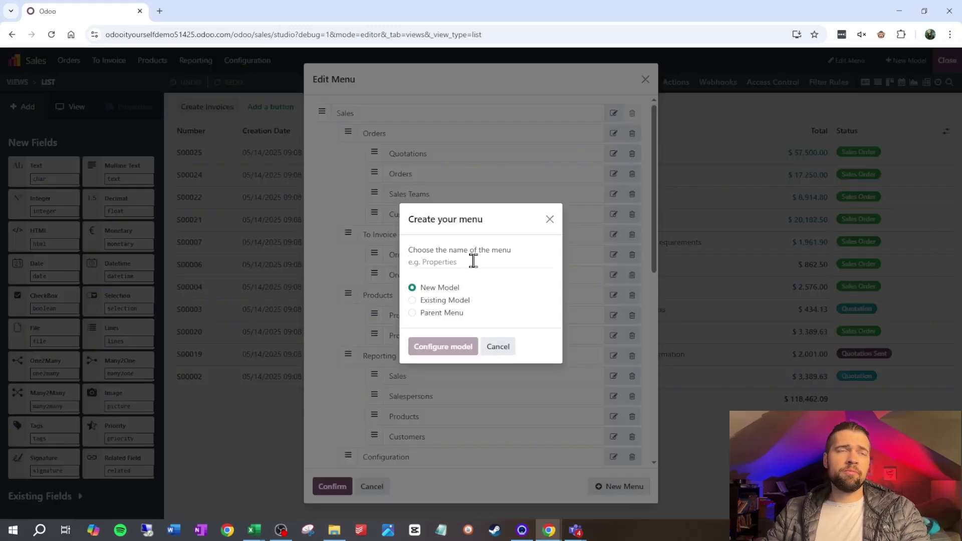
type("Sales Order ")
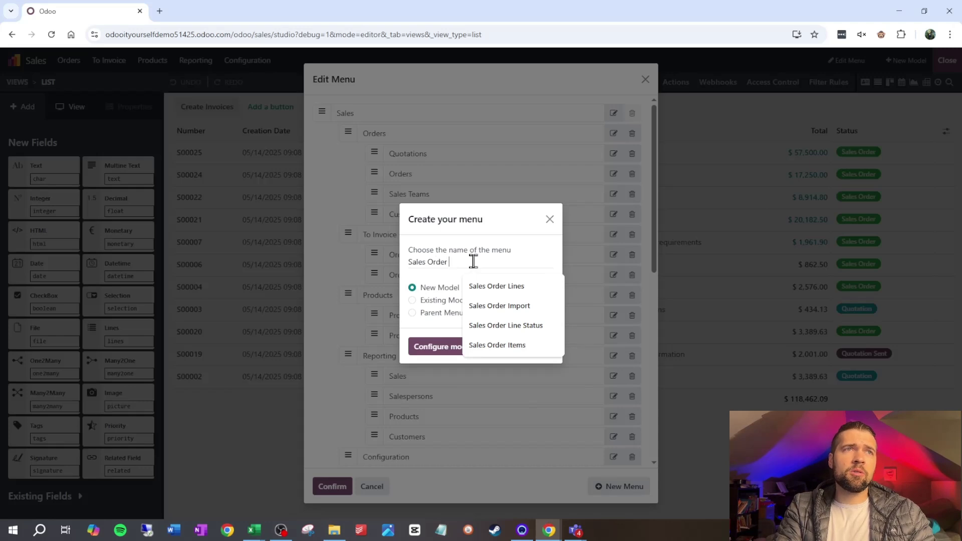
type("Lines")
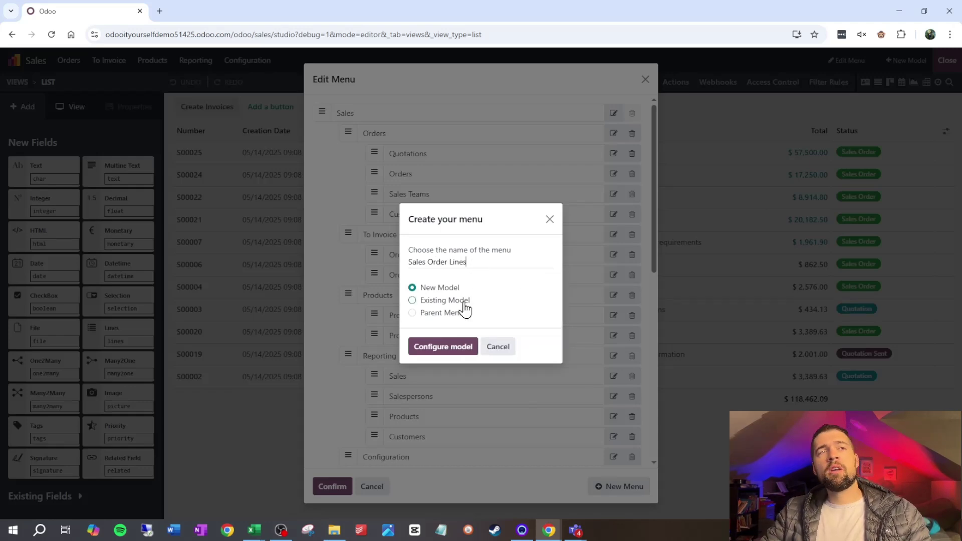
left_click(445, 299)
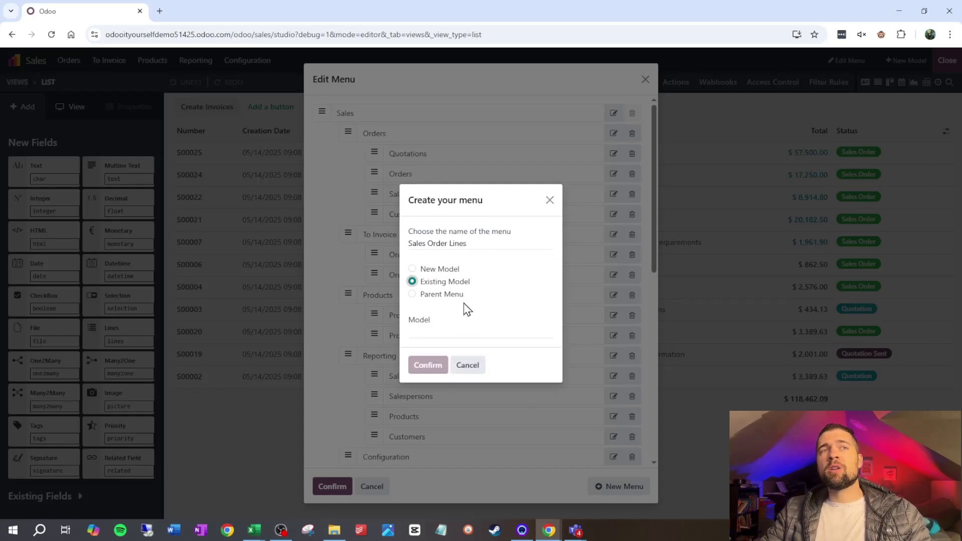
left_click(445, 337)
type("Sal")
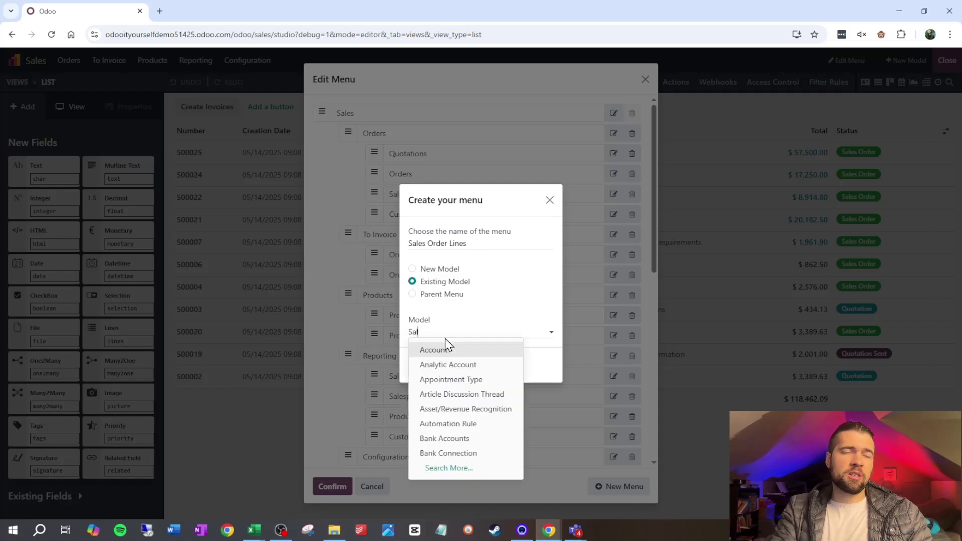
type("es order")
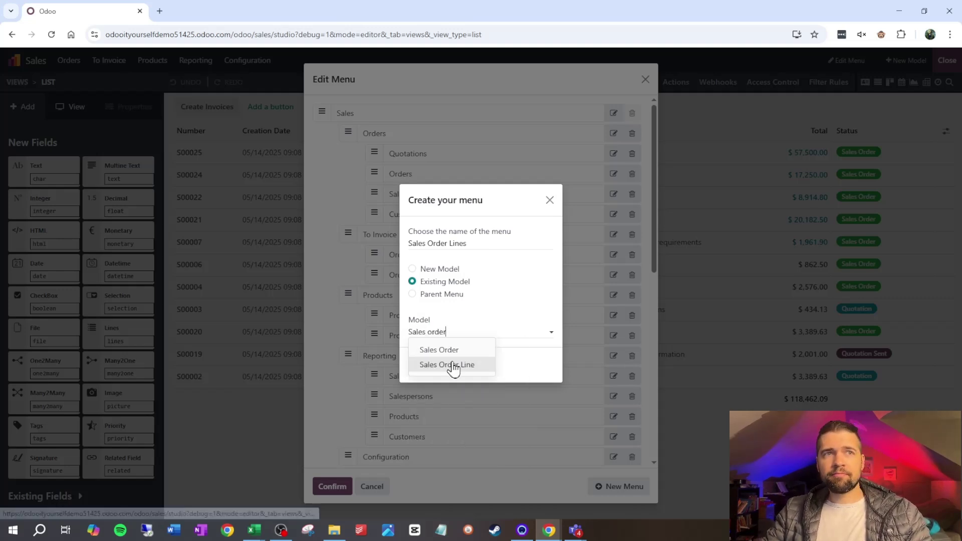
left_click(448, 366)
left_click(444, 369)
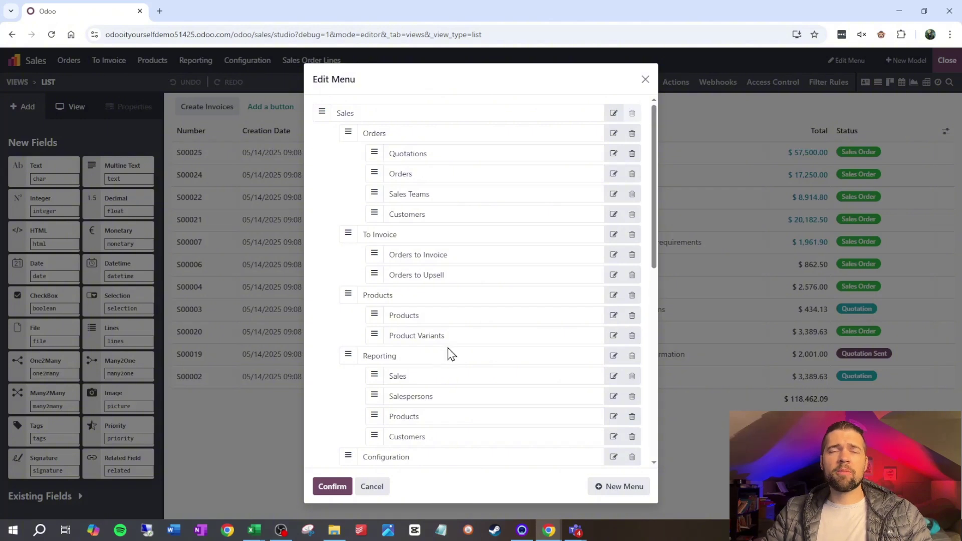
Move Sales Order Lines under the Orders parent menu, directly after its Orders entry, and confirm the menu structure.
scroll(451, 354, "down", 8)
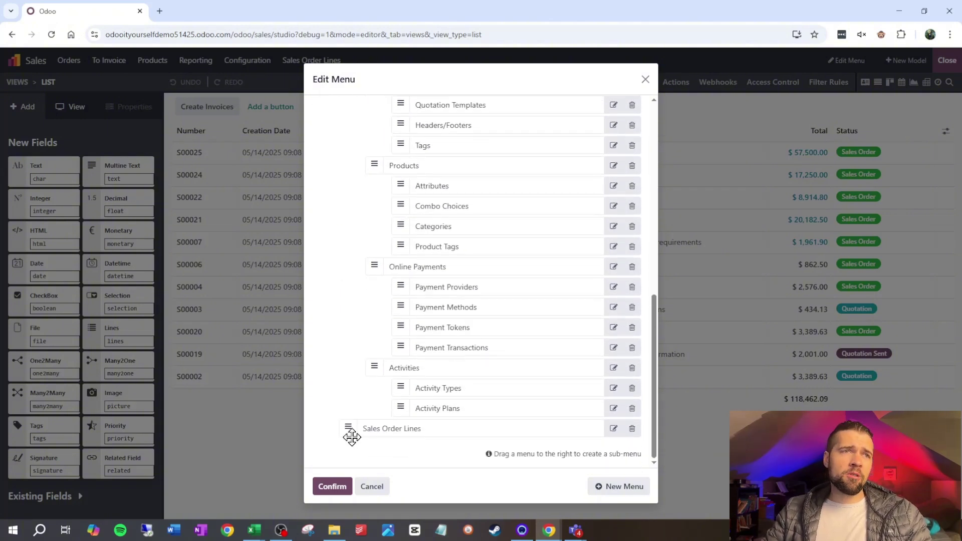
left_click_drag(351, 437, 379, 204)
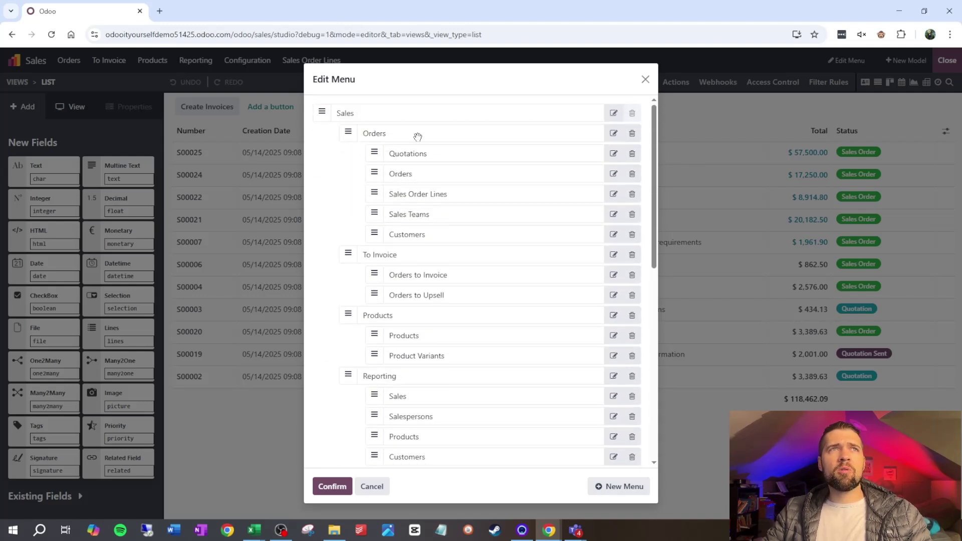
left_click(321, 489)
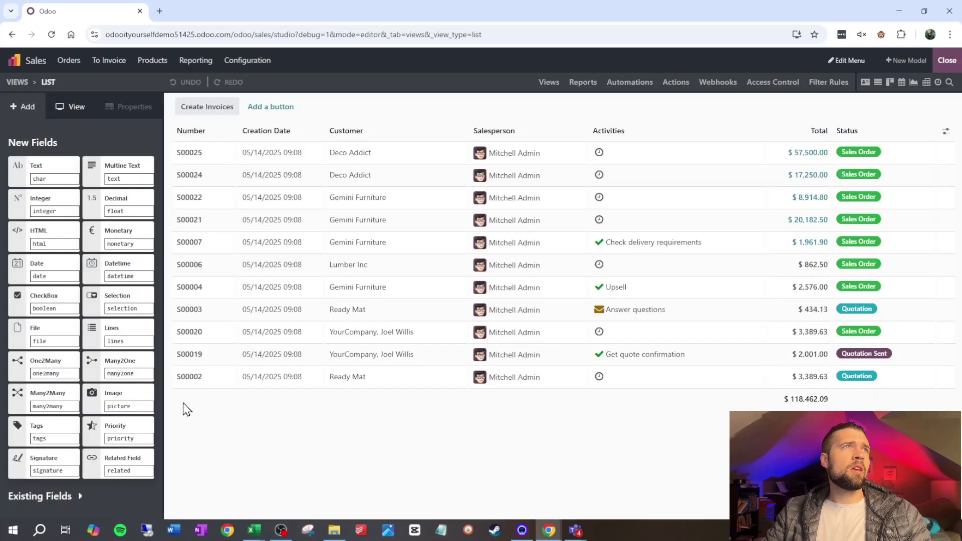
Open Sales Order Lines in Studio and set List as its default view.
left_click(78, 69)
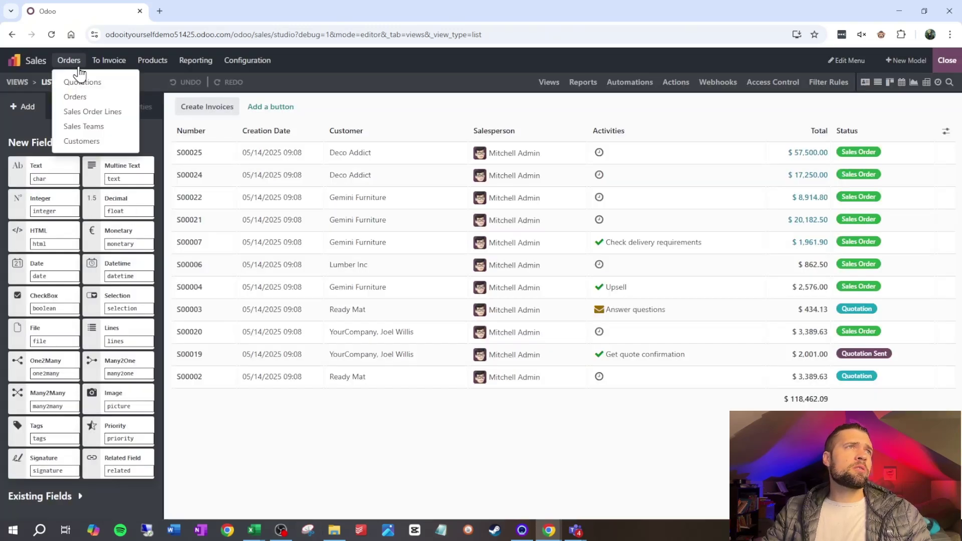
left_click(83, 111)
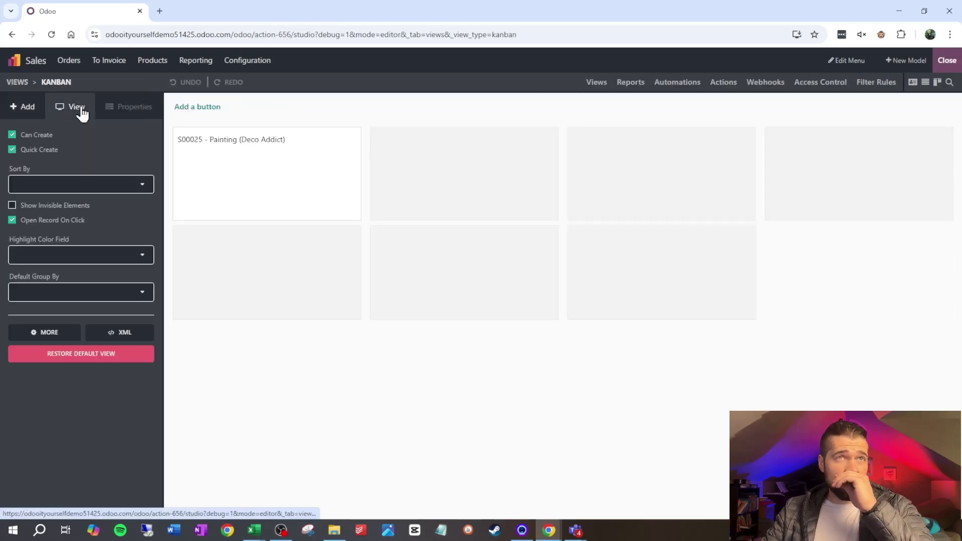
left_click(599, 87)
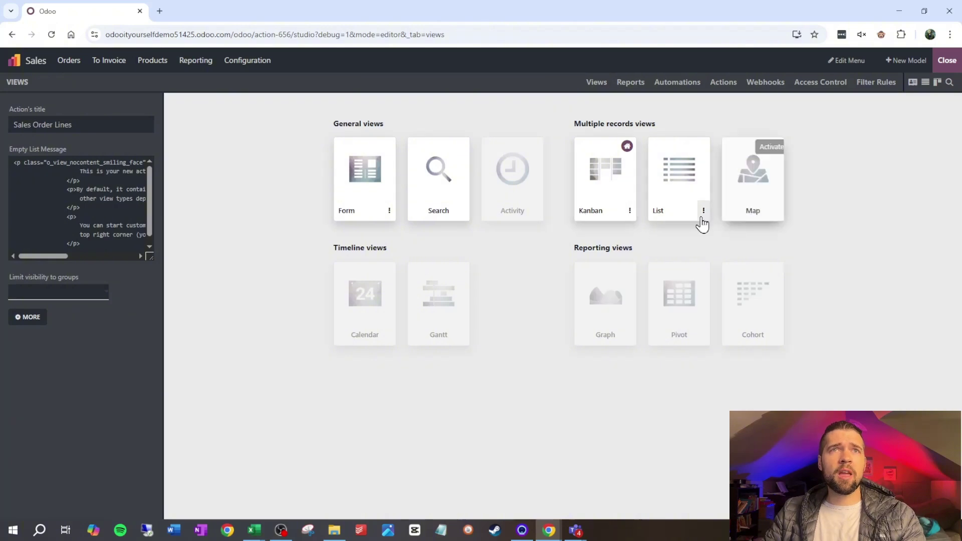
left_click(704, 211)
left_click(719, 243)
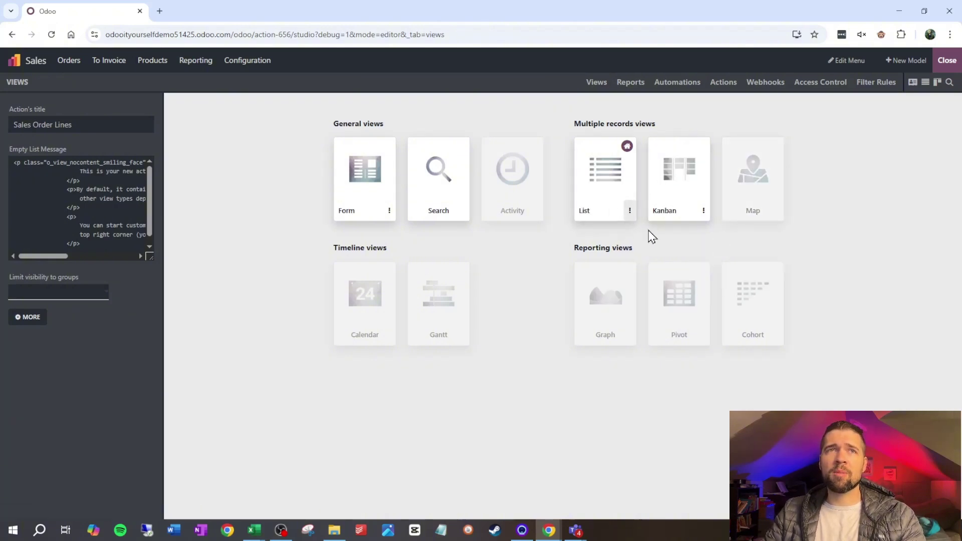
Disable the Kanban view for Sales Order Lines and reopen that list outside Studio.
left_click(704, 212)
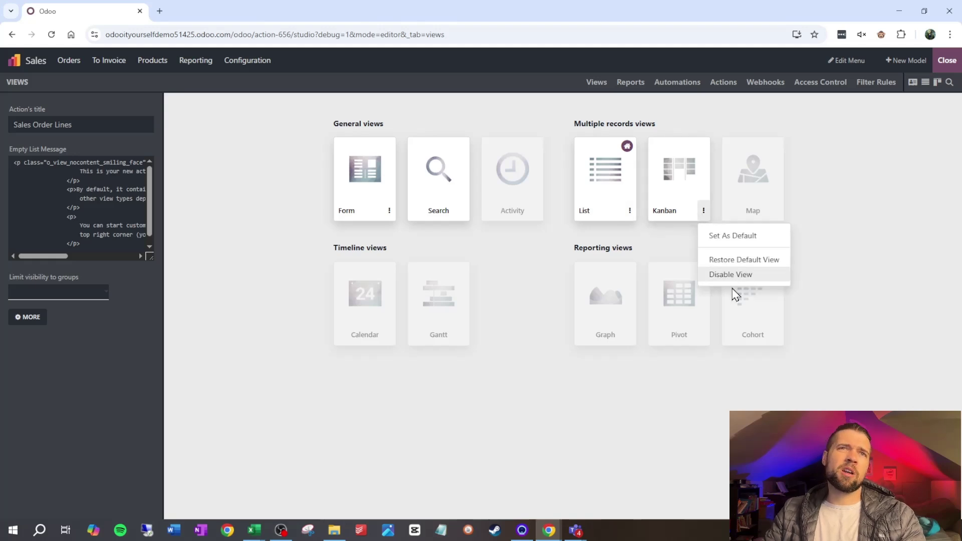
left_click(731, 274)
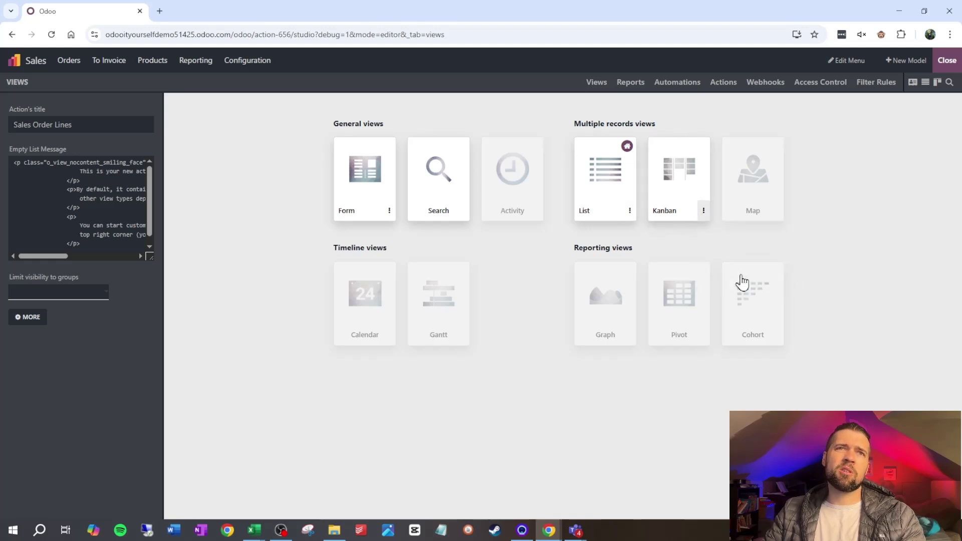
left_click(948, 60)
left_click(69, 61)
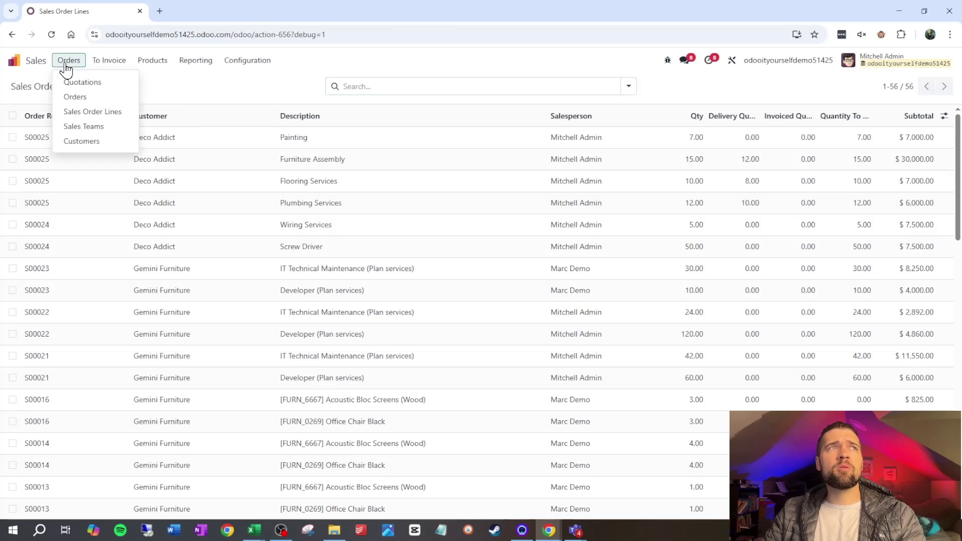
left_click(93, 112)
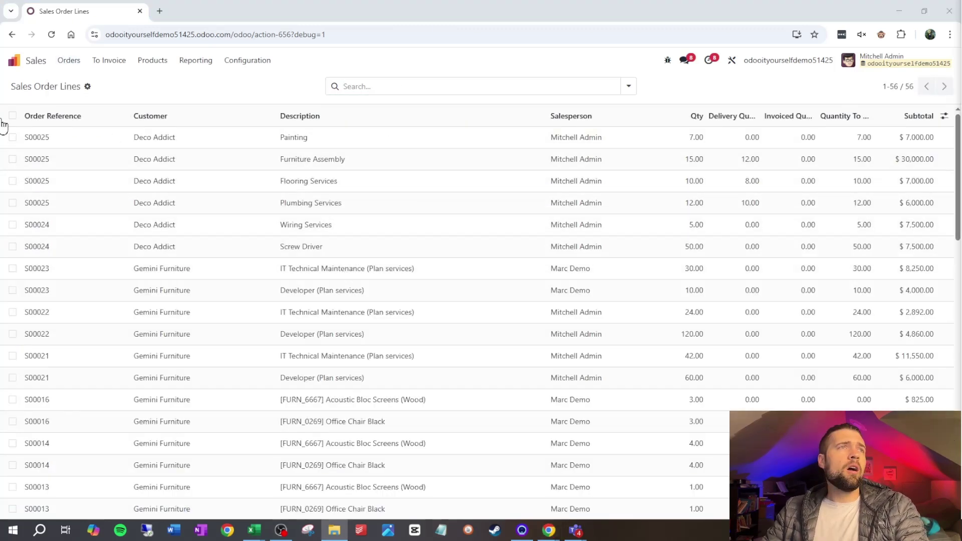
Select all records in the Sales Orders list and start a data export for them.
left_click(70, 61)
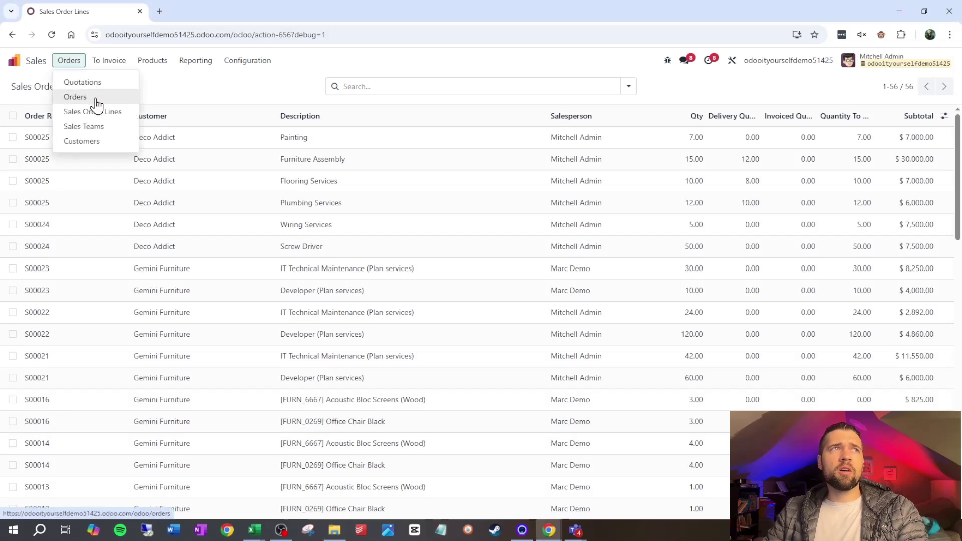
left_click(75, 97)
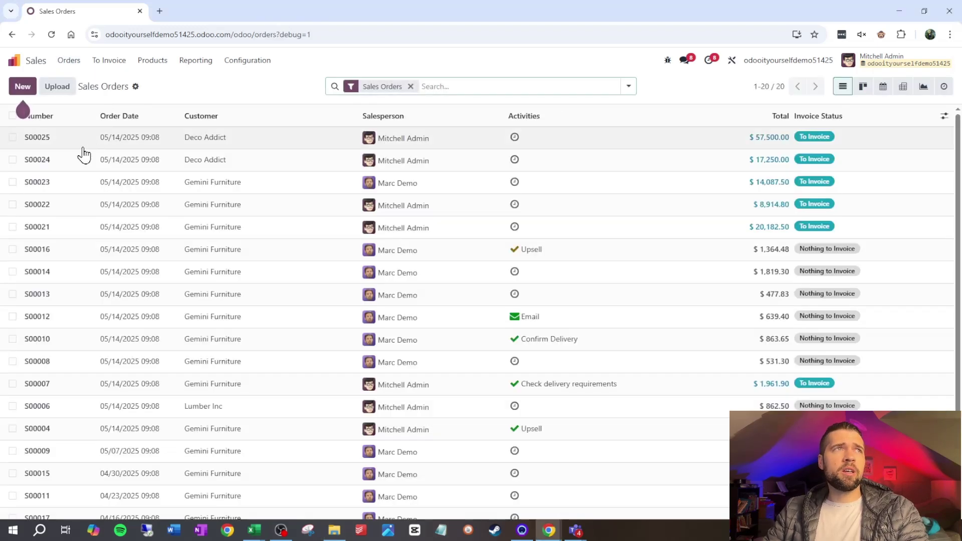
left_click(12, 116)
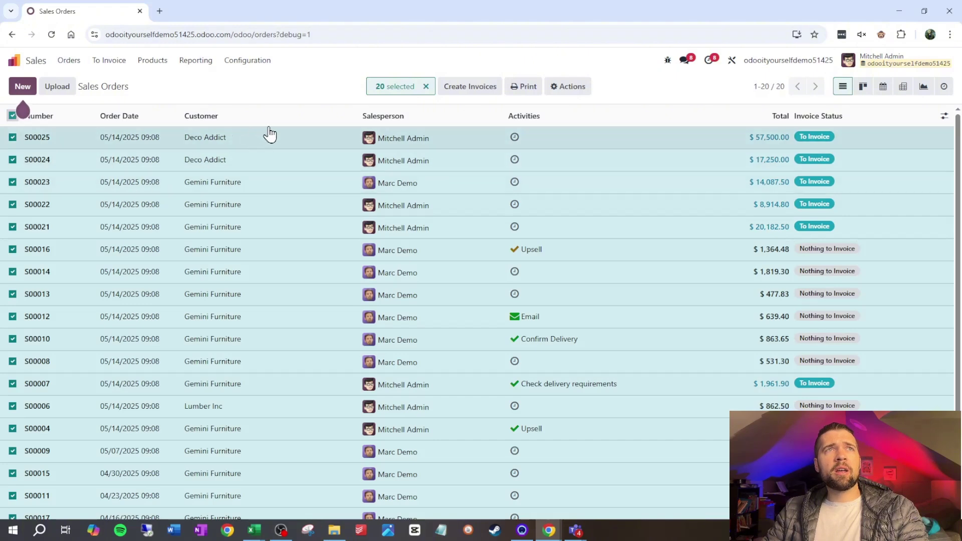
left_click(575, 92)
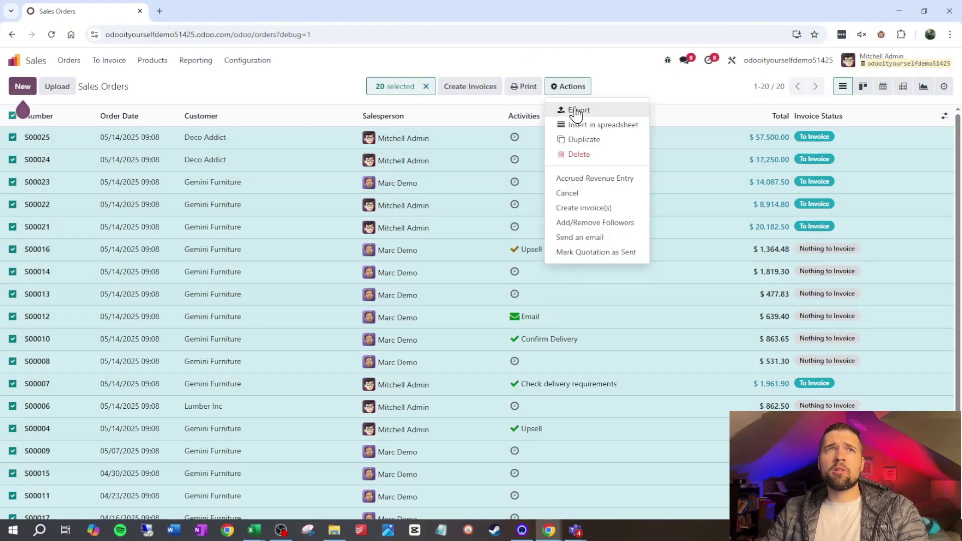
left_click(574, 109)
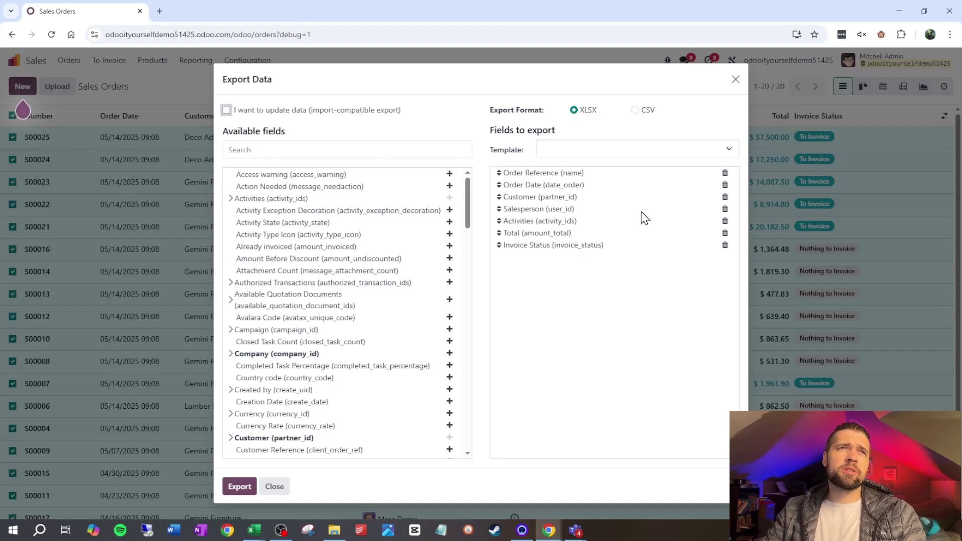
Remove Activities, Total and Invoice Status from the fields to export.
left_click(725, 222)
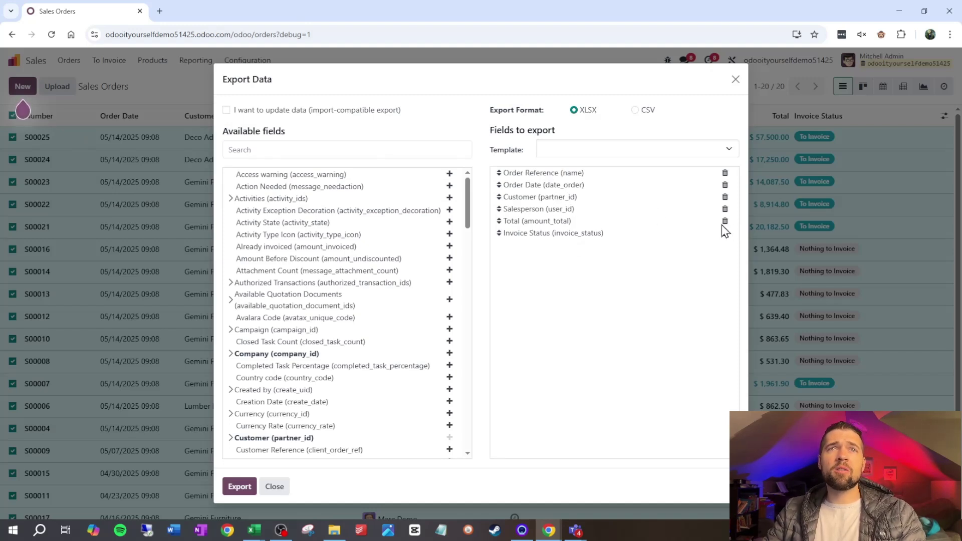
left_click(725, 222)
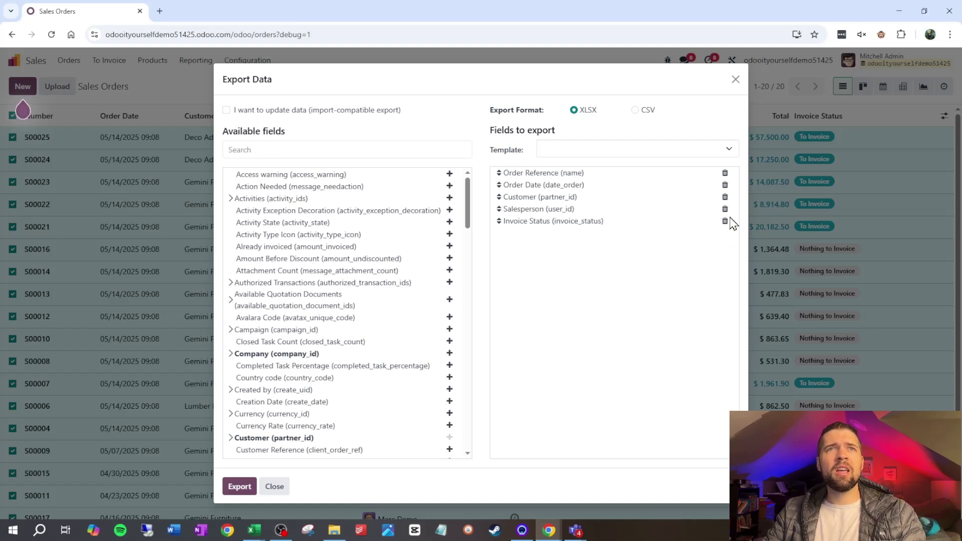
left_click(724, 222)
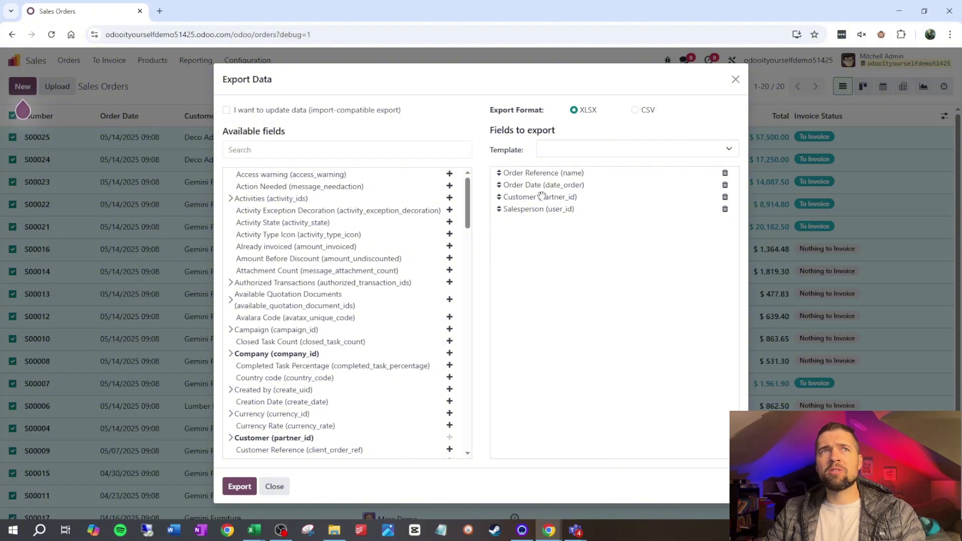
Export the orders to Sales Order (sale.order) (2).xlsx in Downloads and enable editing of the file in Excel.
left_click(239, 487)
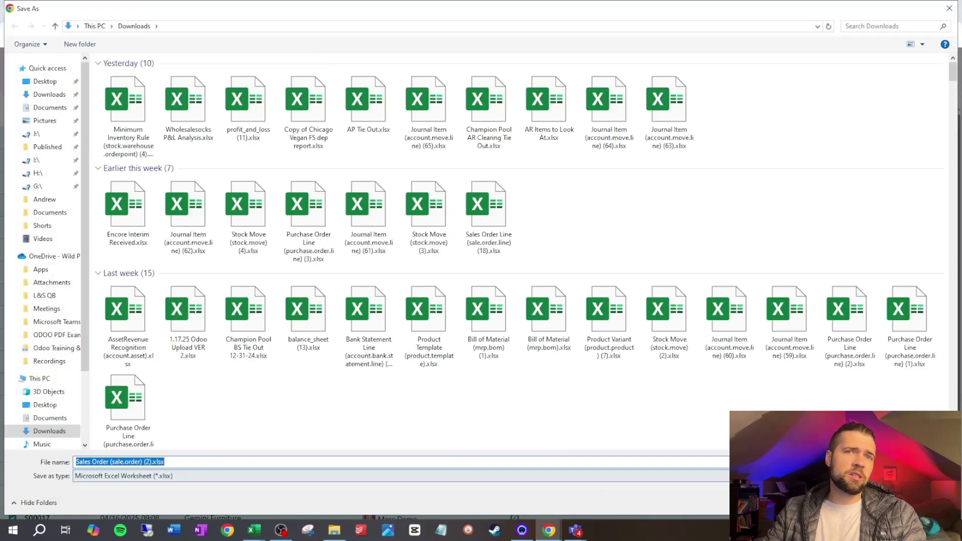
key("Return")
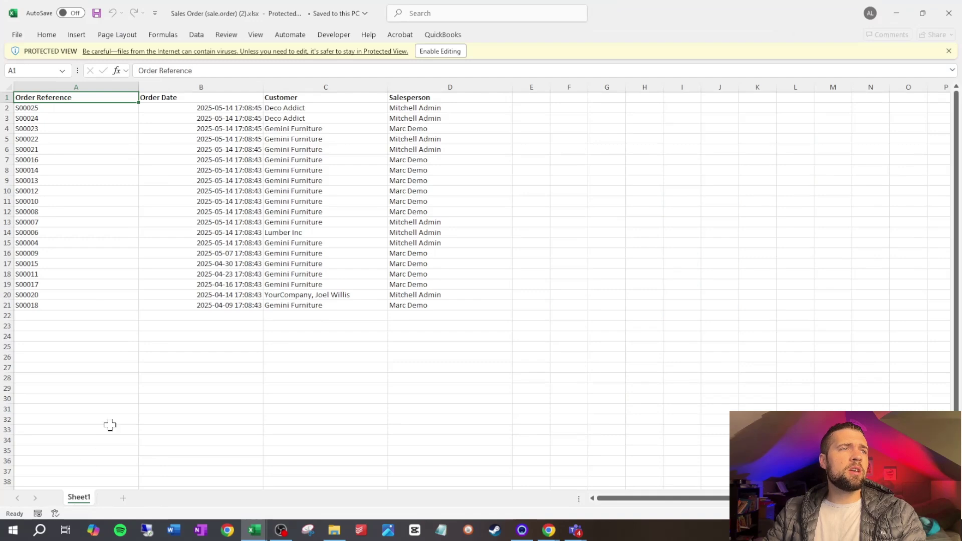
left_click(440, 51)
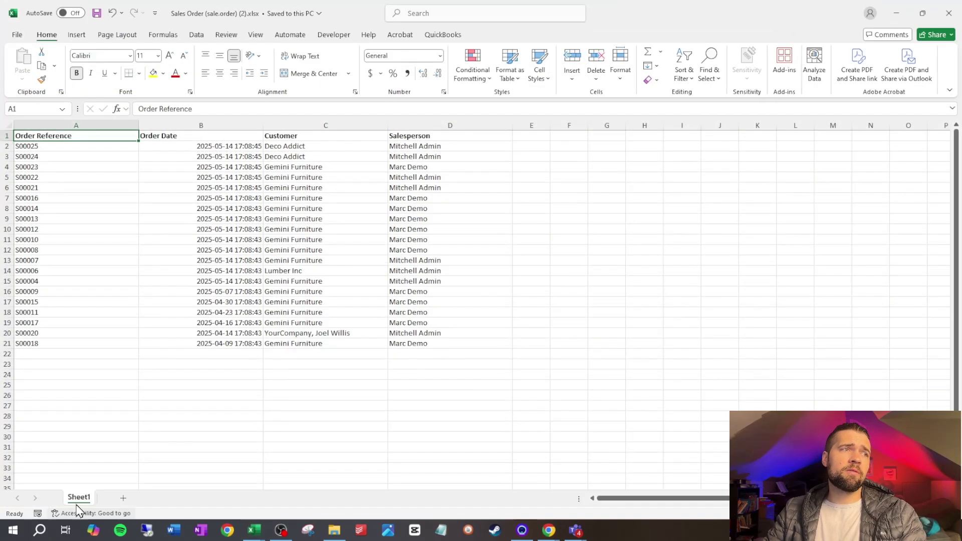
Rename the worksheet with the exported orders as Sales Order Import.
right_click(79, 498)
left_click(125, 362)
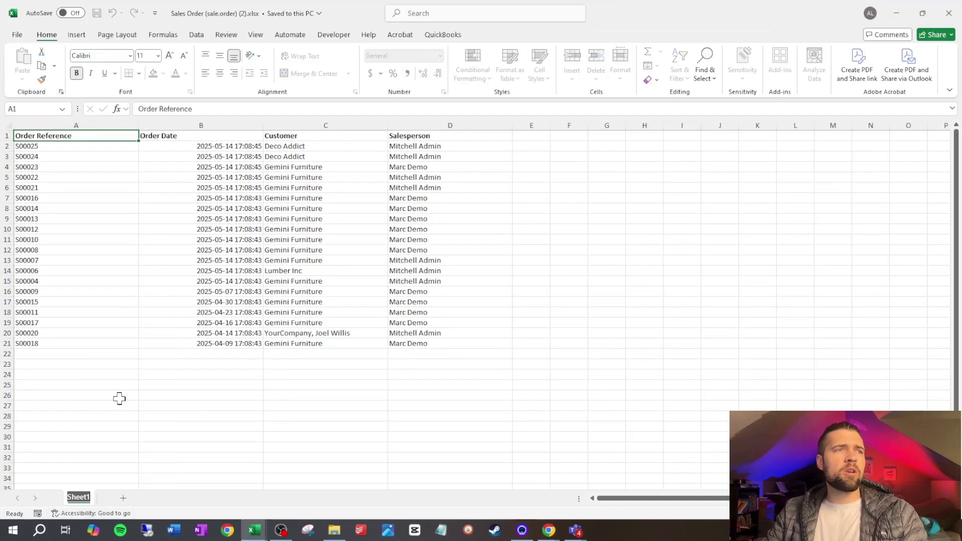
type("Sales Order Impor")
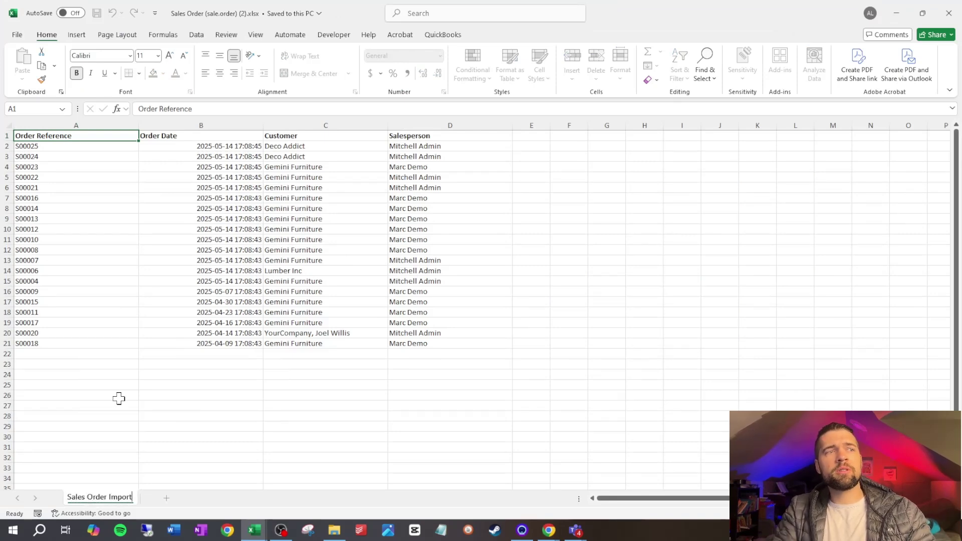
left_click(118, 398)
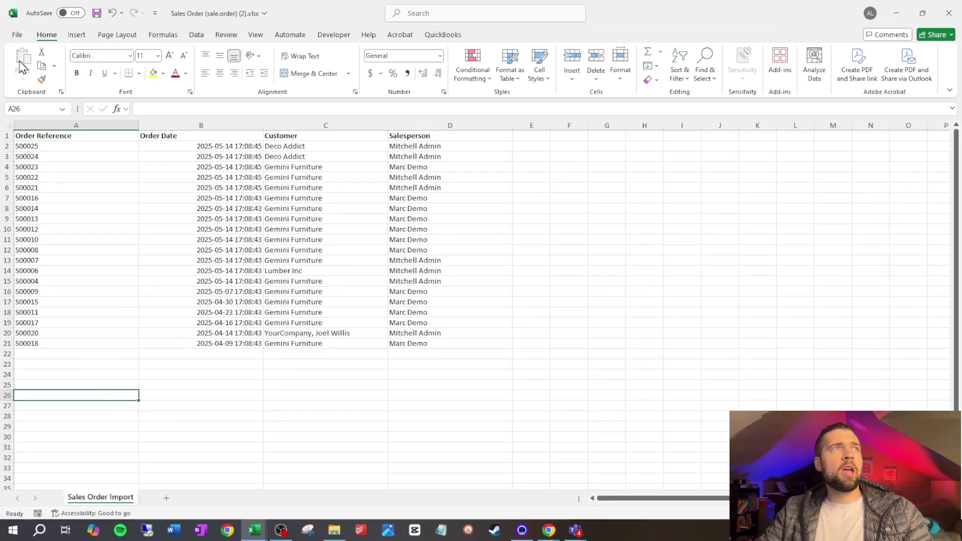
Save the workbook in Downloads under the new name Sales Order Import Example as an Excel Workbook.
left_click(17, 35)
left_click(59, 182)
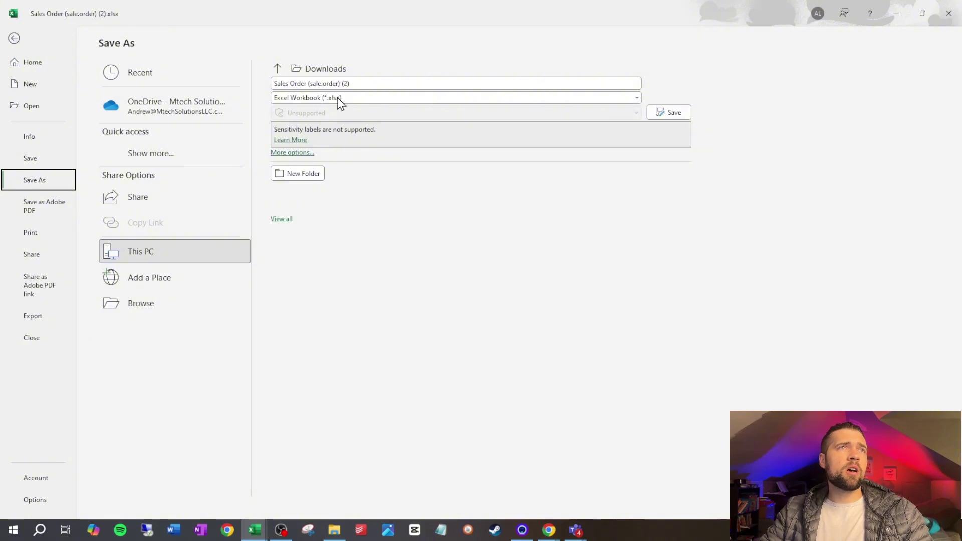
left_click(392, 82)
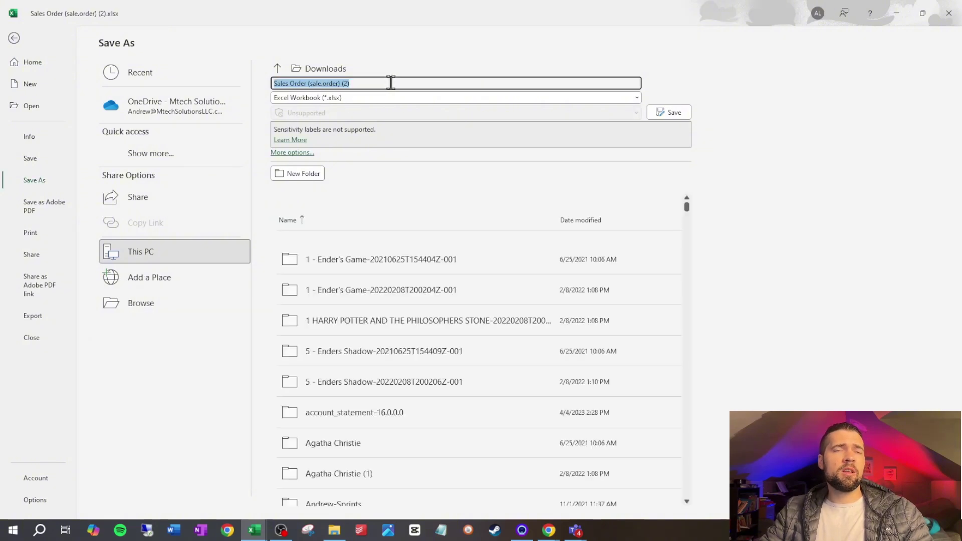
type("Sales Order Imp")
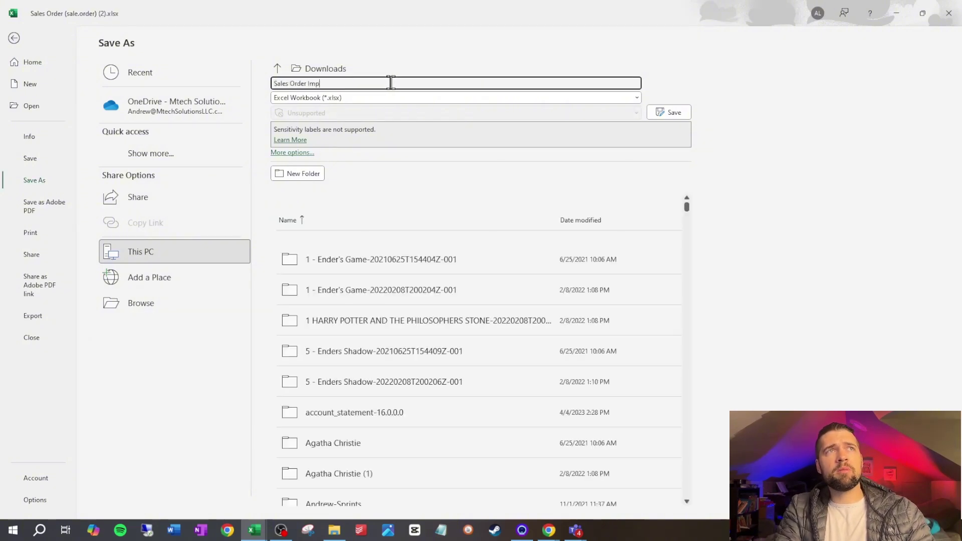
type("ort Example")
key("Return")
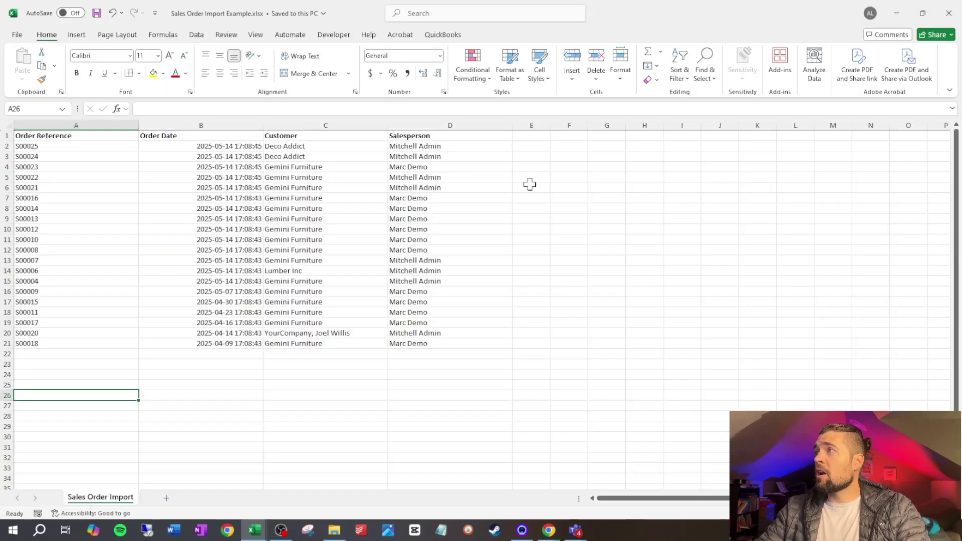
Switch to Odoo, open the Sales Order Lines list, select all its records and start a data export for them.
key("alt+Tab")
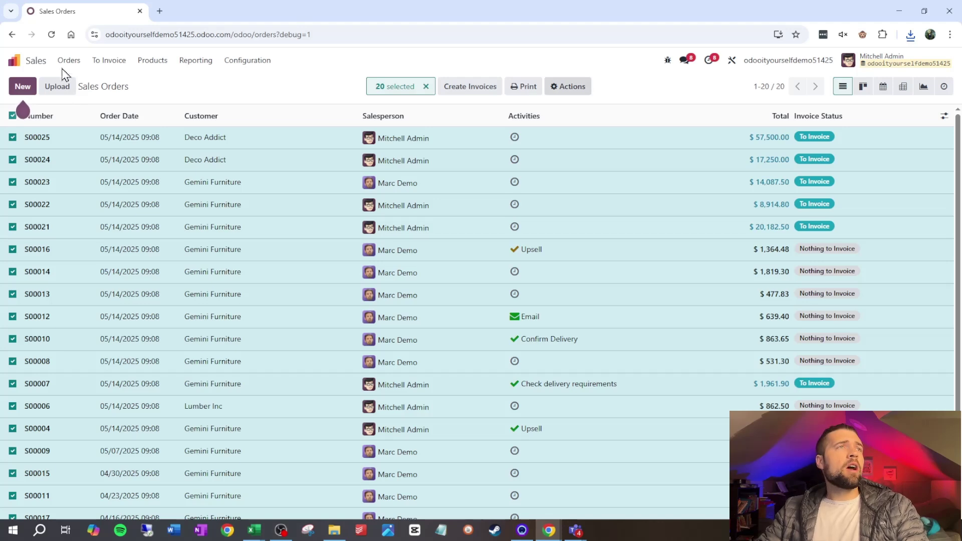
left_click(69, 60)
left_click(98, 110)
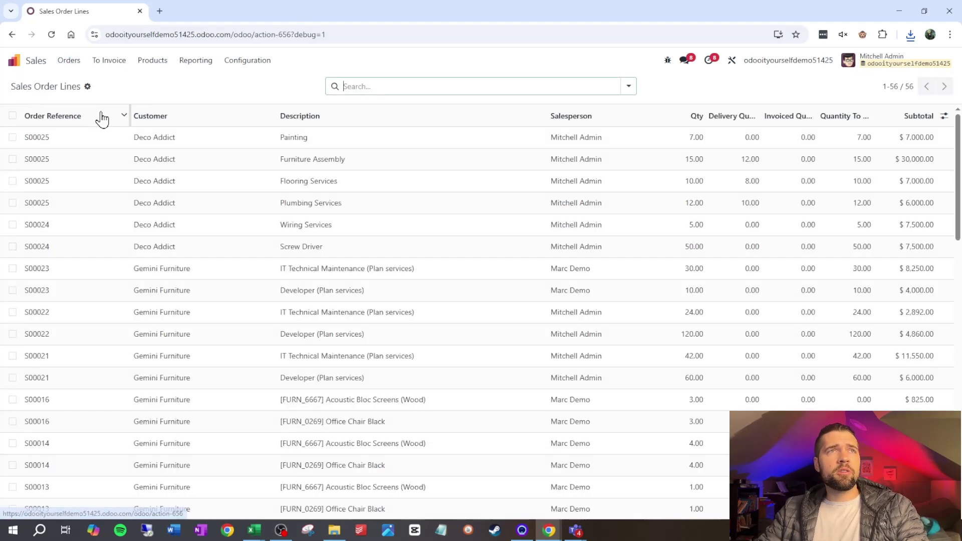
left_click(12, 115)
left_click(512, 88)
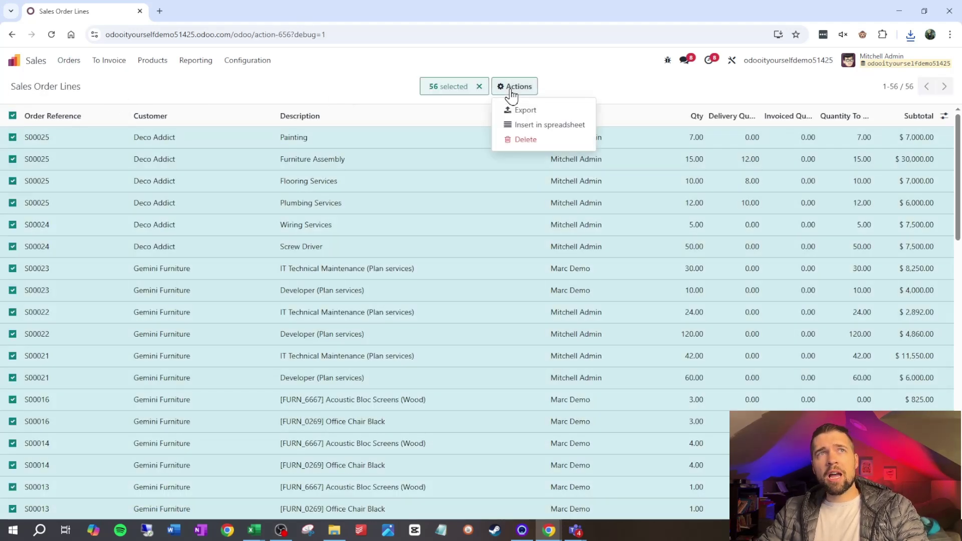
left_click(523, 110)
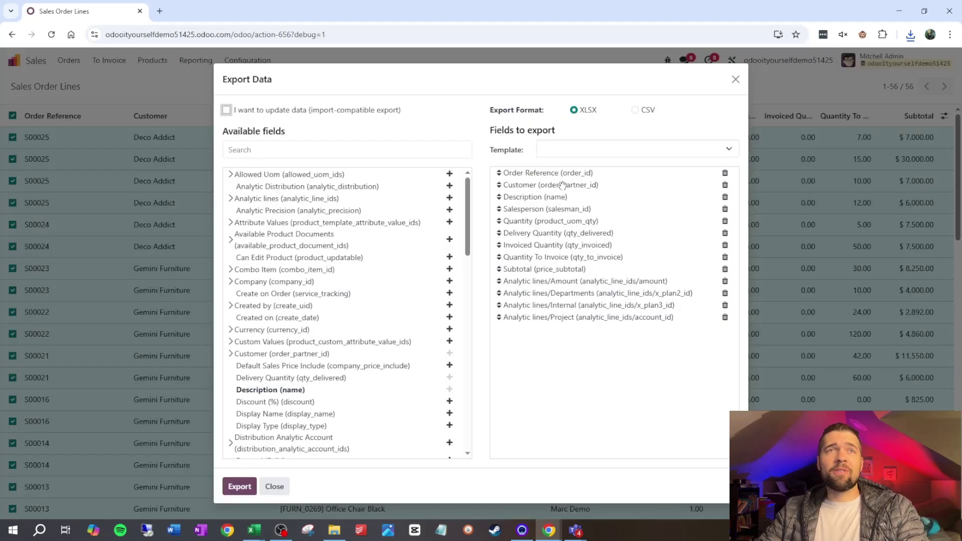
Remove Customer, Salesperson, Delivery Quantity, Invoiced Quantity, Quantity To Invoice, Subtotal and all Analytic lines fields from the fields to export.
left_click(726, 186)
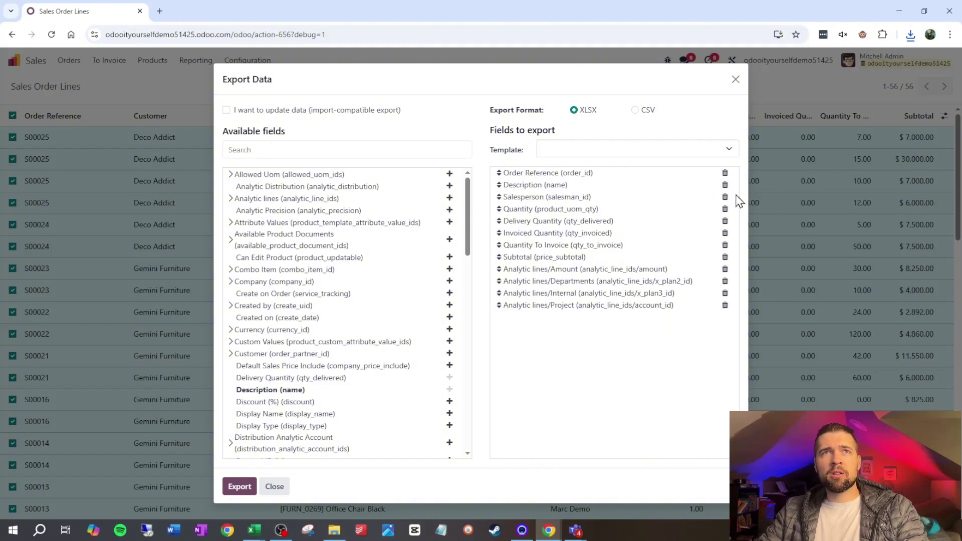
left_click(725, 197)
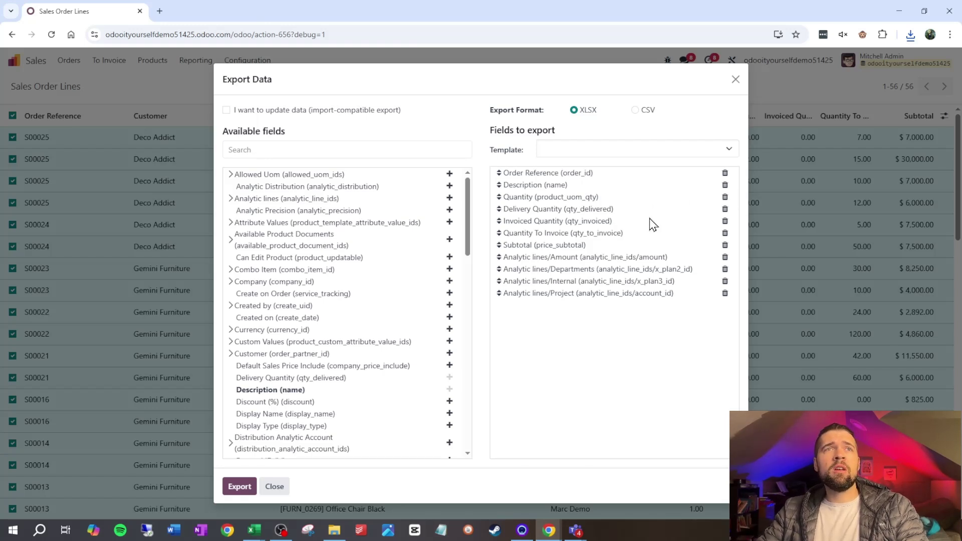
left_click(725, 209)
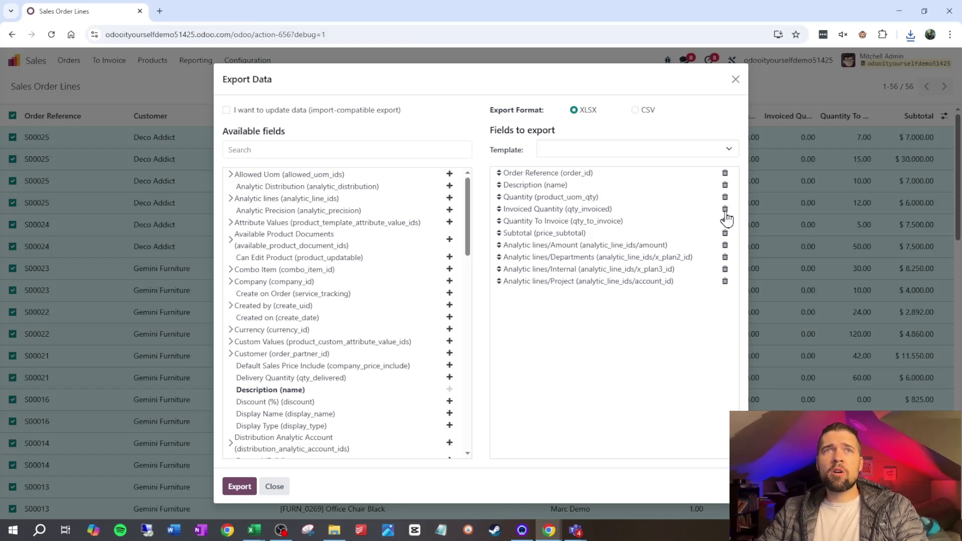
left_click(724, 210)
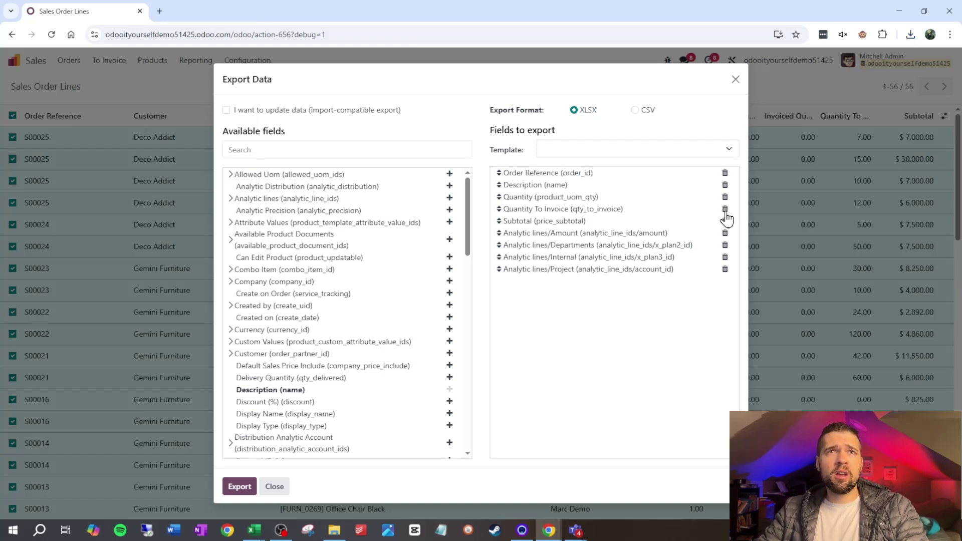
left_click(725, 210)
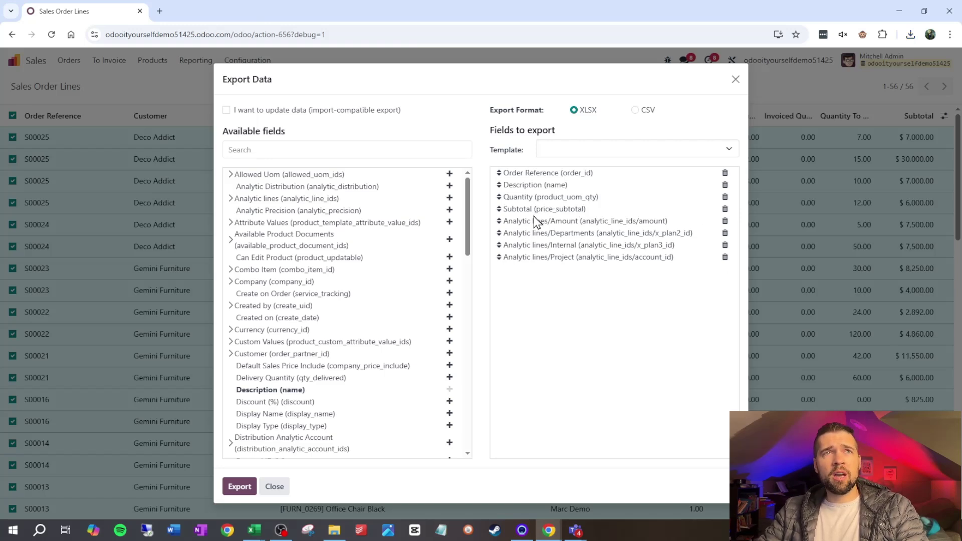
left_click(725, 210)
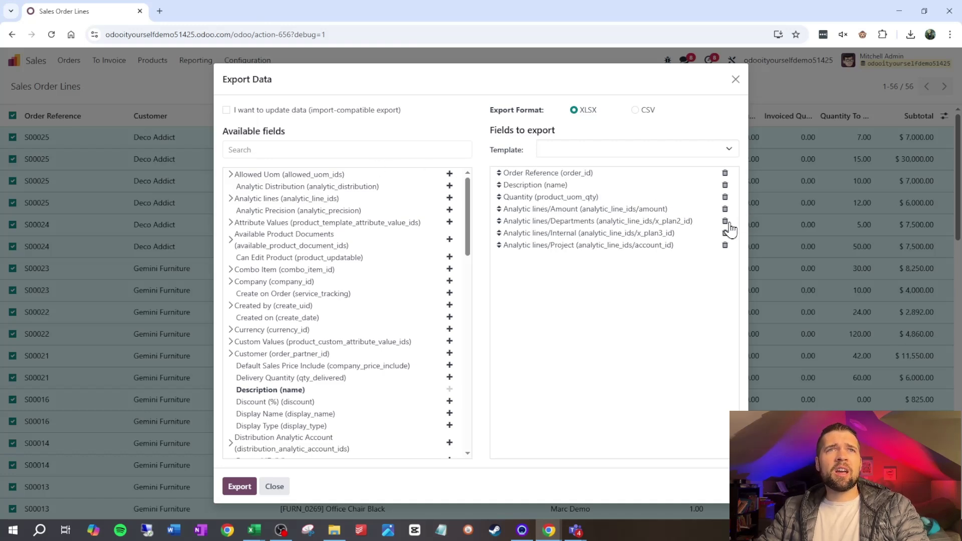
left_click(725, 211)
left_click(725, 211)
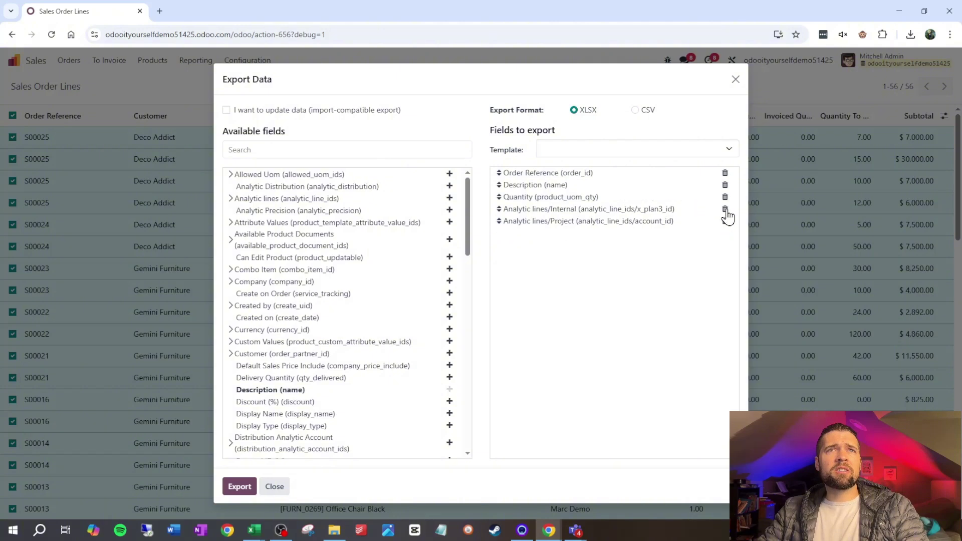
left_click(725, 210)
left_click(724, 210)
Find the Unit Price and Taxes fields among the available fields and add both to the fields to export.
left_click(350, 156)
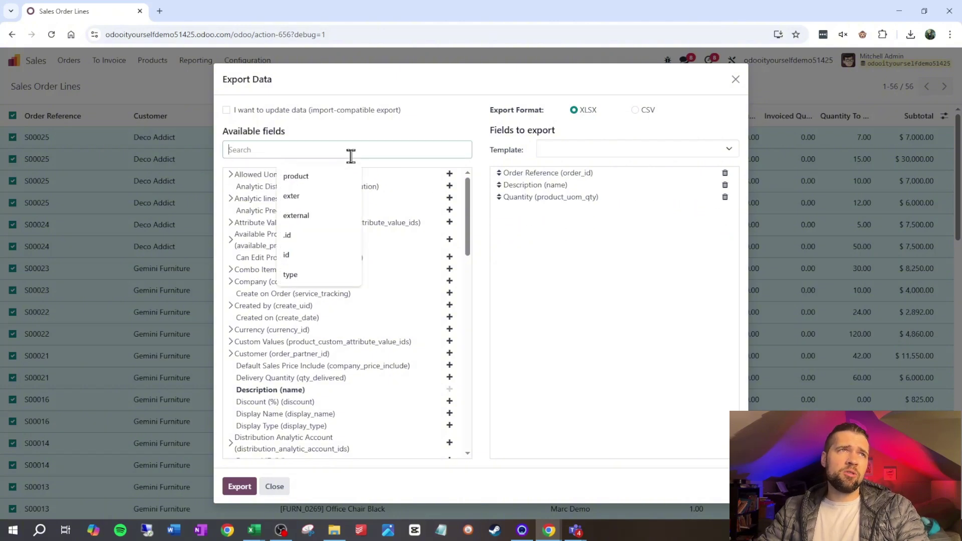
type("unit")
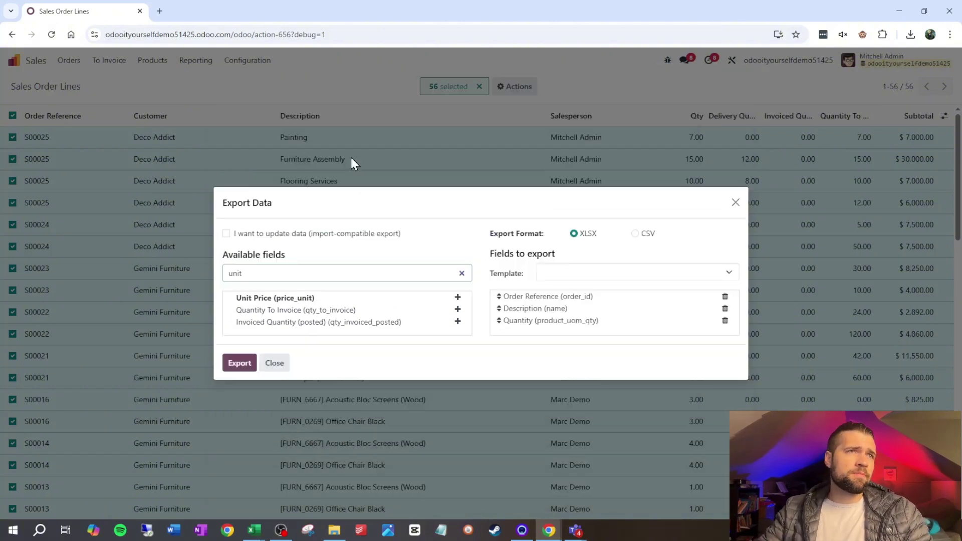
left_click(462, 304)
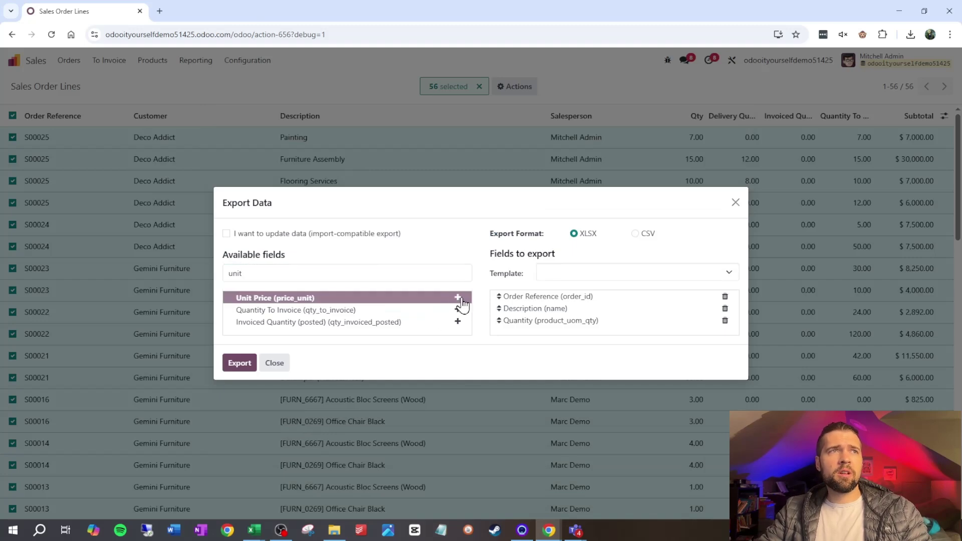
left_click(460, 299)
left_click(393, 270)
key("ctrl+a")
type("ta")
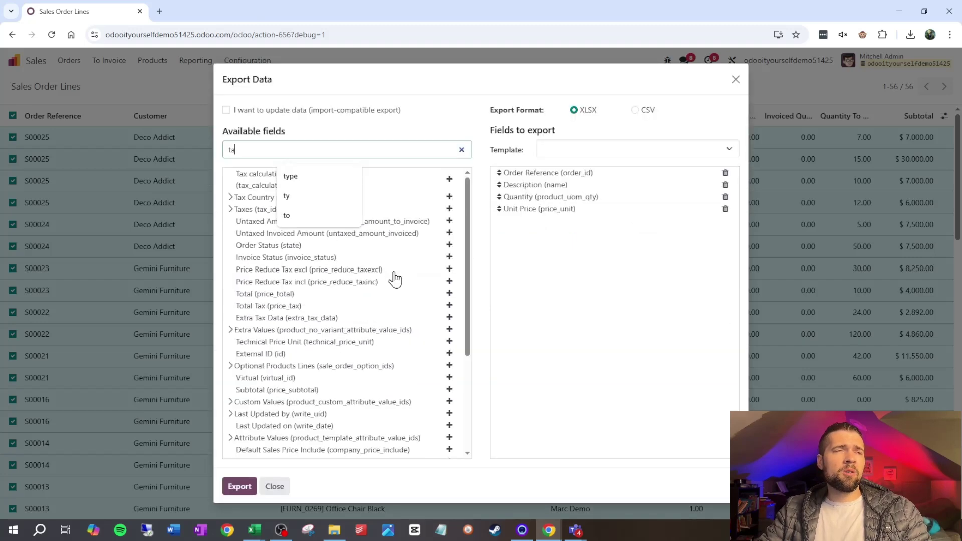
type("xes")
left_click(457, 291)
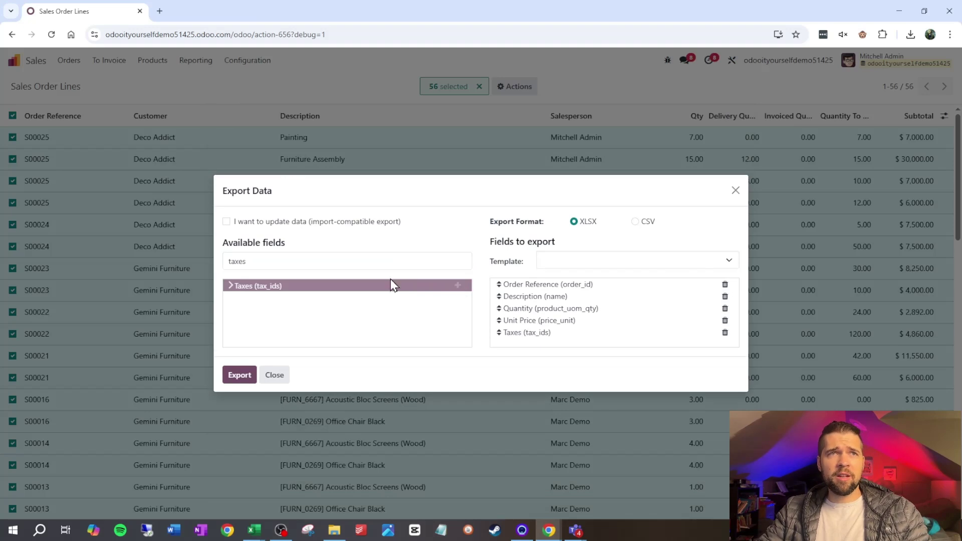
Find the Discount (%) field among the available fields and add it to the fields to export.
double_click(357, 267)
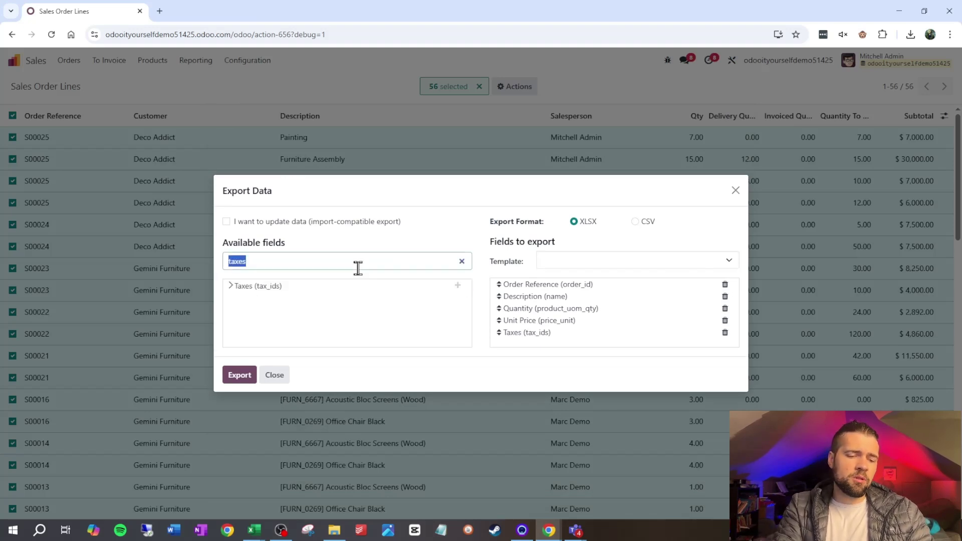
type("disc")
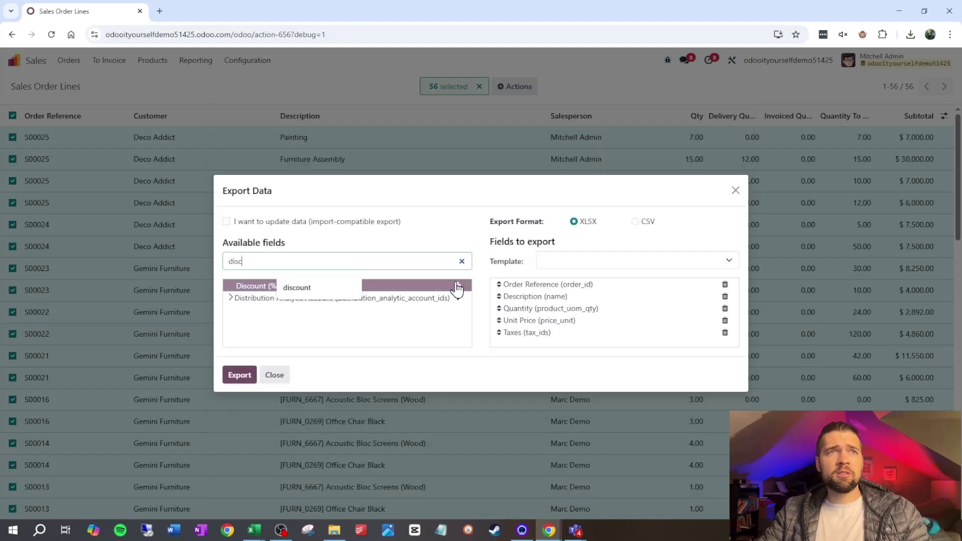
left_click(457, 288)
left_click(458, 286)
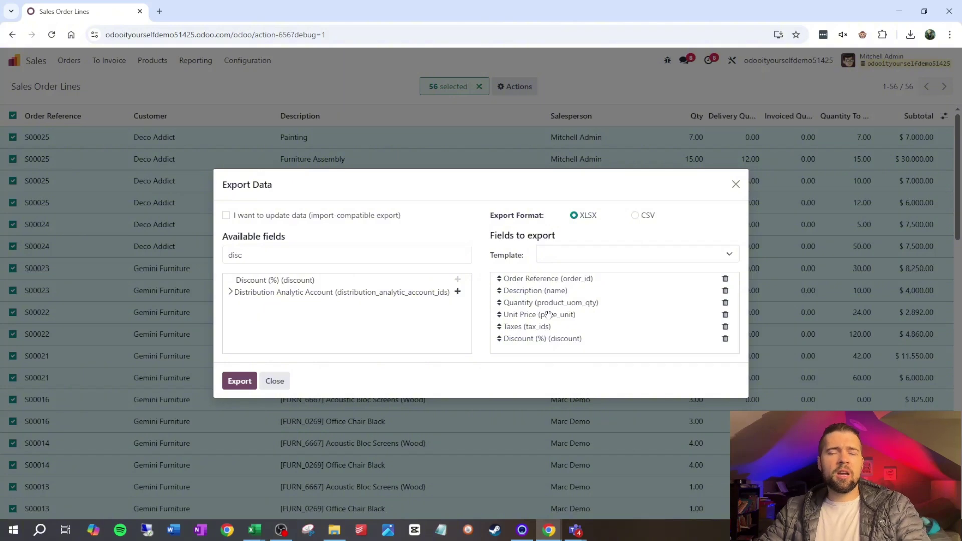
Export the order lines to Sales Order Line (sale.order.line) (19).xlsx in Downloads and enable editing of the file in Excel.
left_click(241, 382)
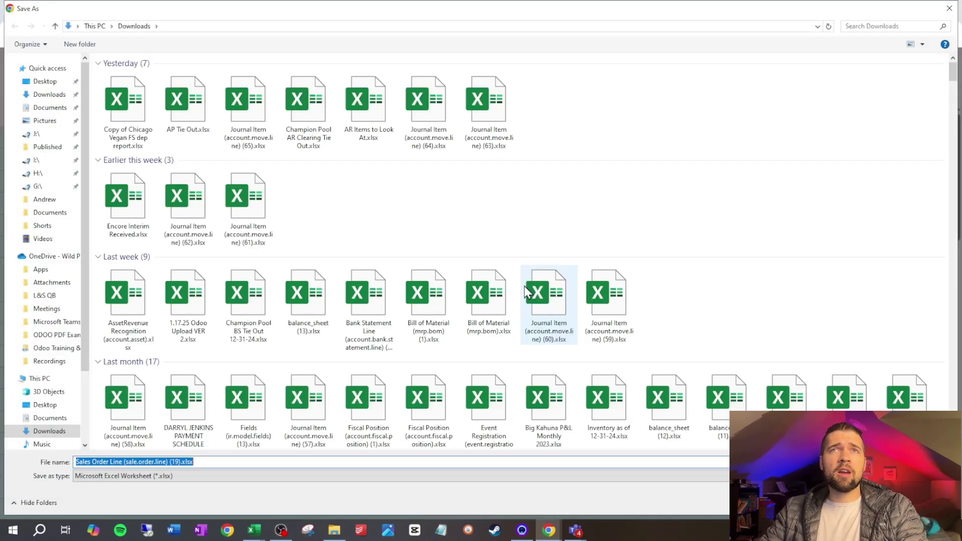
key("Return")
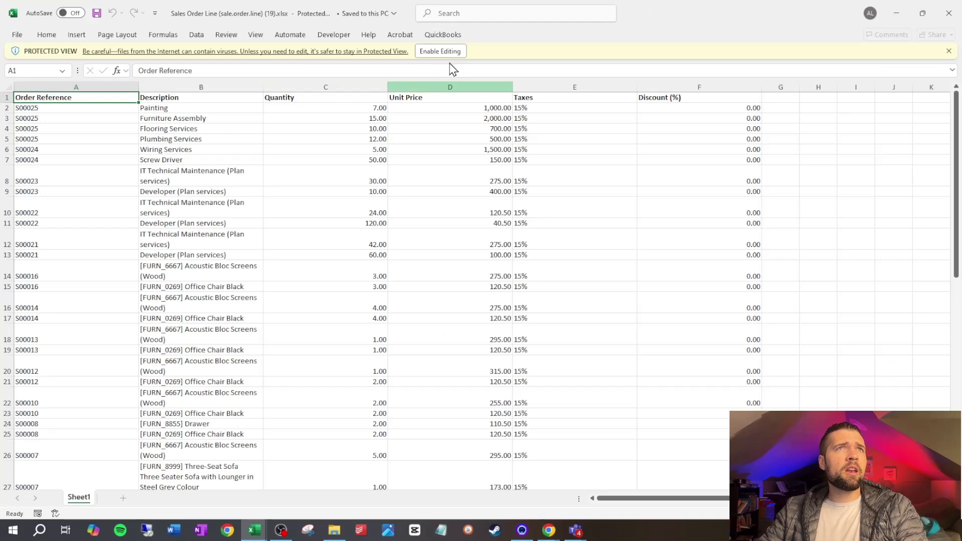
left_click(440, 51)
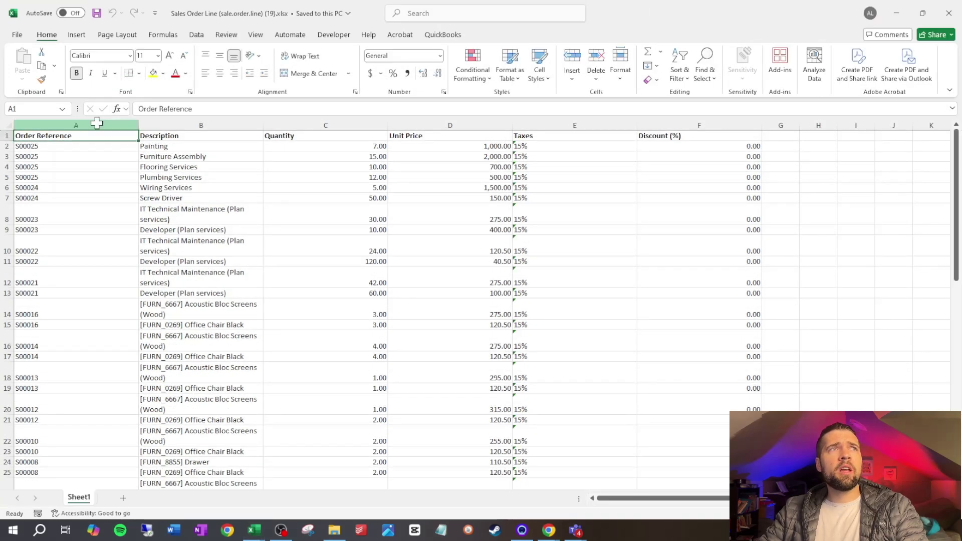
Copy all the exported order line data into a new worksheet of the Sales Order Import Example workbook.
key("ctrl+a")
key("ctrl+c")
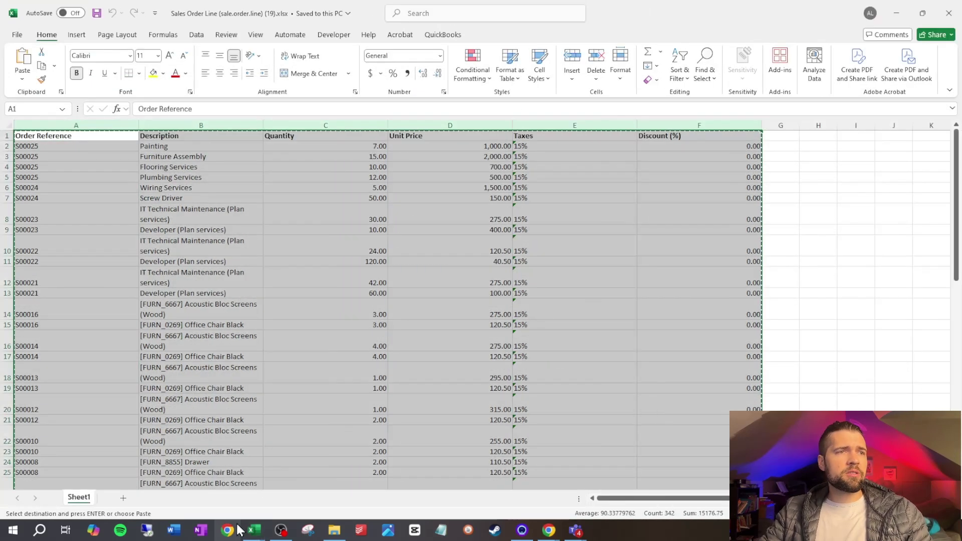
left_click(254, 530)
left_click(283, 484)
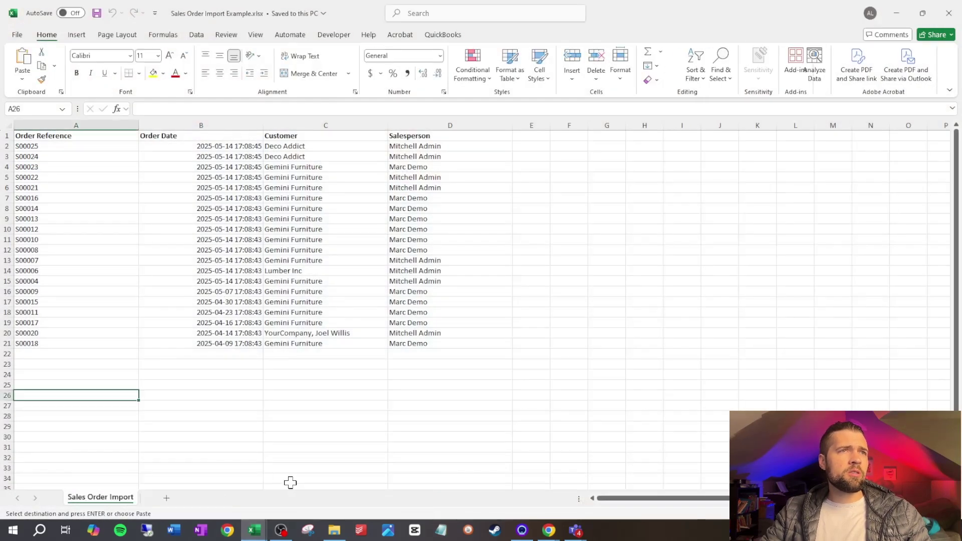
left_click(161, 498)
key("ctrl+v")
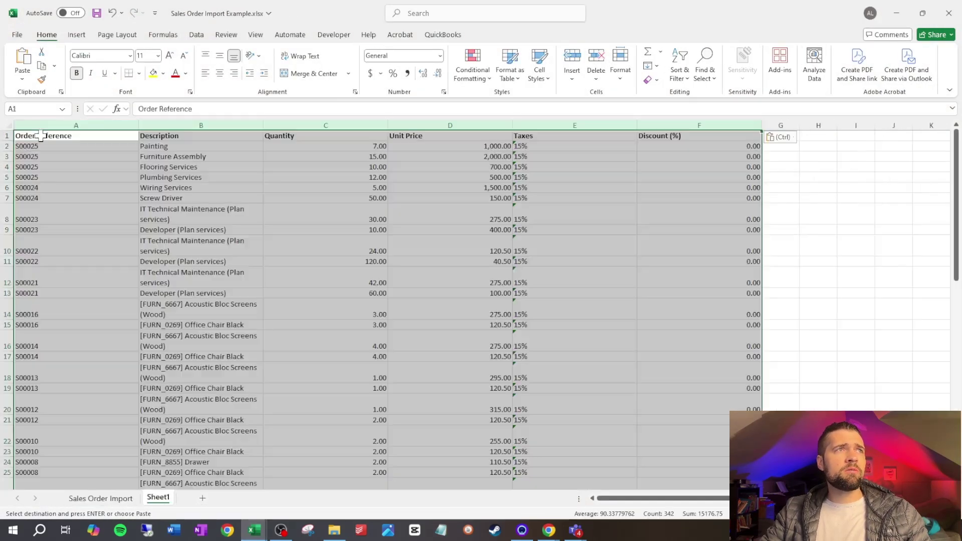
left_click(96, 389)
Rename the new worksheet with the order lines as Sales Order Line Import.
right_click(168, 507)
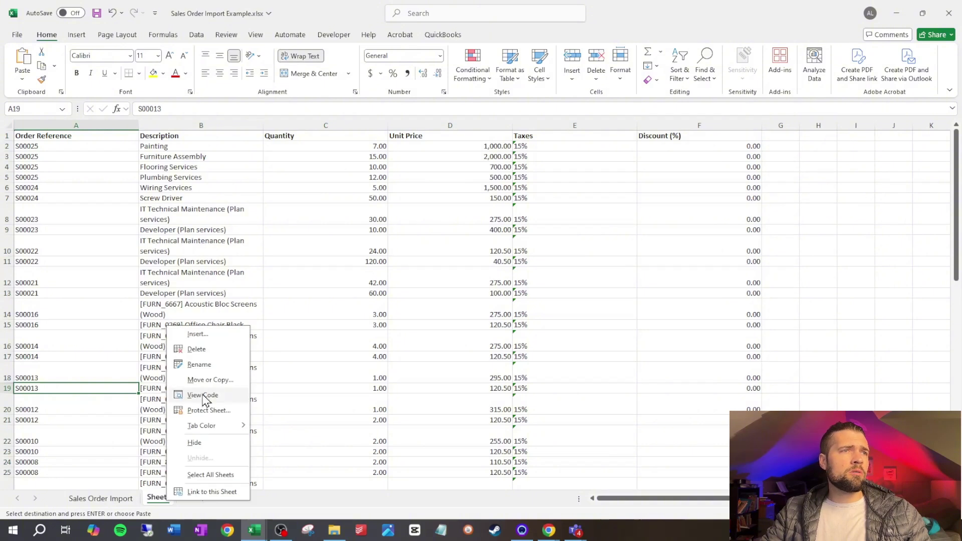
left_click(217, 381)
type("Sales order")
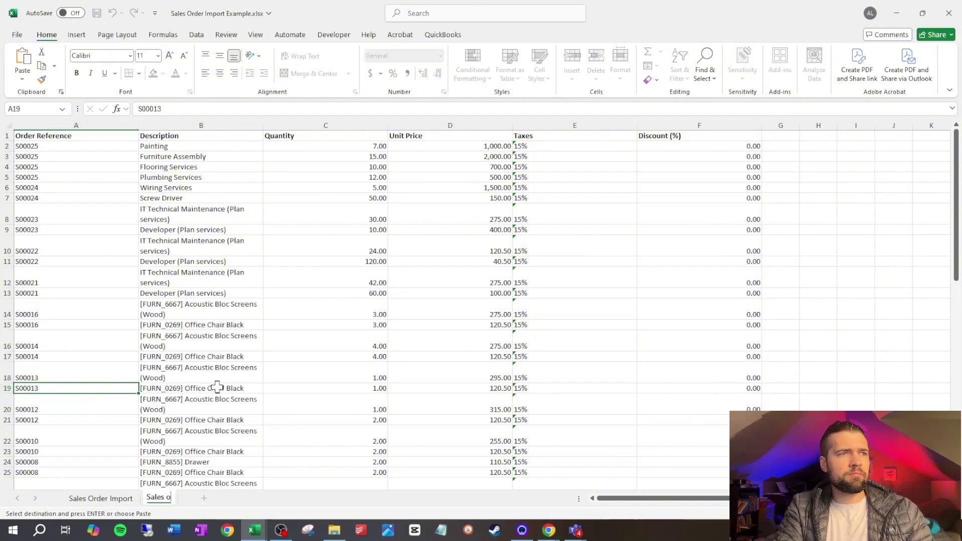
key("Return")
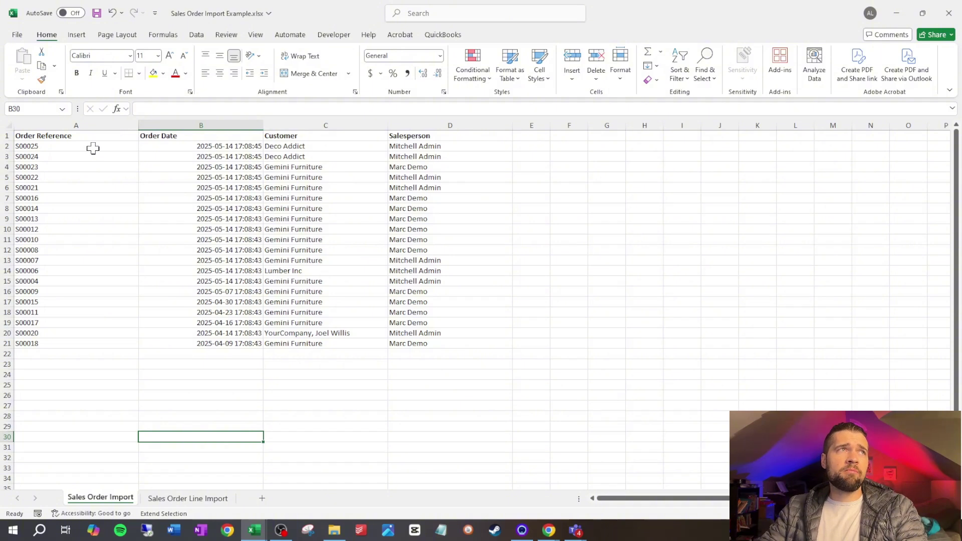
Turn off selection extension and enter the header New Sales Order Name in cell E1 of the Sales Order Import sheet.
left_click(543, 136)
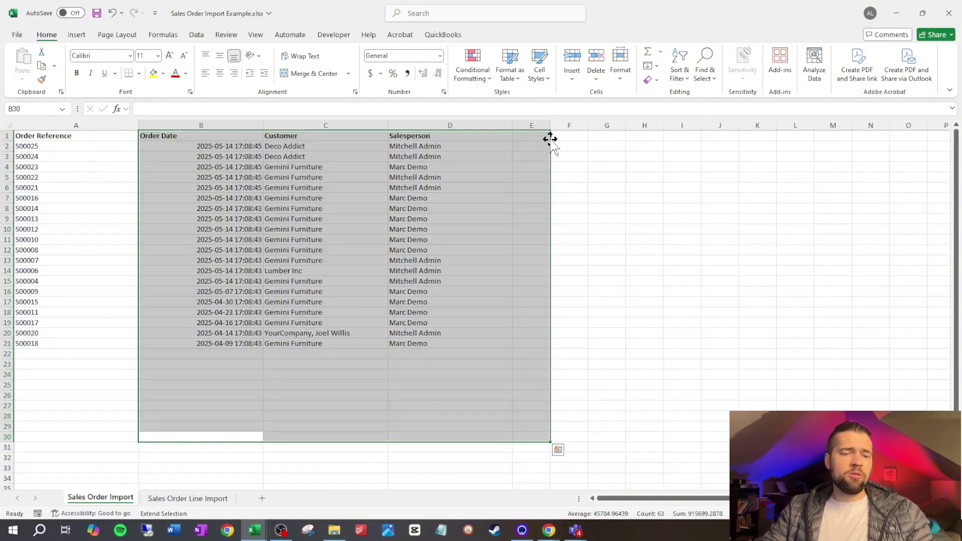
key("F8")
left_click(542, 136)
type("N")
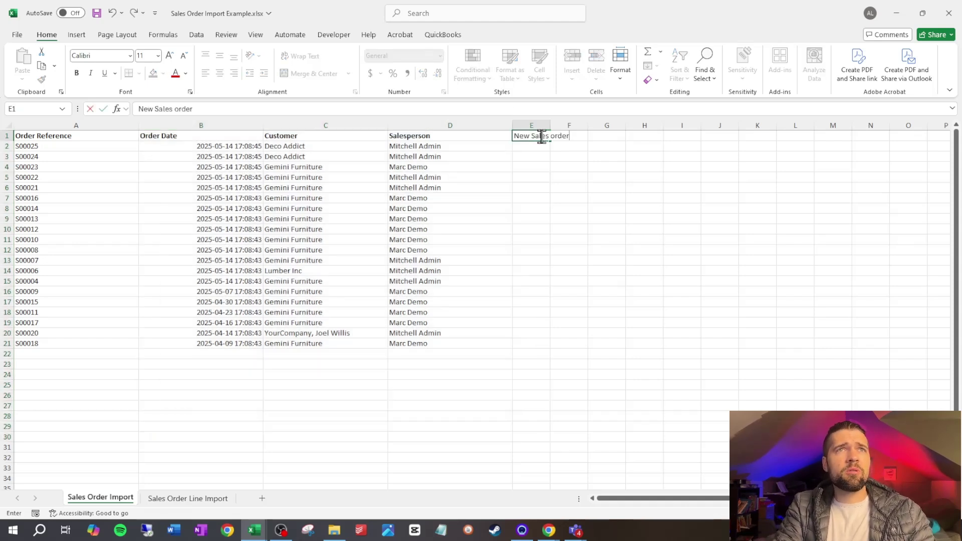
type("ew Sales Order Nam")
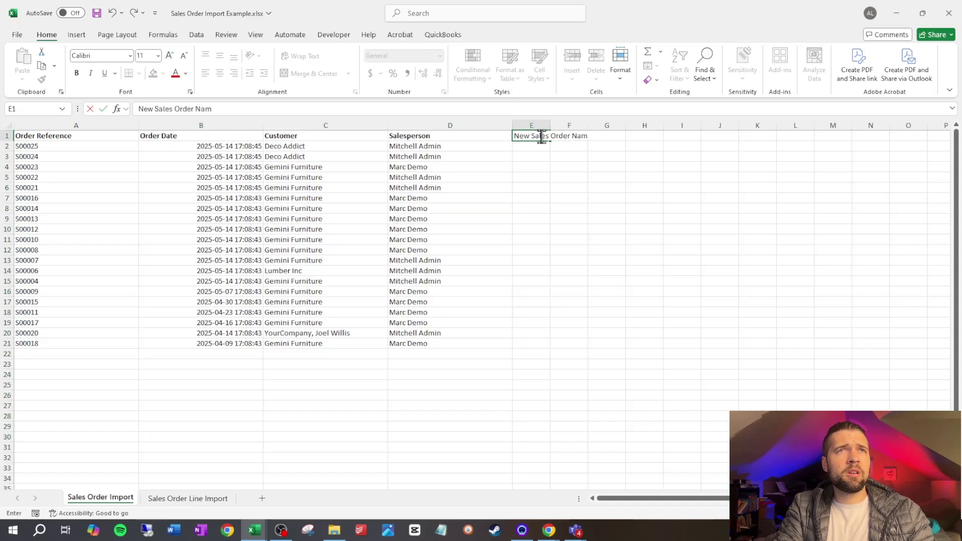
type("e")
key("Return")
Enter the formula =A2&" Import Fun" in cell E2 to append the text to the order reference.
type("=")
key("Left")
key("Left")
key("Left")
key("Left")
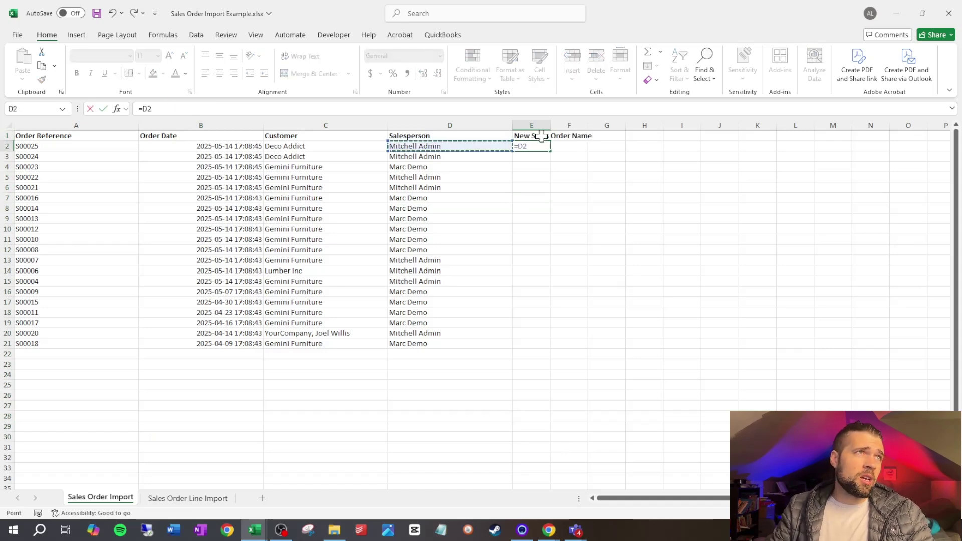
type("&\" Import Fun")
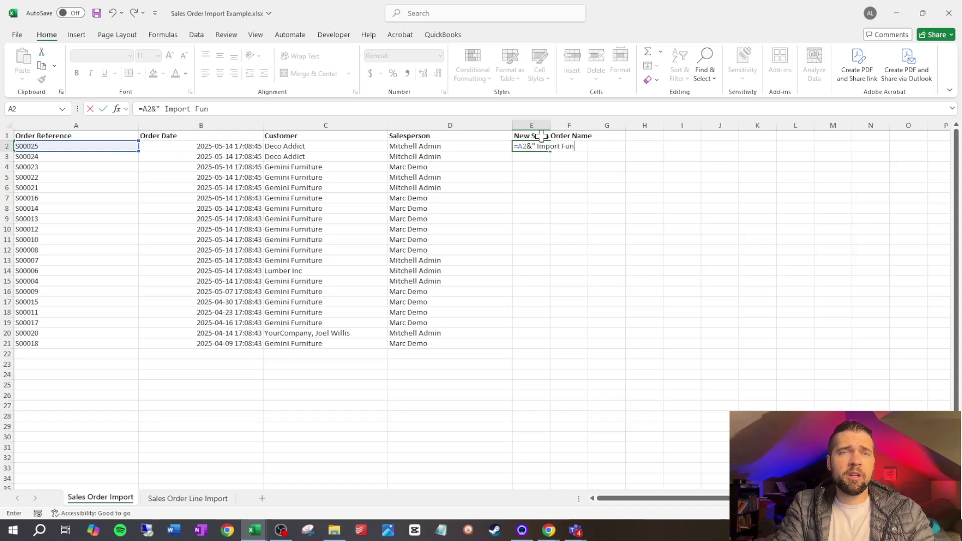
type("\"")
key("Return")
Fill the new order name formula down column E through row 21.
key("Up")
key("Left")
key("ctrl+Down")
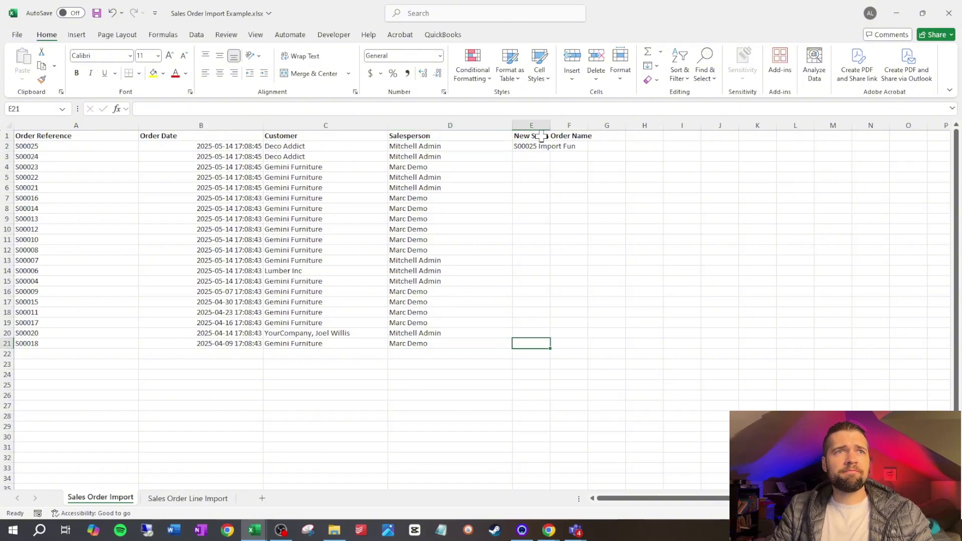
key("Right")
key("ctrl+shift+Up")
key("ctrl+d")
Enter the formula =A2&" Import Fun" in cell G2 of the Sales Order Line Import sheet, accepting Excel's typo correction.
left_click(213, 498)
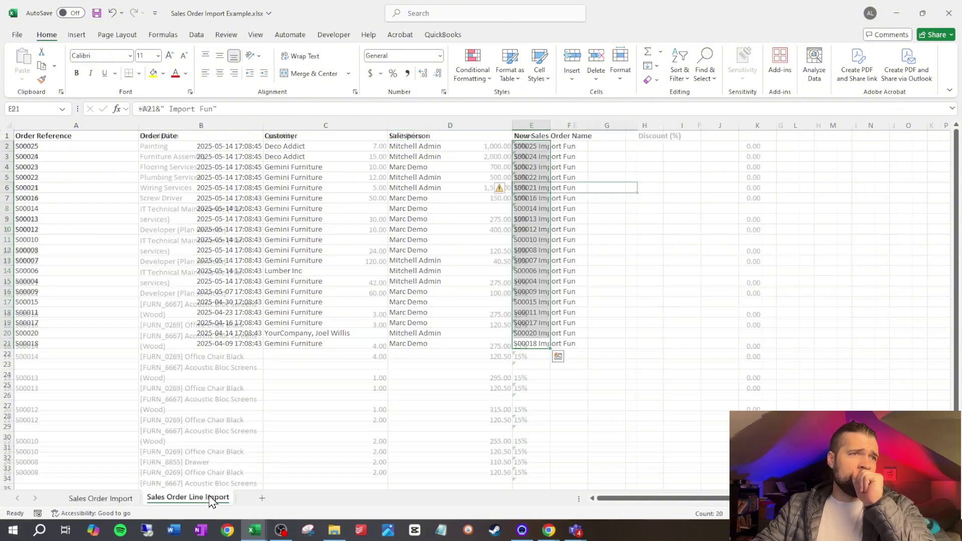
left_click(73, 147)
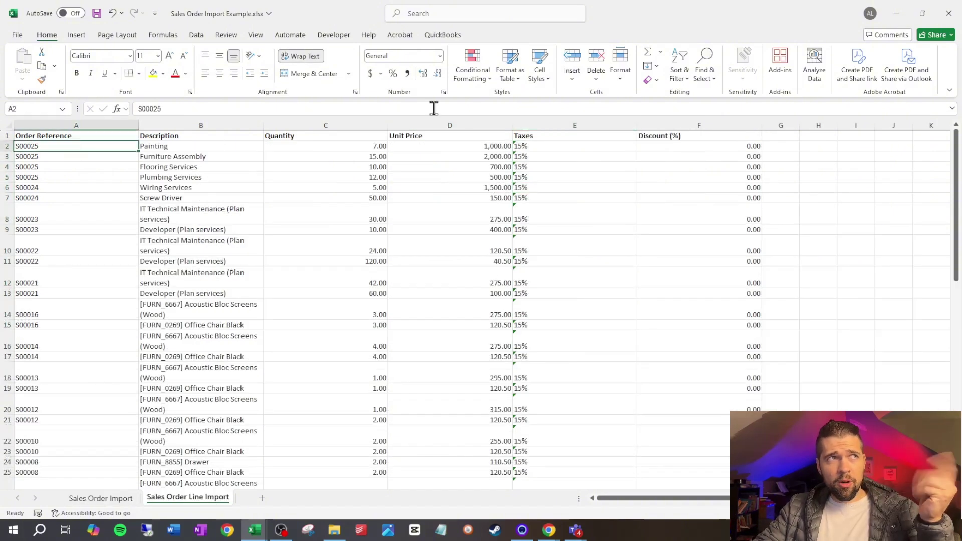
left_click(782, 143)
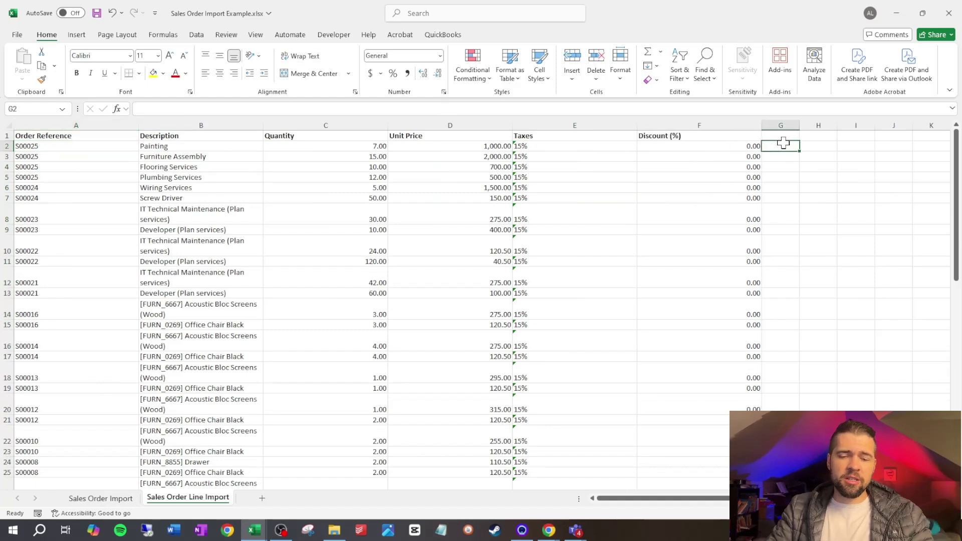
type("=")
key("Left")
key("Left")
key("Left")
key("Left")
key("Left")
key("Left")
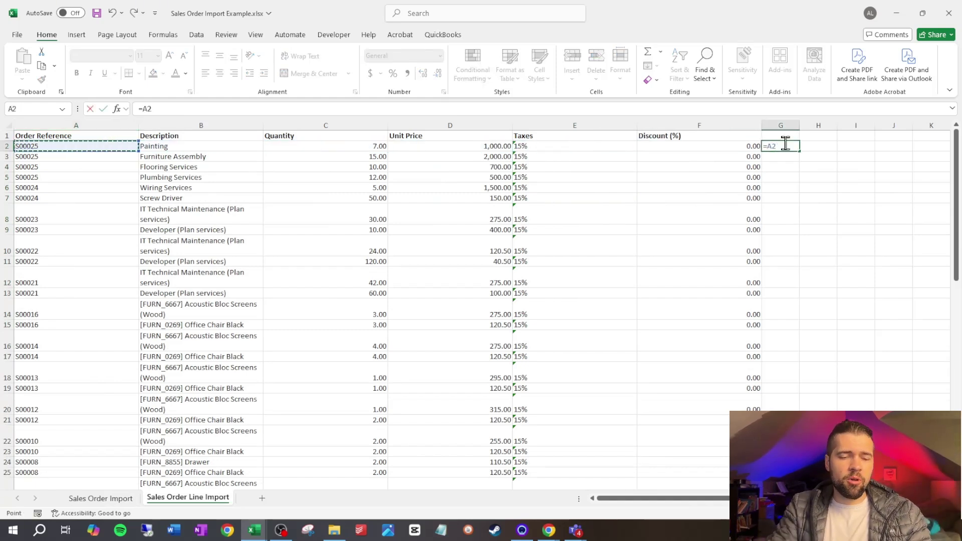
type("& \" Impor")
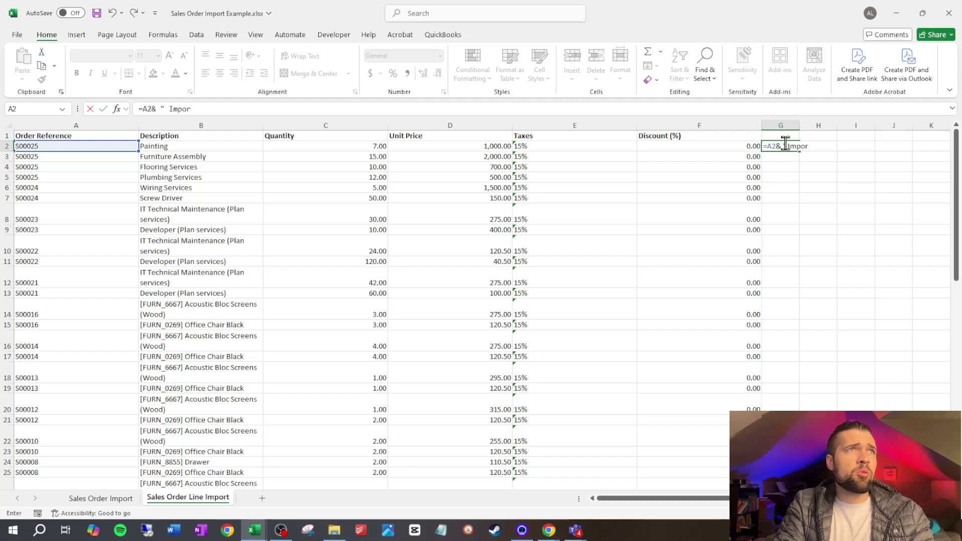
type("t Fun\")")
key("Return")
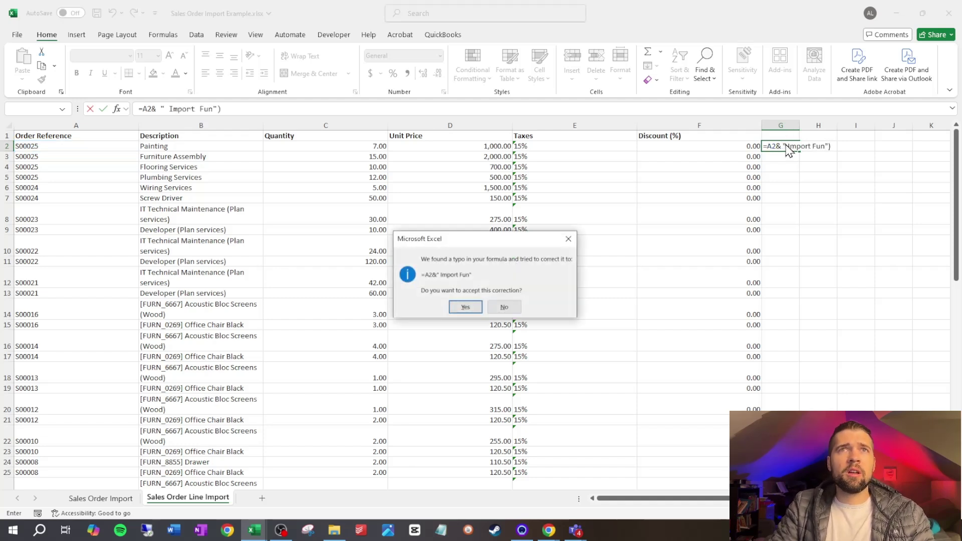
key("Return")
Fill the formula in G2 down column G through row 57.
key("Left")
key("ctrl+Down")
key("Right")
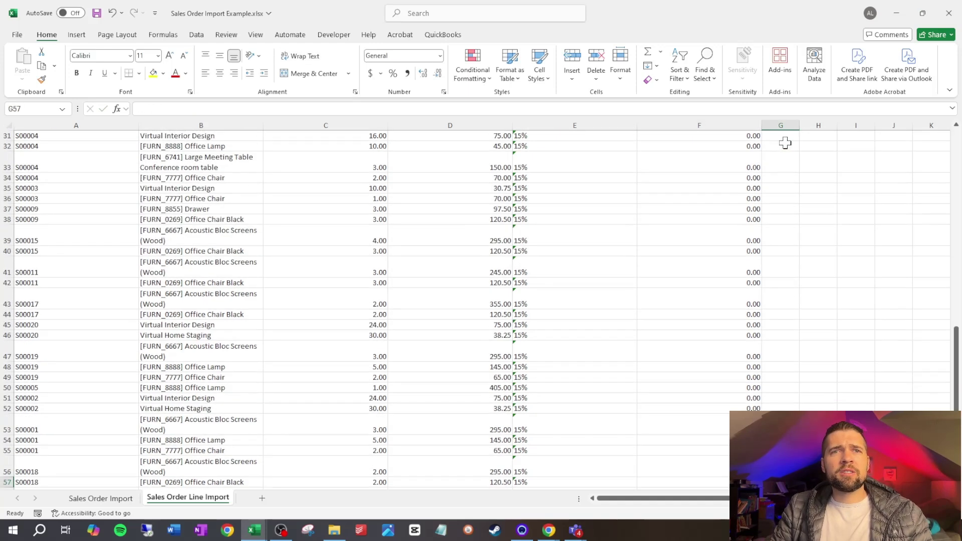
key("ctrl+shift+Up")
key("ctrl+d")
scroll(773, 170, "up", 1)
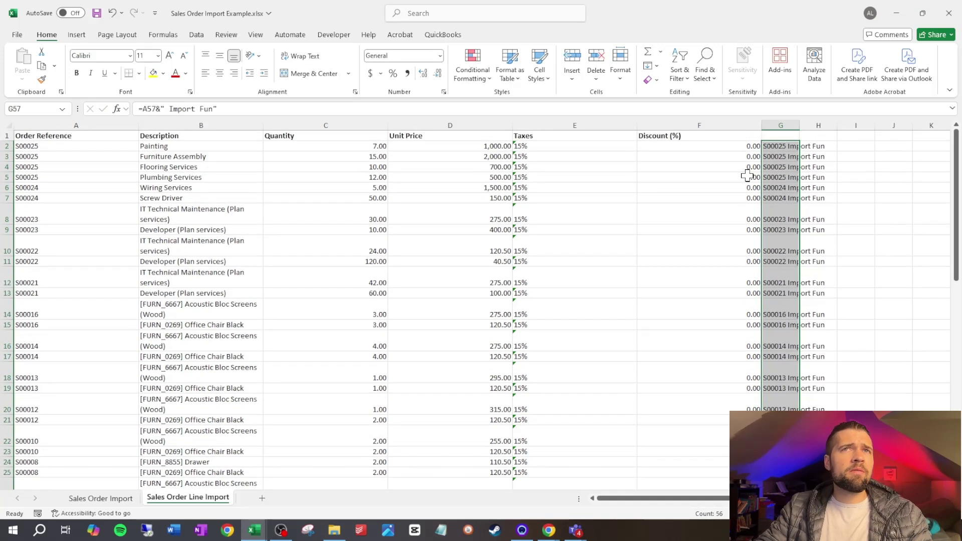
Paste the new names from column G as values over the order references from A2 down, and clear column G.
key("ctrl+c")
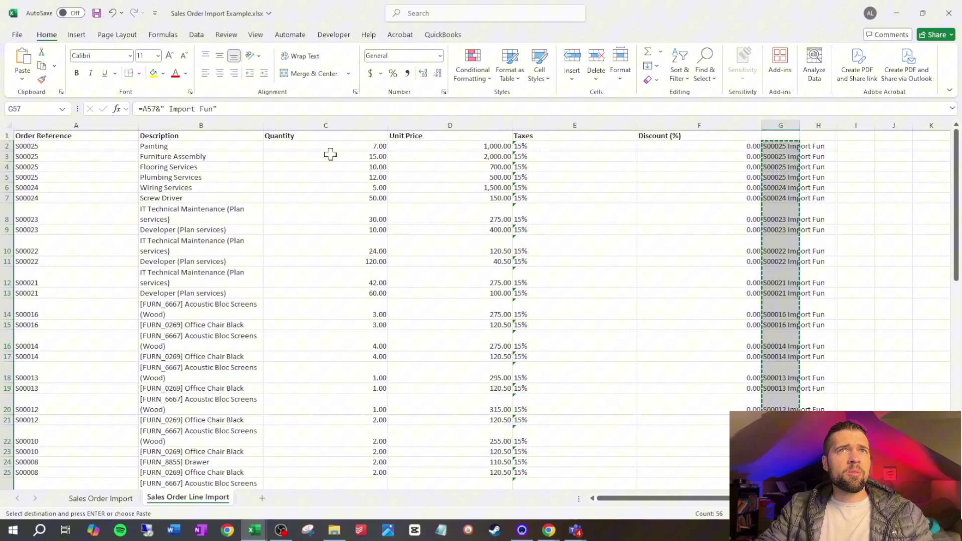
right_click(107, 146)
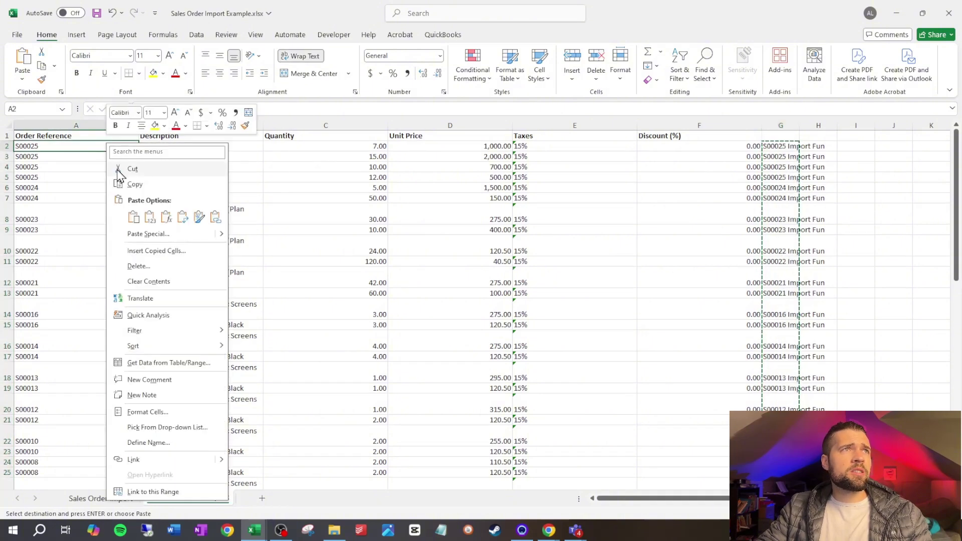
left_click(150, 217)
left_click(787, 125)
key("Delete")
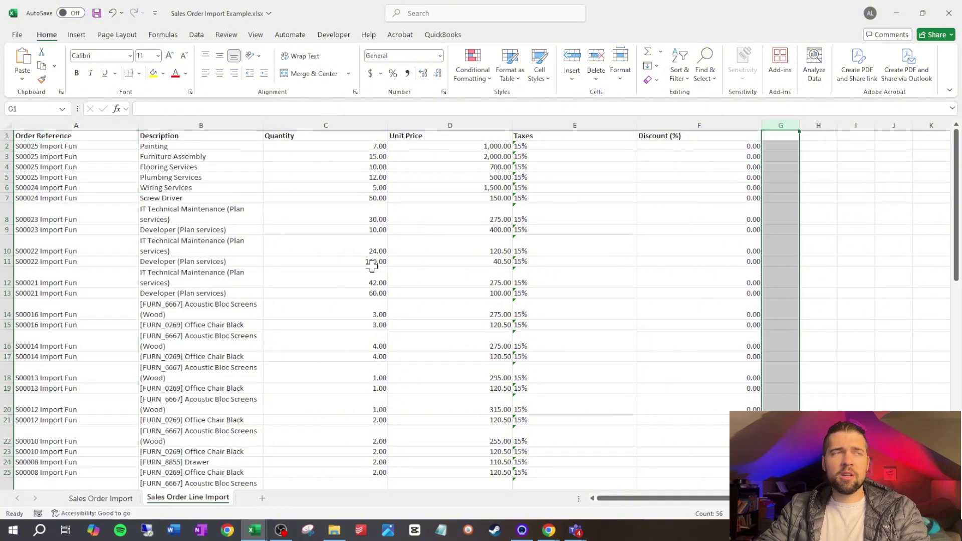
left_click(76, 340)
On the Sales Order Import sheet, paste the column E names as values over the order references from A2 down, and clear column E.
left_click(100, 498)
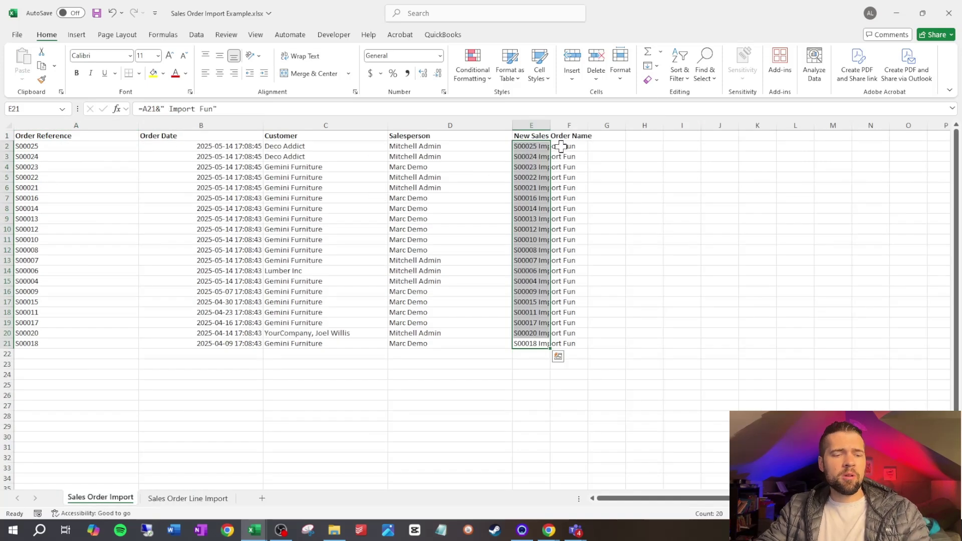
key("ctrl+c")
right_click(87, 148)
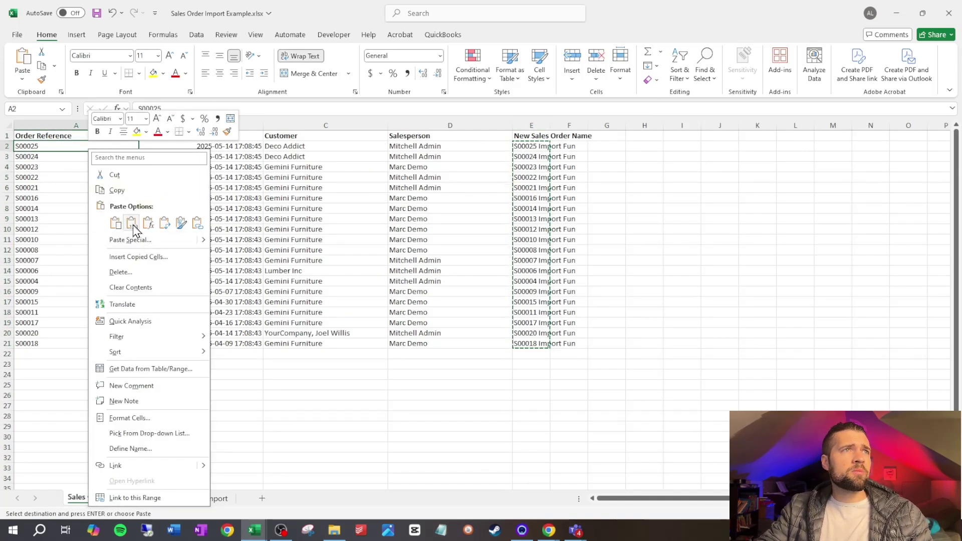
left_click(131, 221)
left_click(532, 125)
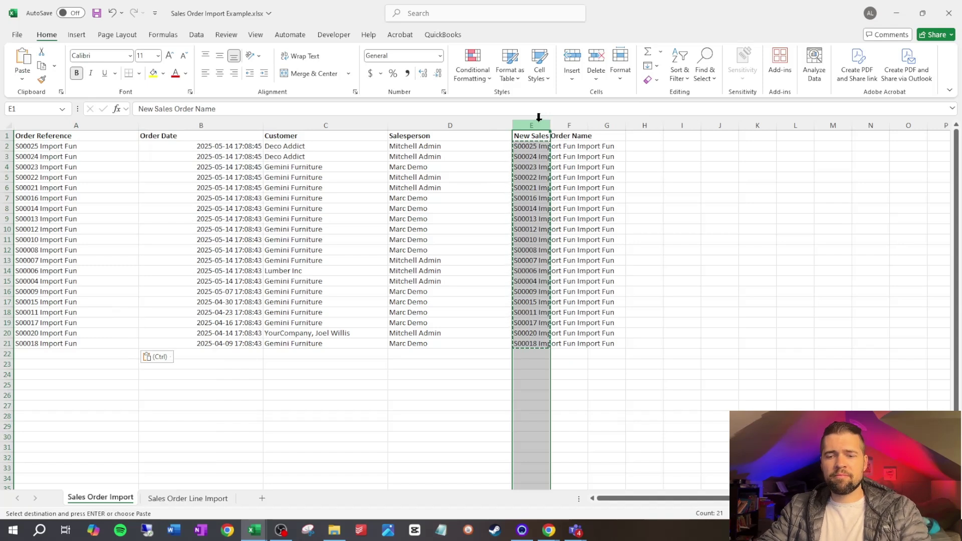
key("Delete")
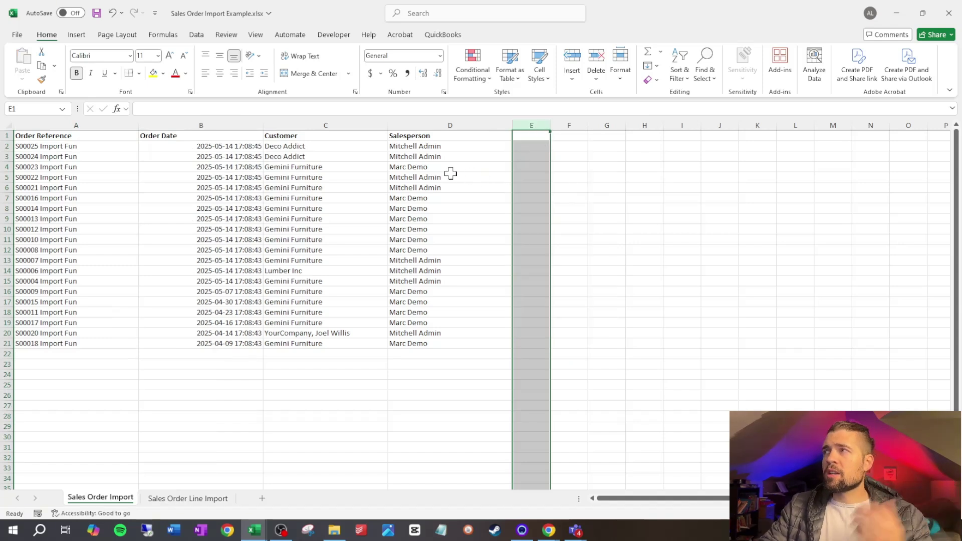
Review the order references and the remaining columns on the Sales Order Import and Sales Order Line Import sheets.
left_click(83, 146)
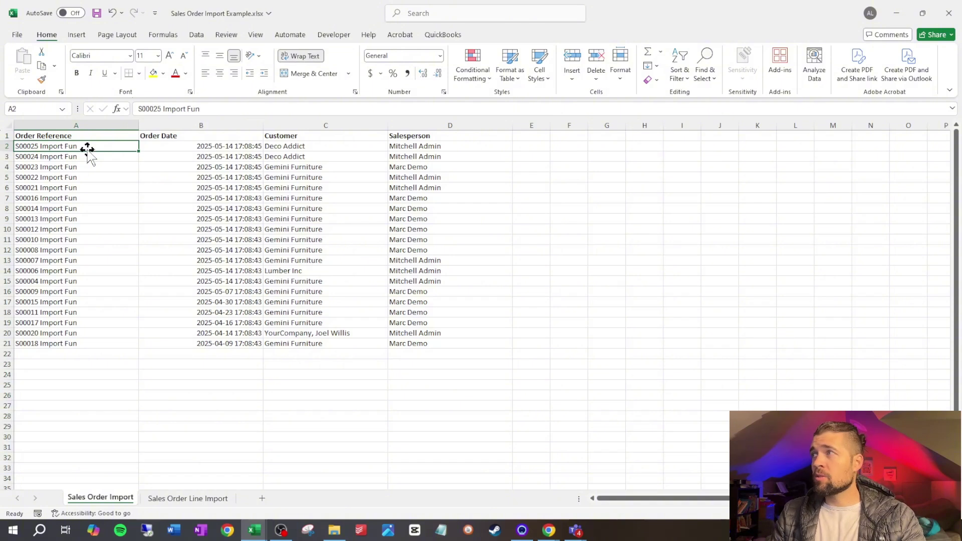
key("Right")
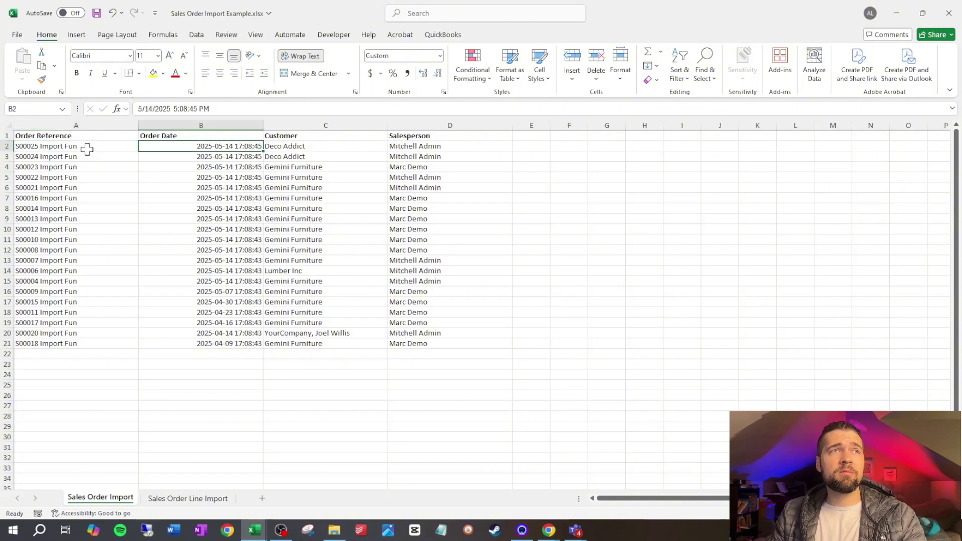
key("Right")
key("Right")
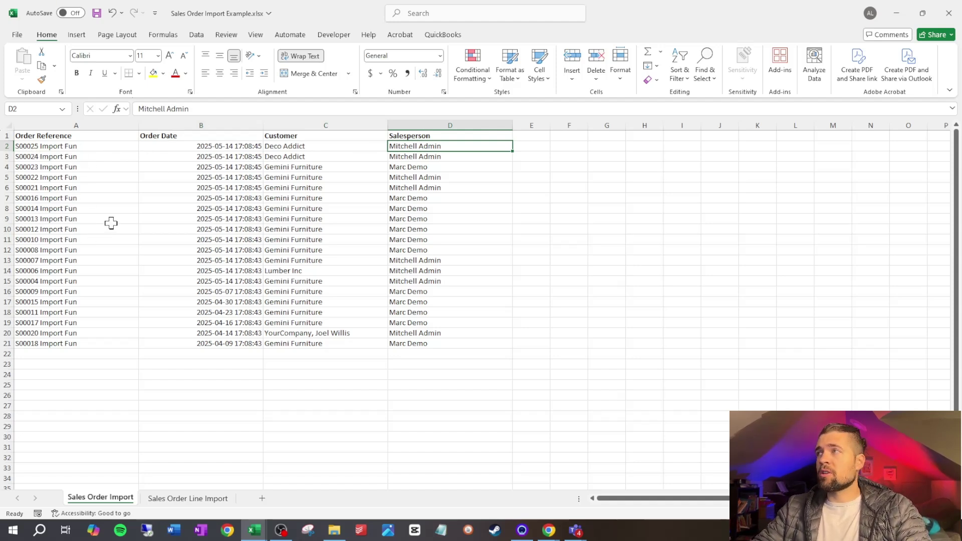
left_click(190, 499)
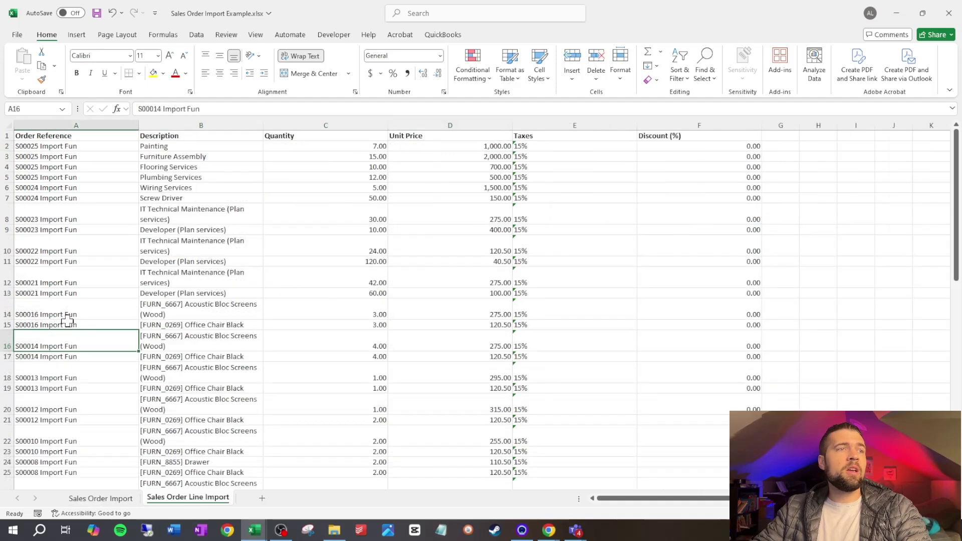
left_click(86, 136)
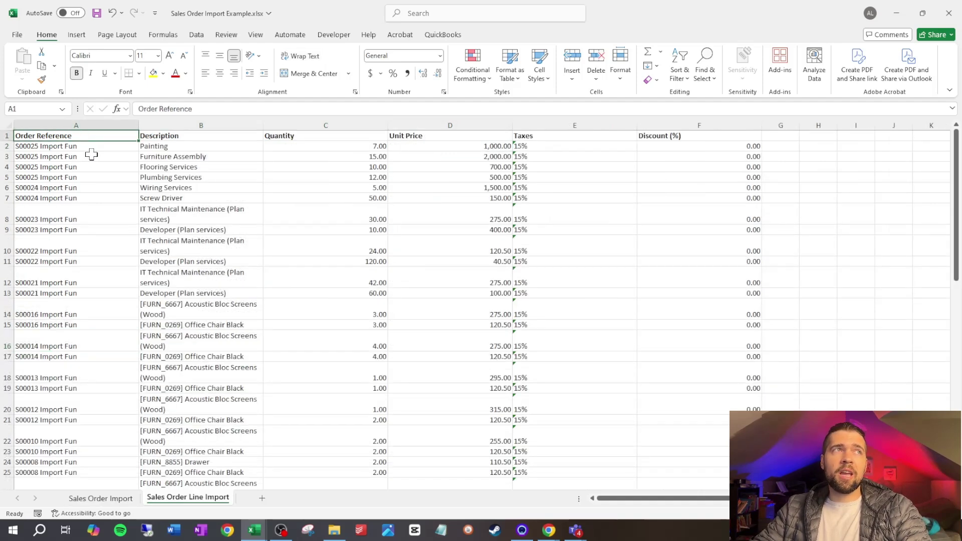
left_click(91, 147)
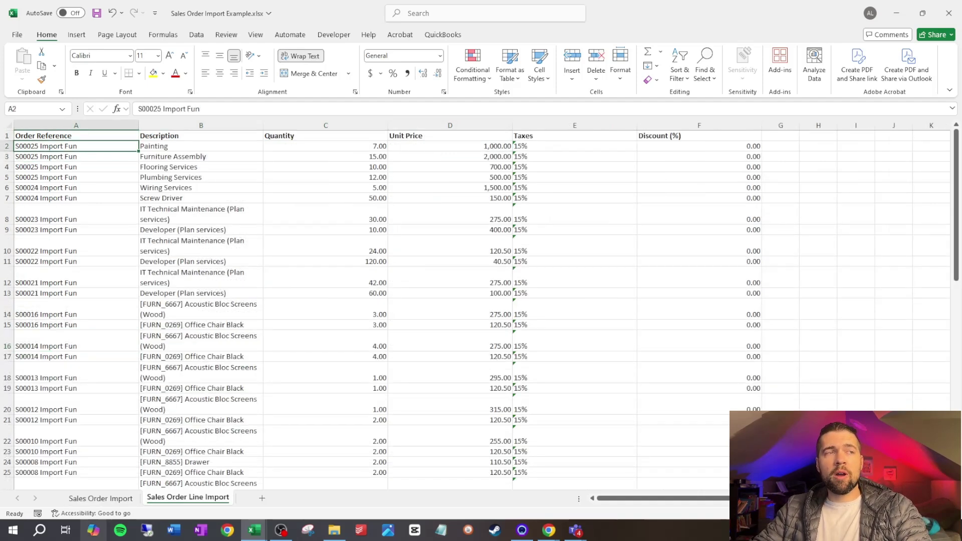
left_click(100, 498)
left_click(73, 146)
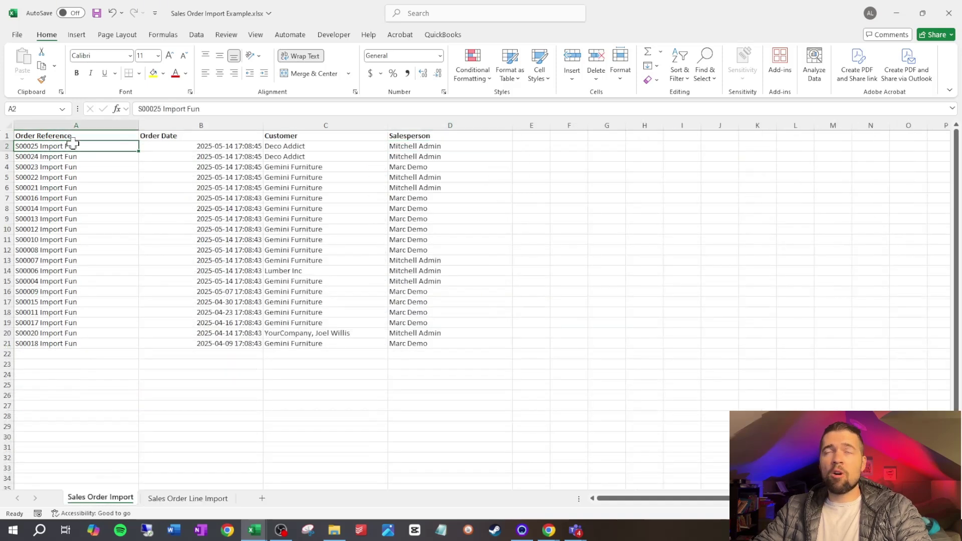
left_click(195, 498)
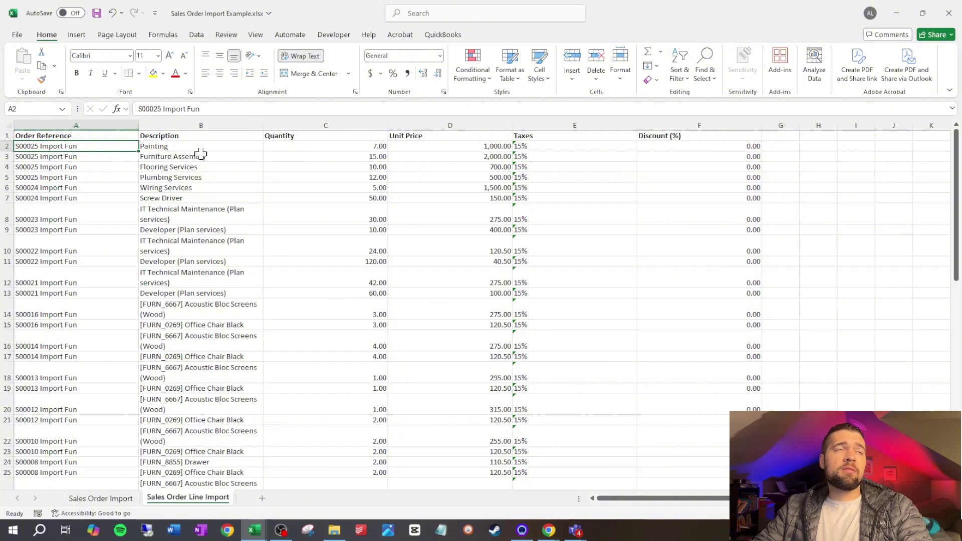
left_click(204, 145)
left_click(323, 144)
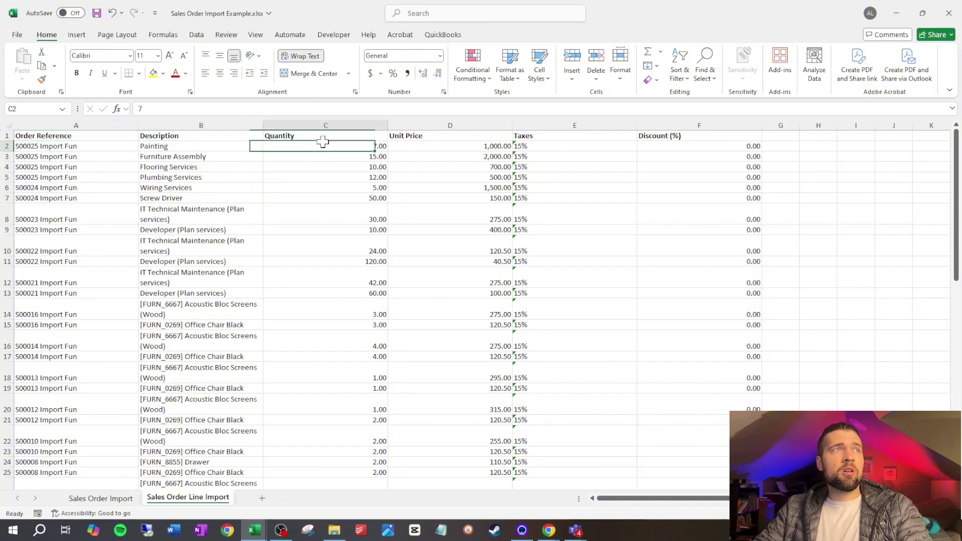
left_click(476, 148)
left_click(577, 155)
left_click(671, 146)
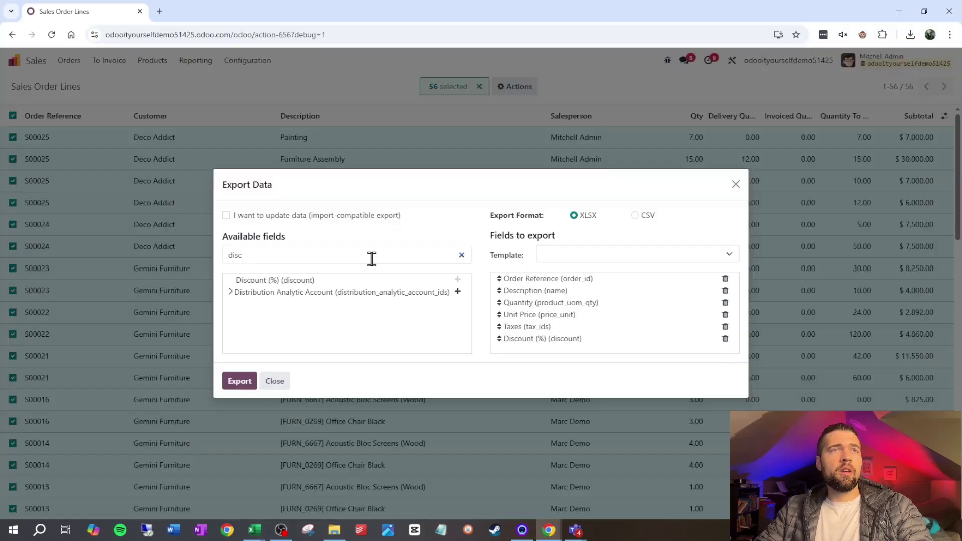
In Odoo's order line export, search the available fields for product and add Product (product_id) to the fields to export.
double_click(373, 257)
type("prdouc")
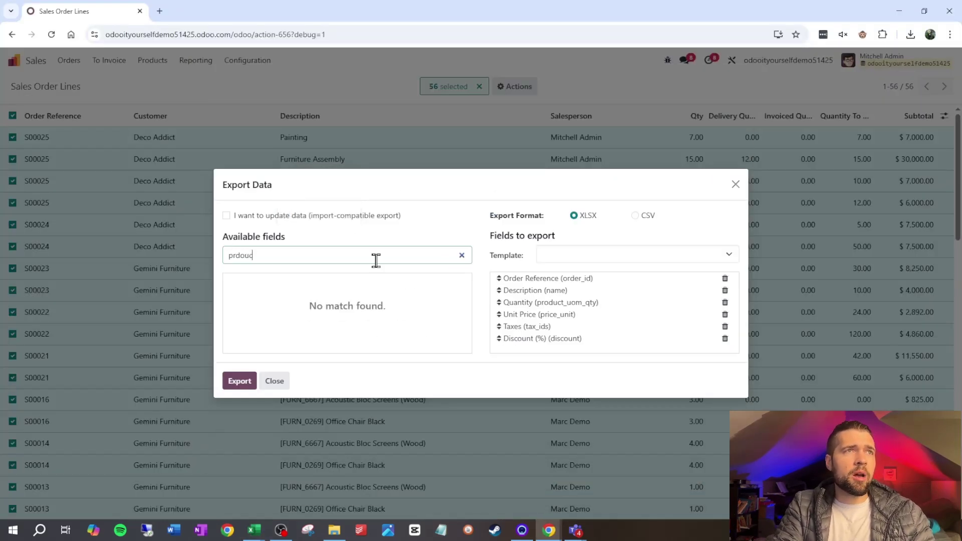
key("BackSpace")
key("BackSpace")
key("BackSpace")
key("BackSpace")
key("BackSpace")
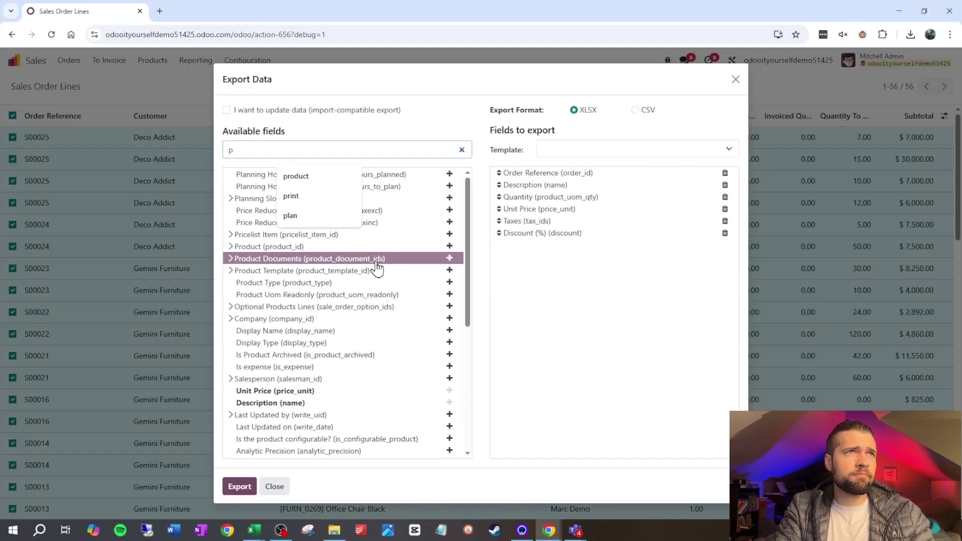
type("oduct")
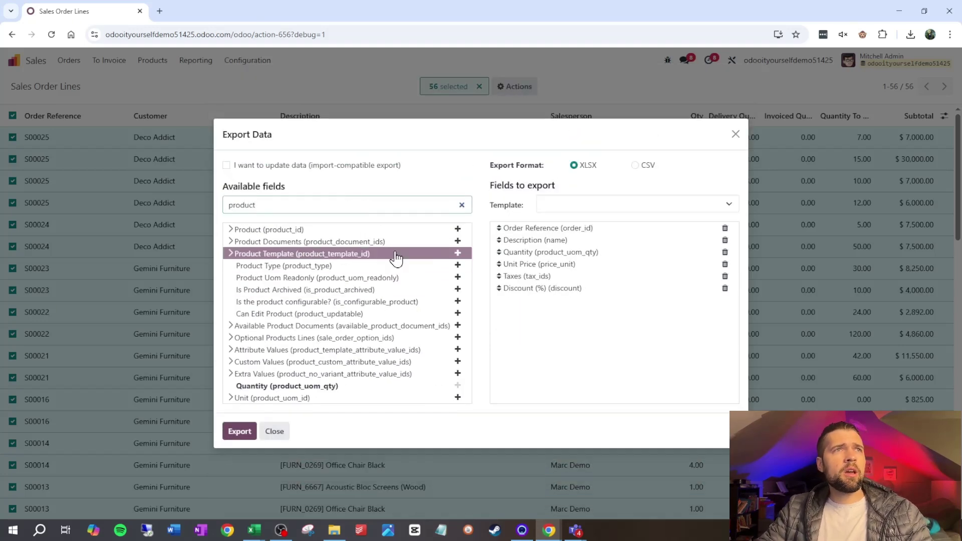
left_click(457, 230)
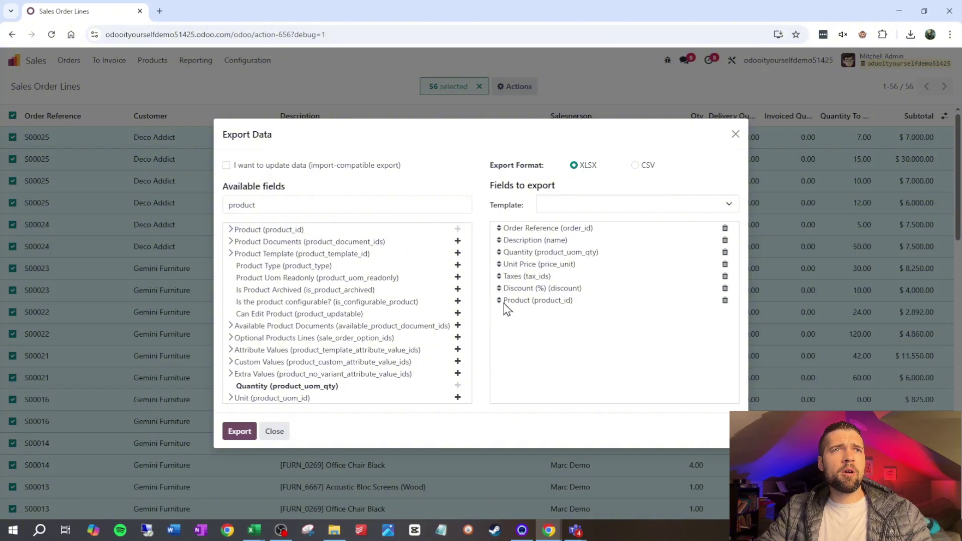
Move Product directly below Order Reference in the fields to export and export the order lines as XLSX.
left_click_drag(499, 303, 510, 241)
left_click(240, 432)
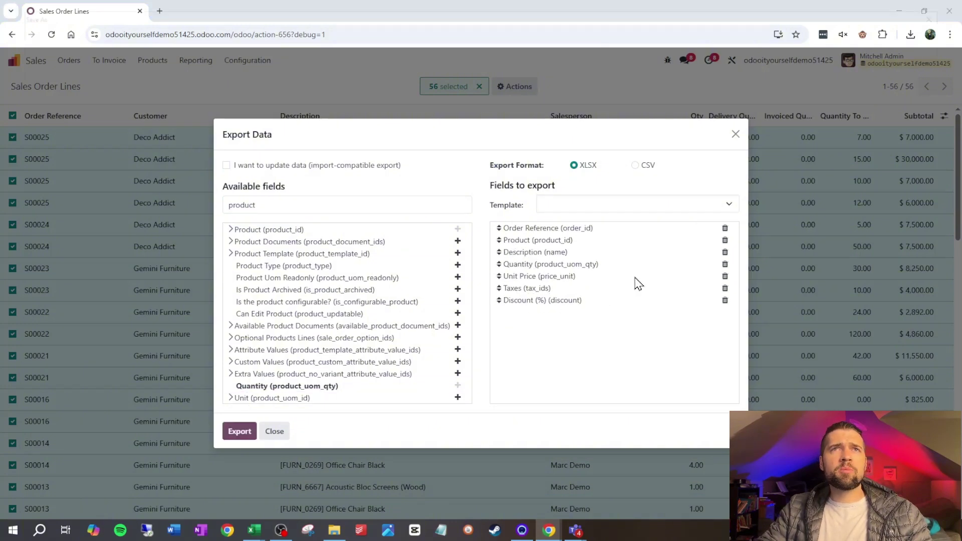
key("Return")
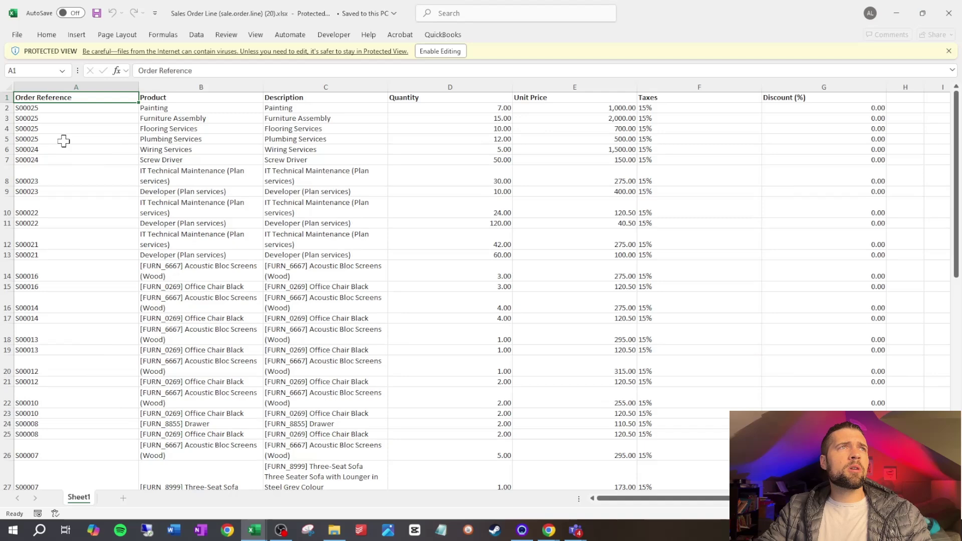
Copy the new export's columns A to G and paste them over the Sales Order Line Import sheet of Sales Order Import Example.xlsx.
left_click(440, 51)
key("ctrl+a")
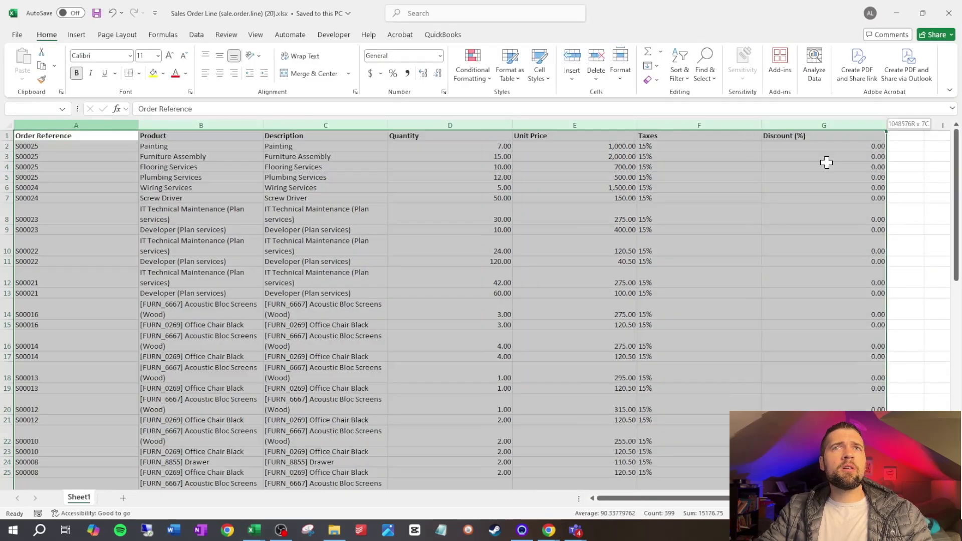
key("ctrl+c")
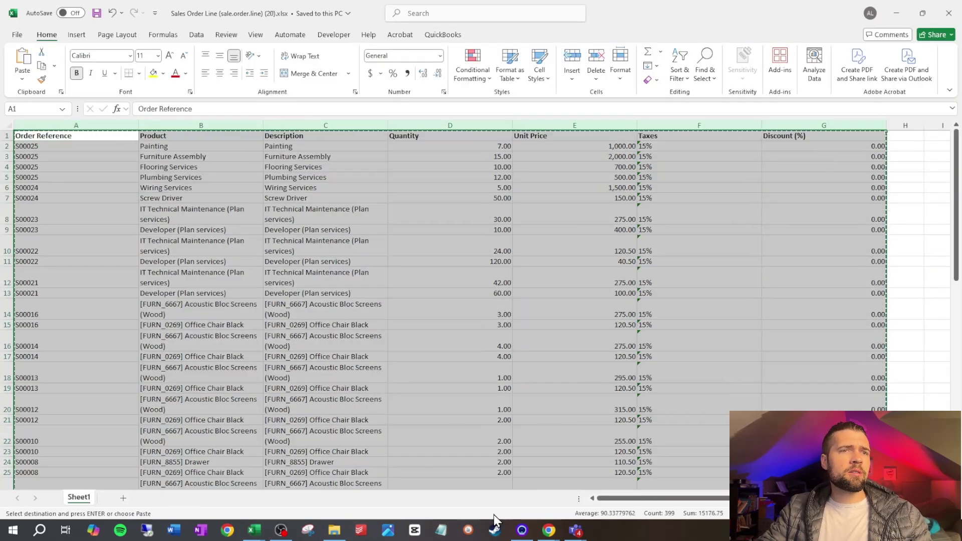
left_click(254, 530)
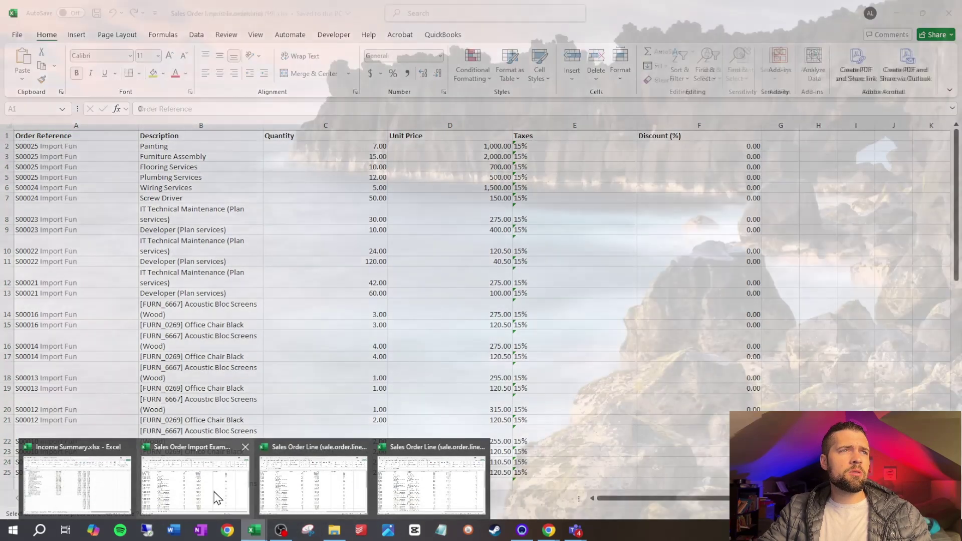
left_click(215, 497)
left_click(66, 124)
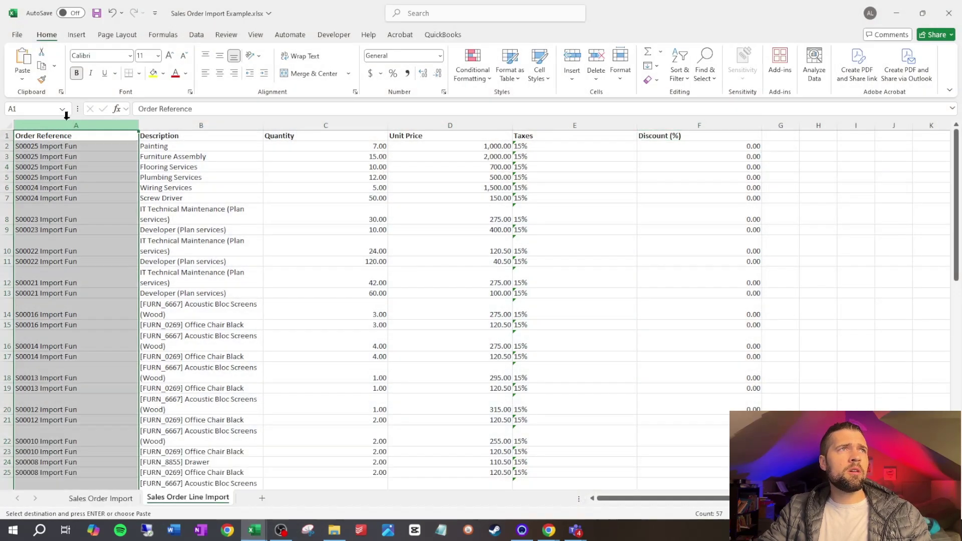
key("ctrl+v")
In H2 of the Sales Order Line Import sheet, enter the formula =A2&" Import Fun".
left_click(910, 147)
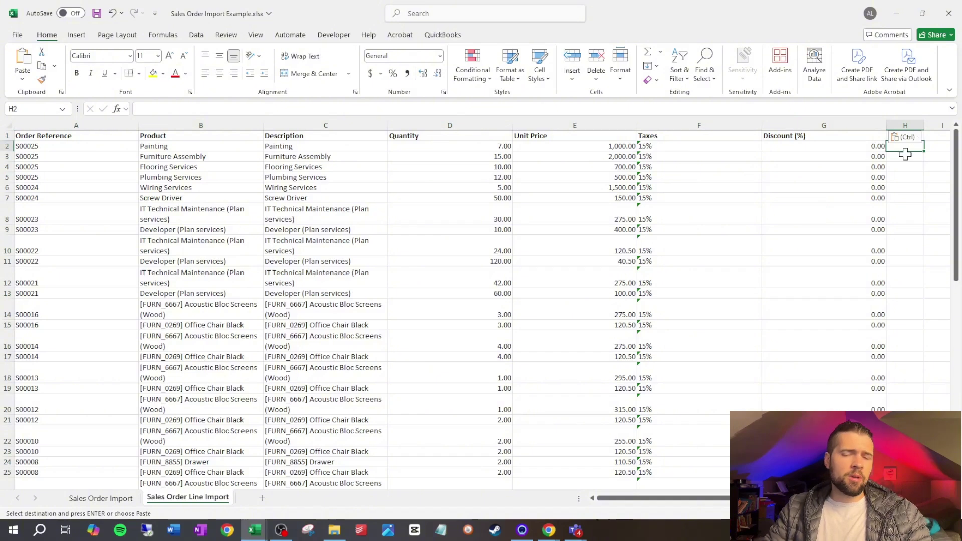
type("=")
key("Left")
key("ctrl+Left")
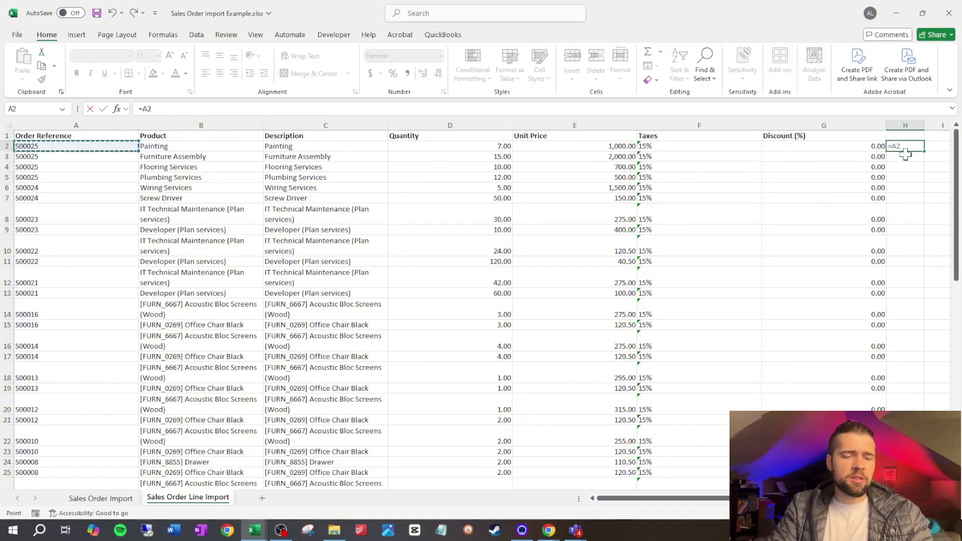
type("&\" Import Fun")
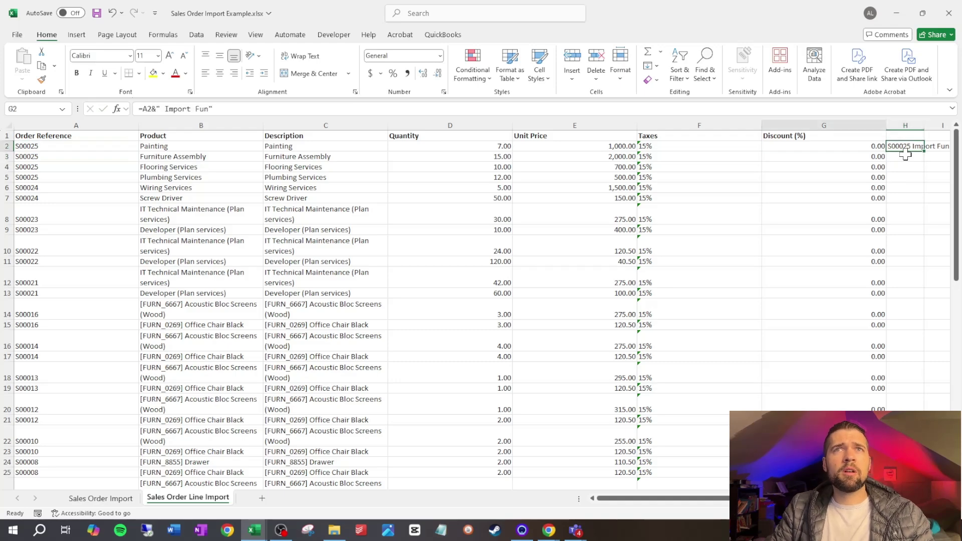
Copy the H2 formula down column H to row 57.
key("ctrl+shift+Down")
scroll(905, 155, "up", 15)
key("ctrl+c")
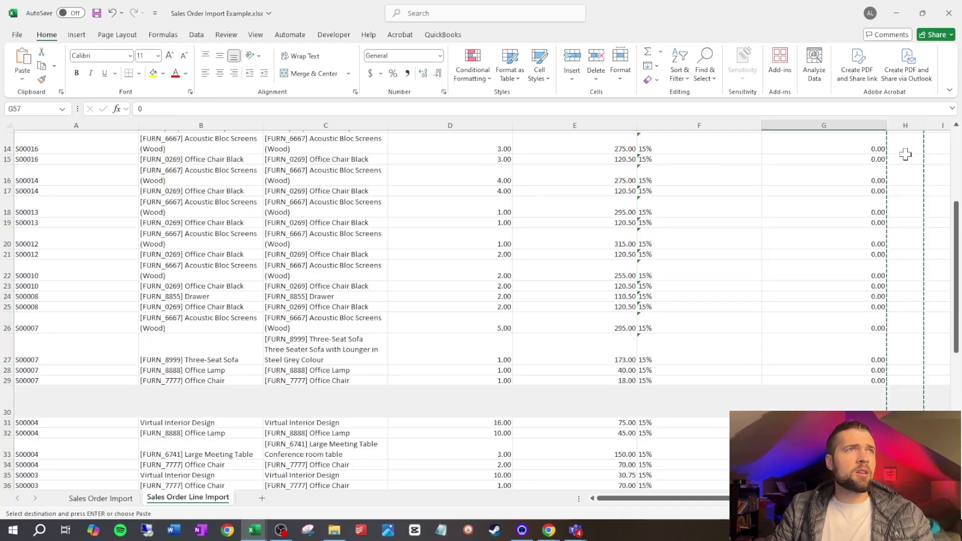
key("ctrl+Home")
key("Down")
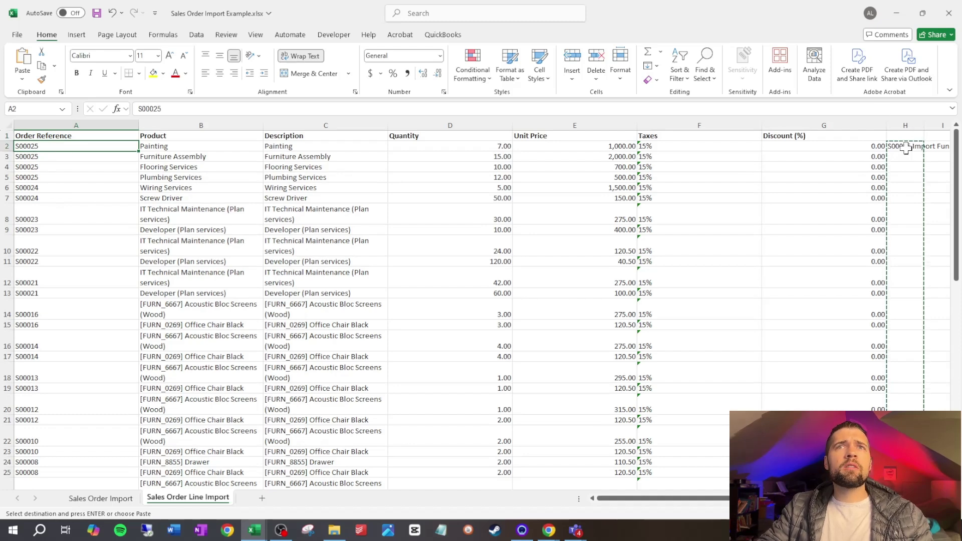
left_click(906, 148)
key("ctrl+shift+Down")
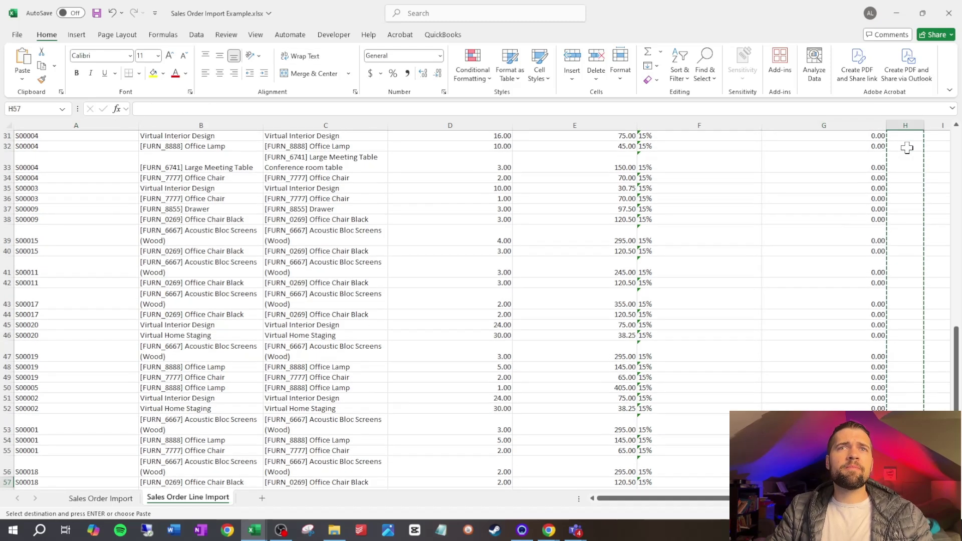
key("Return")
Paste the column H names as values over the order references from A2 down, and clear column H.
key("ctrl+c")
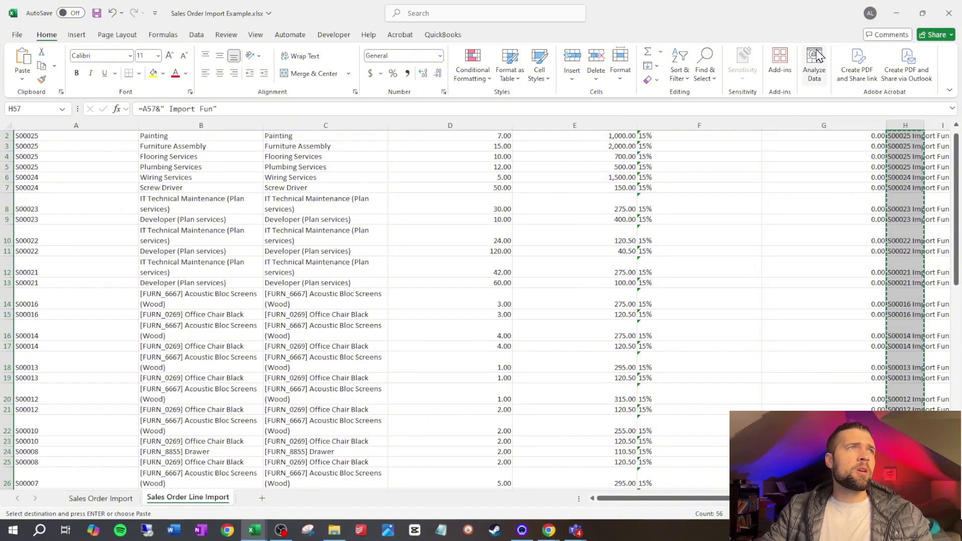
scroll(402, 155, "up", 1)
right_click(103, 145)
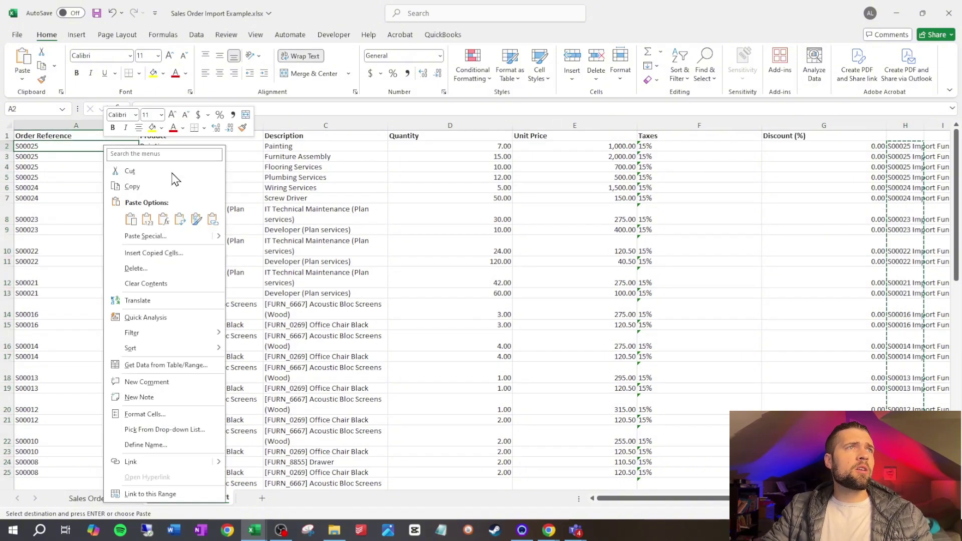
left_click(169, 219)
left_click(905, 125)
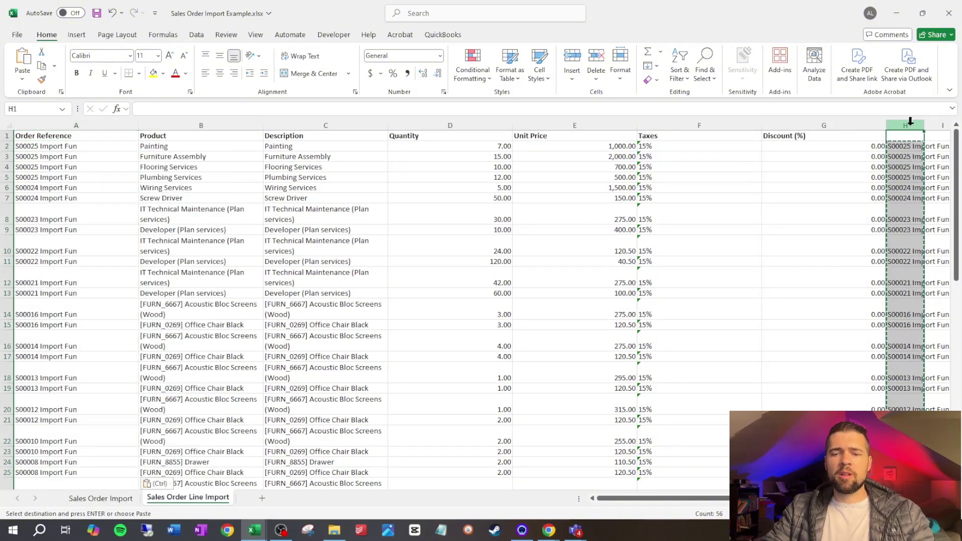
key("Delete")
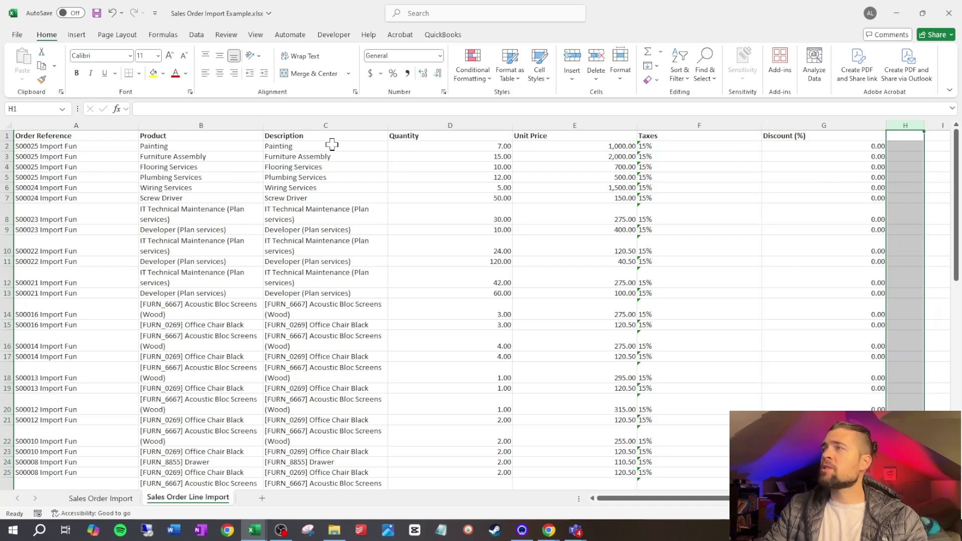
Examine the Order Reference, Product, Description, Quantity, Unit Price, Taxes and Discount (%) columns on the Sales Order Line Import sheet.
left_click(93, 145)
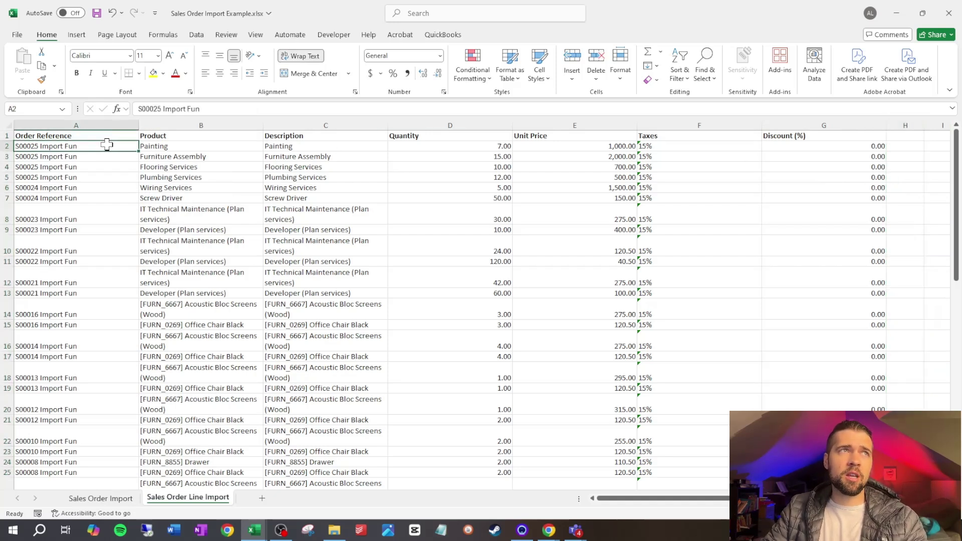
left_click(103, 135)
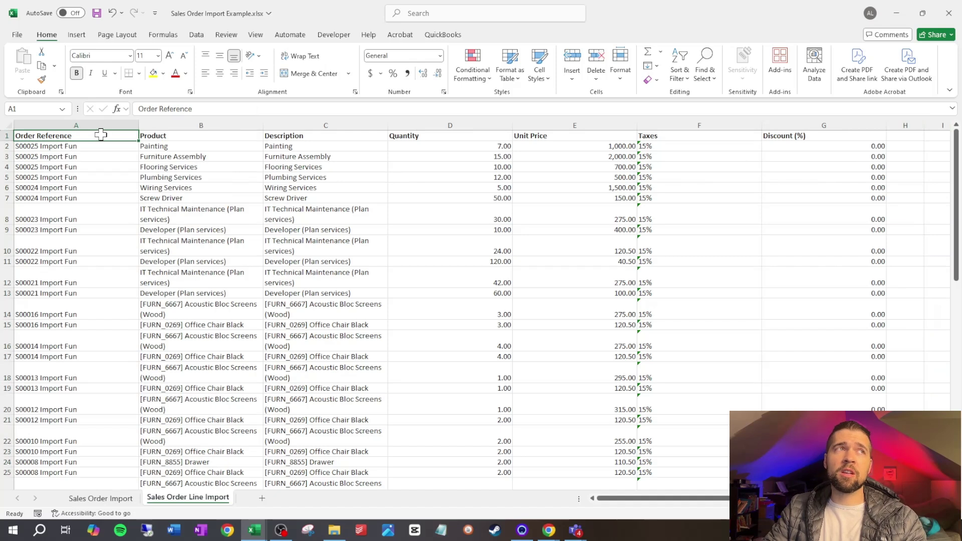
left_click(170, 135)
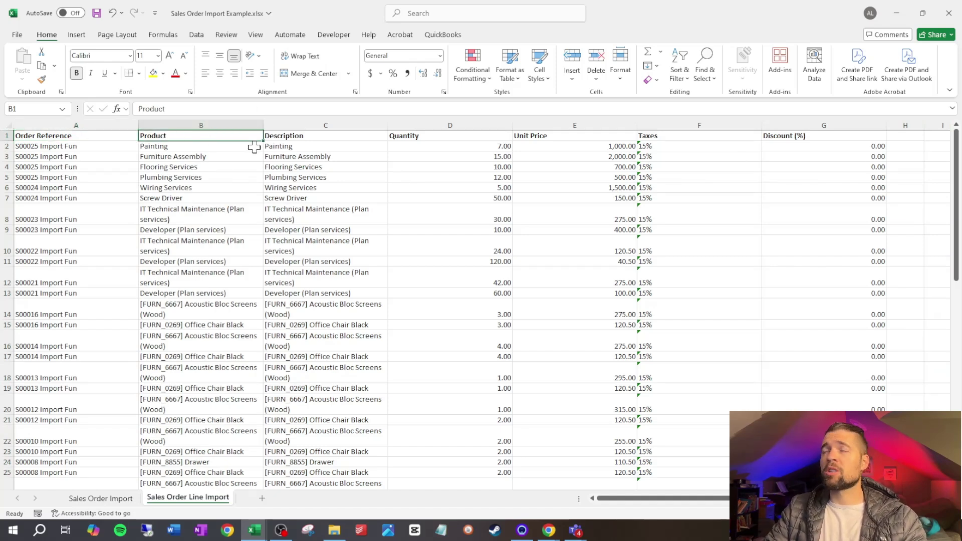
left_click(285, 138)
left_click(278, 148)
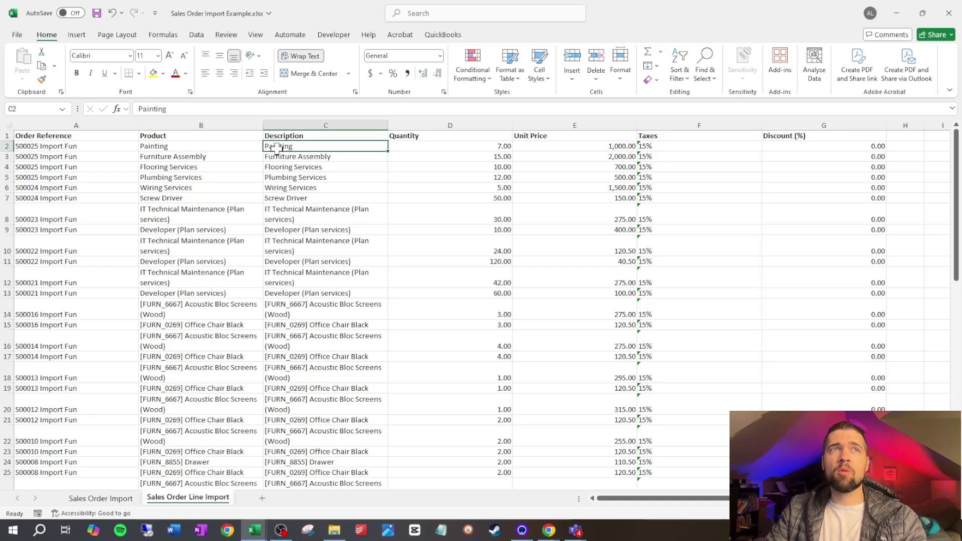
left_click(423, 135)
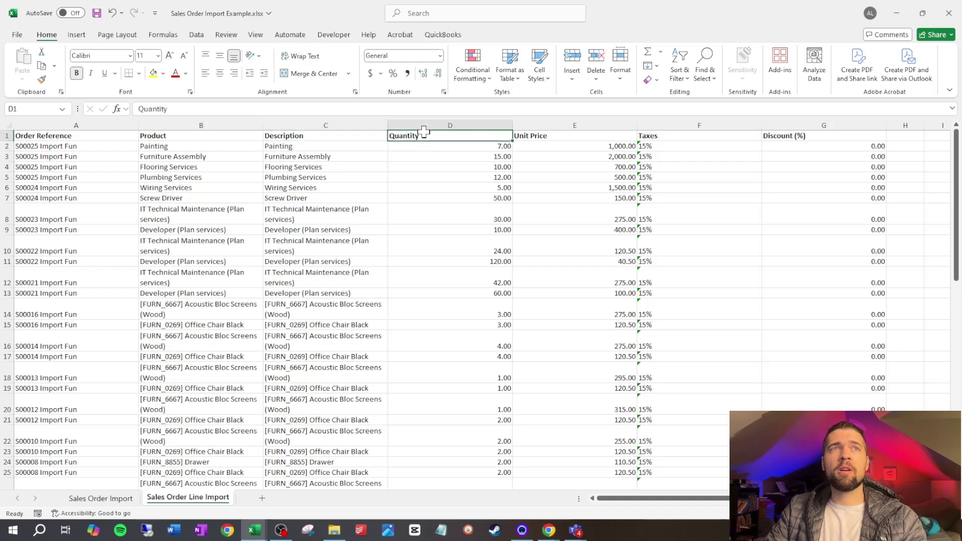
left_click(561, 140)
left_click(666, 134)
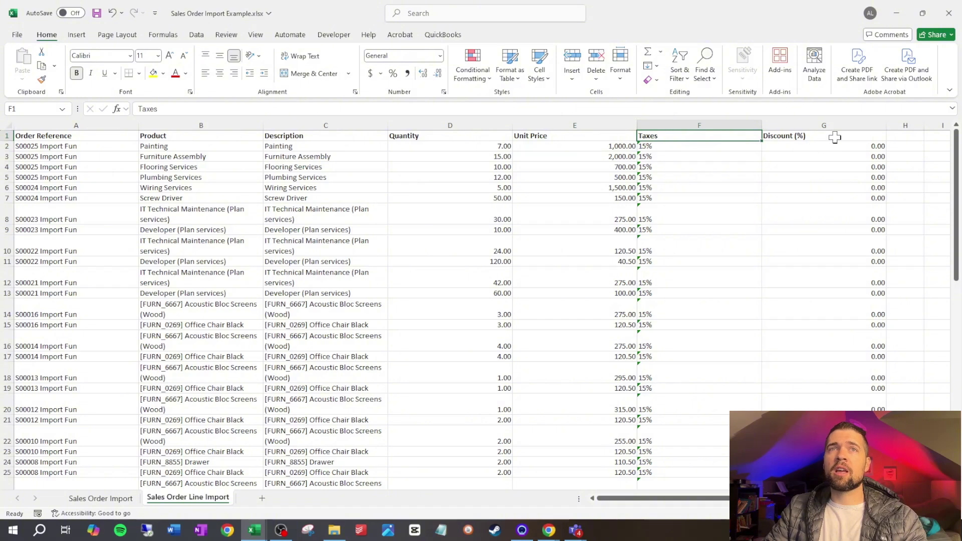
left_click(834, 137)
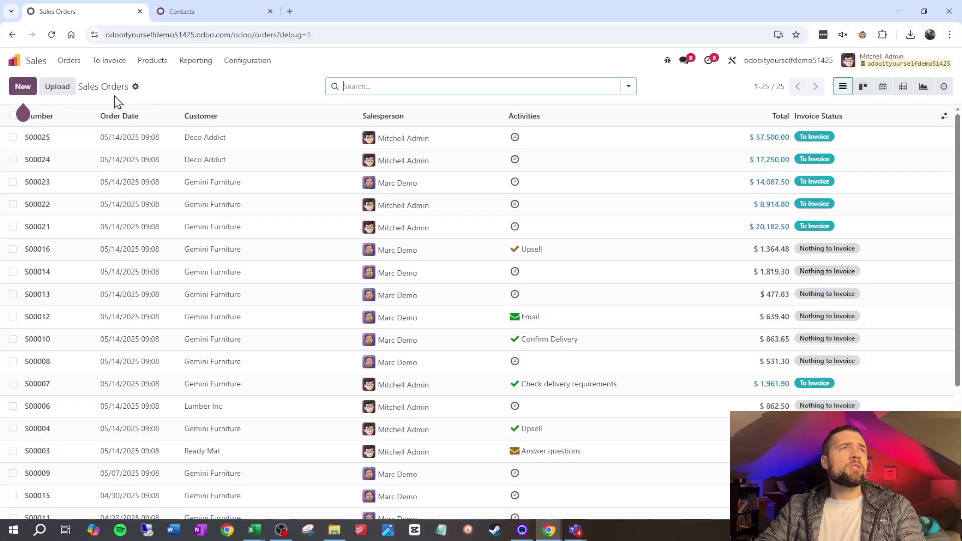
In Odoo's sales orders, load Sales Order Import Example.xlsx as the file to import and import its Sales Order Import sheet.
left_click(69, 60)
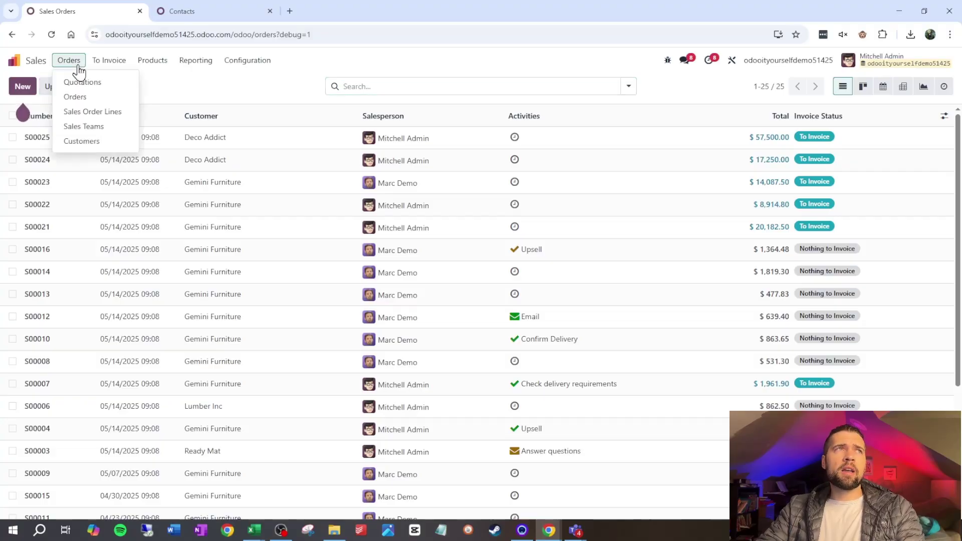
left_click(84, 96)
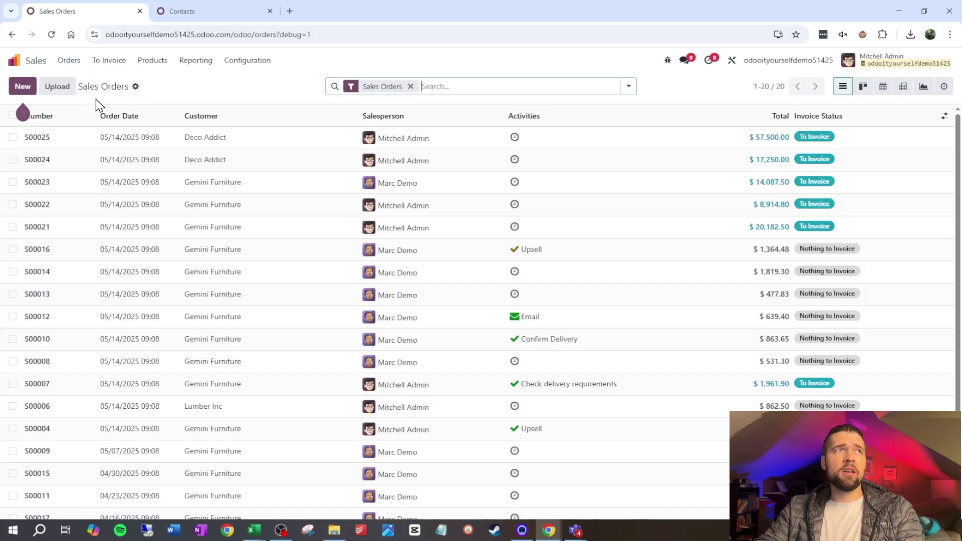
left_click(135, 88)
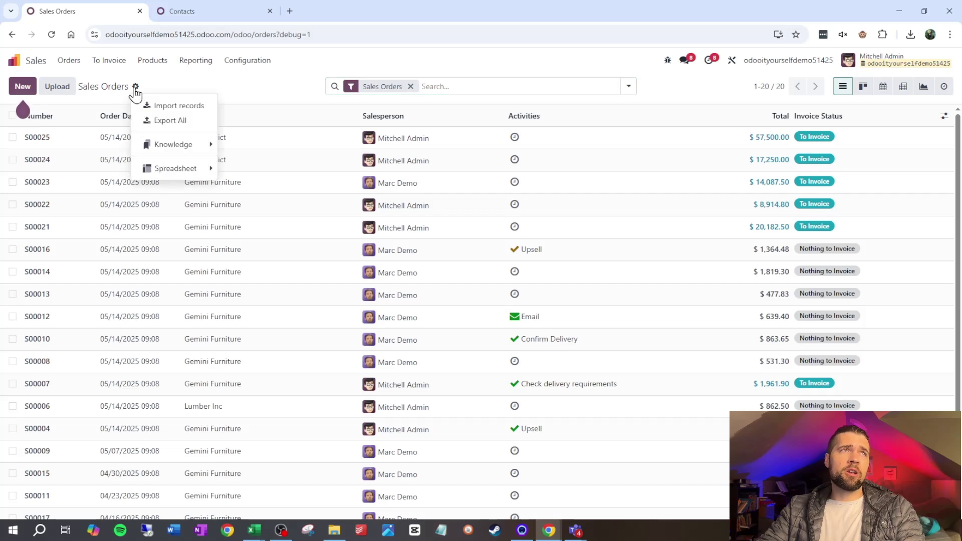
left_click(179, 106)
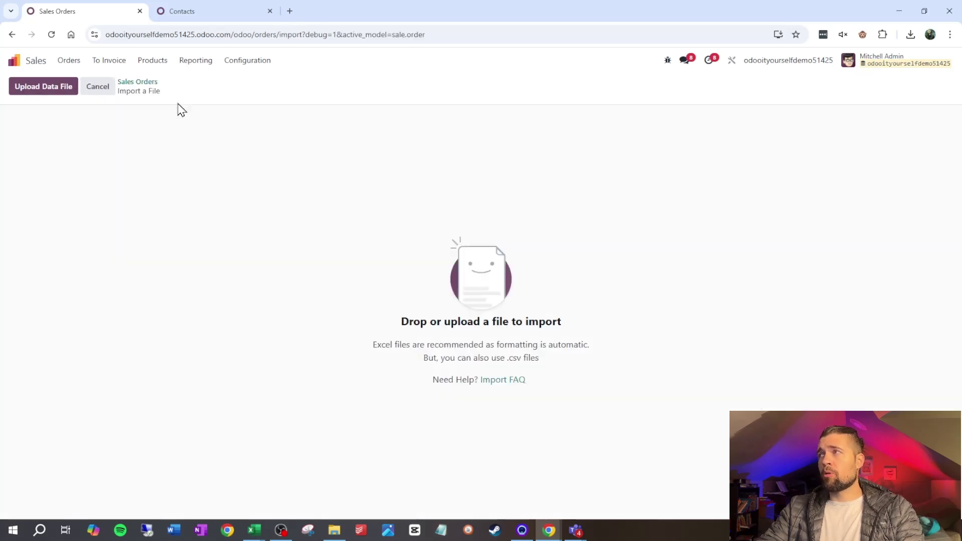
left_click(65, 91)
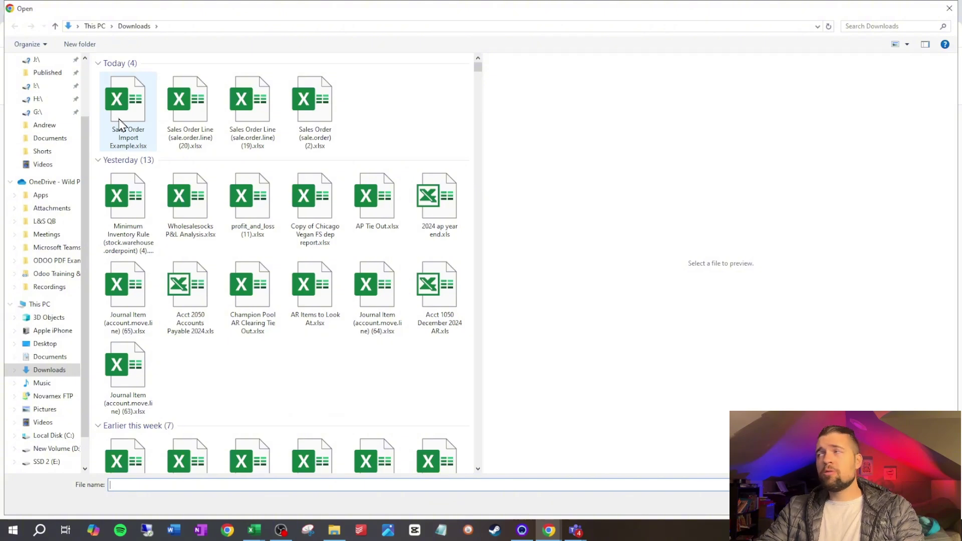
double_click(125, 116)
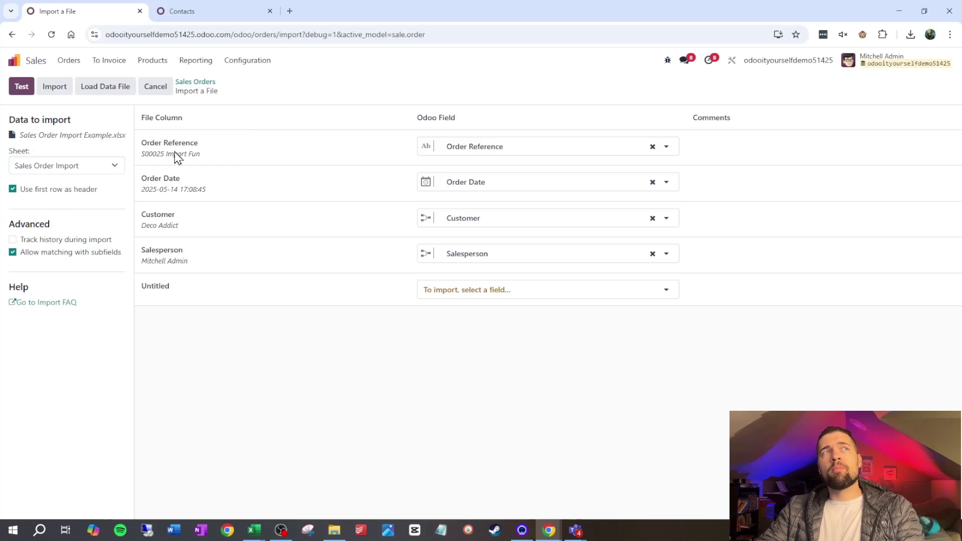
mouse_move(167, 154)
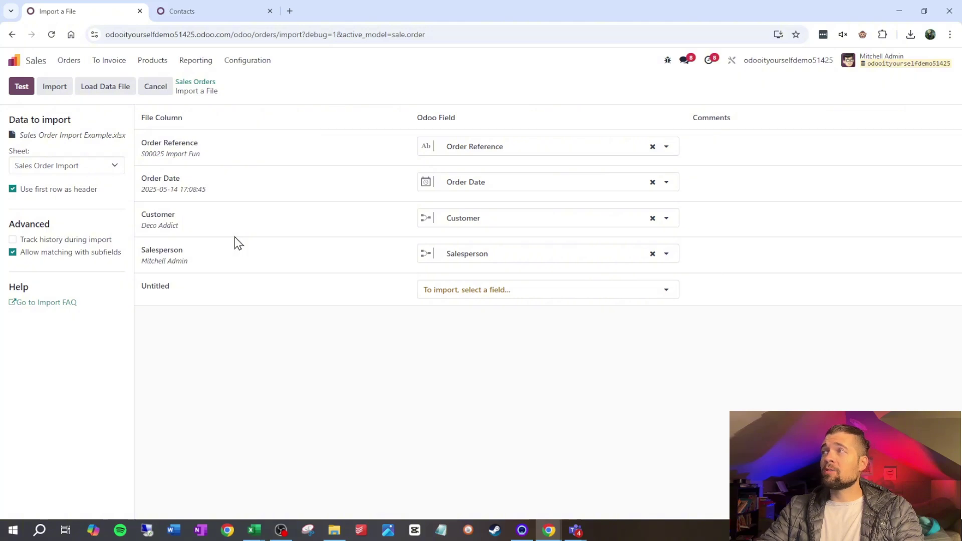
left_click(55, 87)
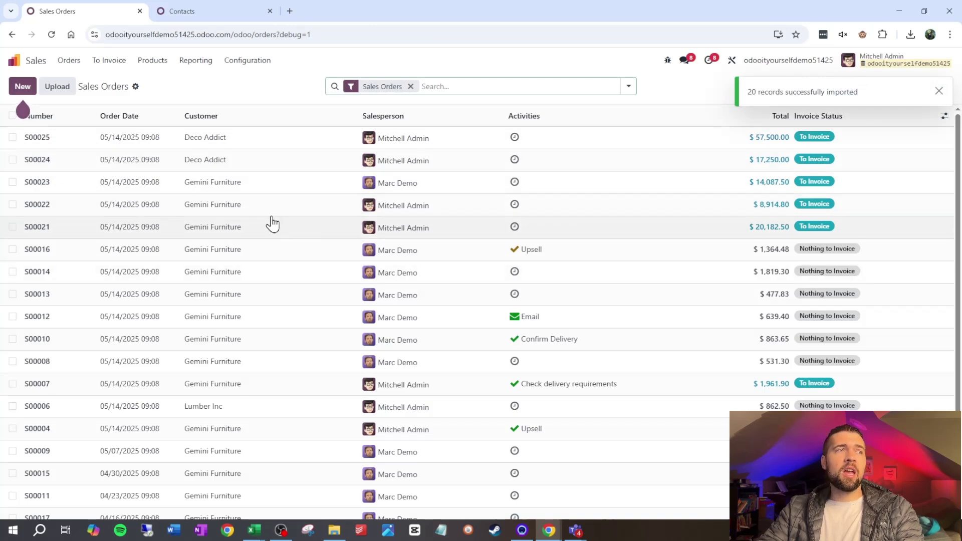
Remove the Sales Orders filter from the order list and open the first imported order.
scroll(273, 223, "down", 3)
scroll(294, 223, "up", 3)
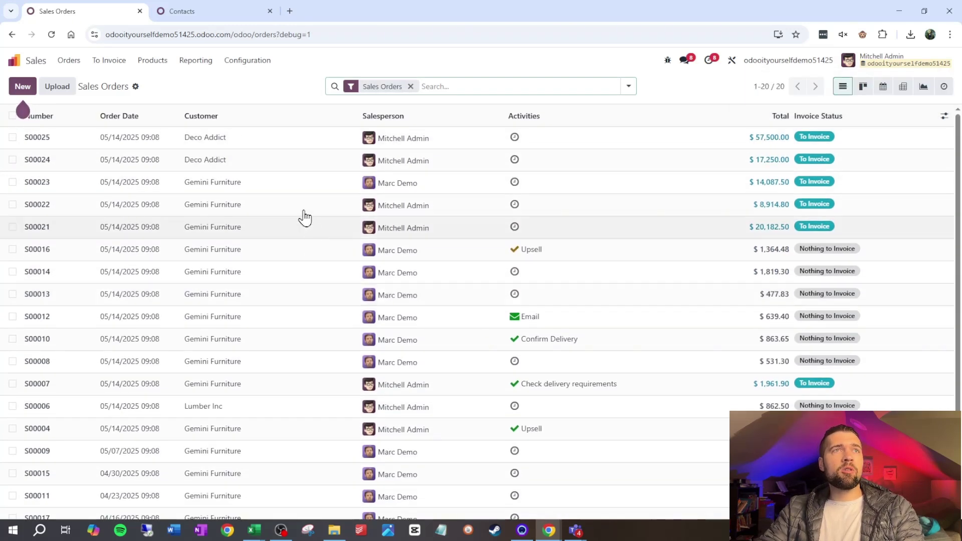
left_click(410, 86)
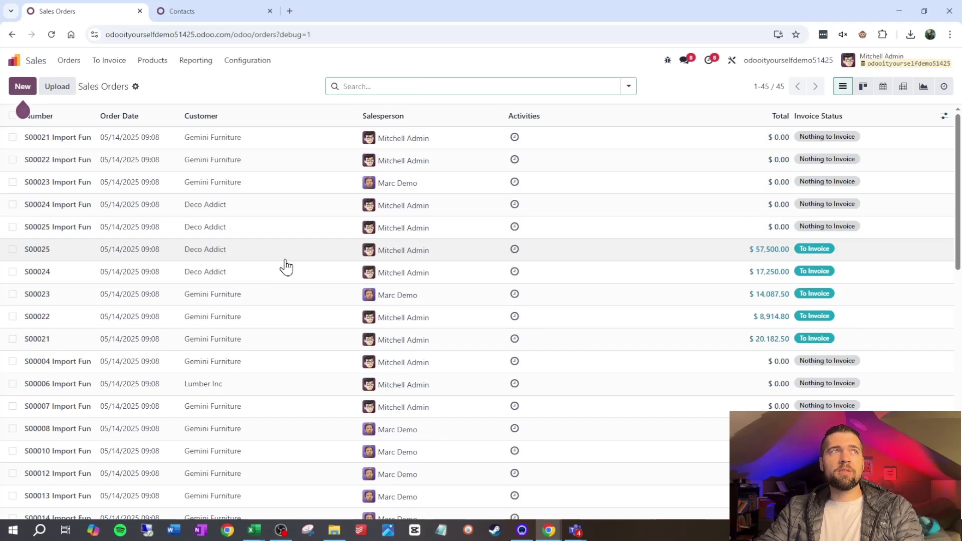
left_click(70, 138)
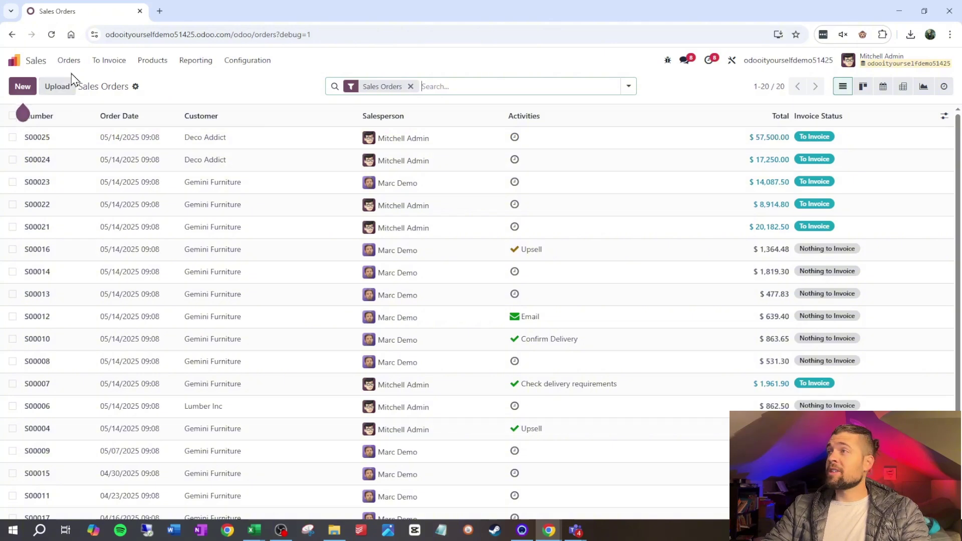
Open the Sales Order Lines list and check which record actions it offers.
left_click(68, 60)
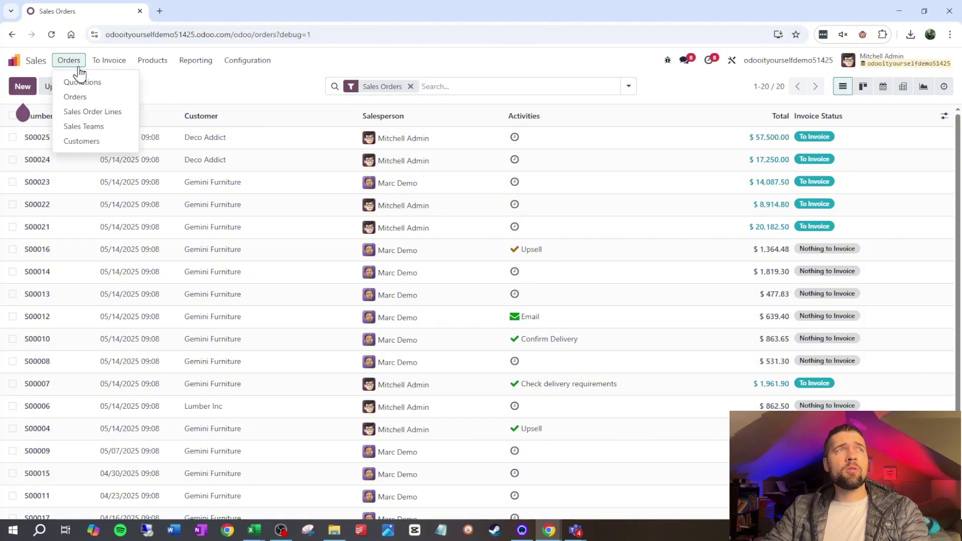
left_click(94, 118)
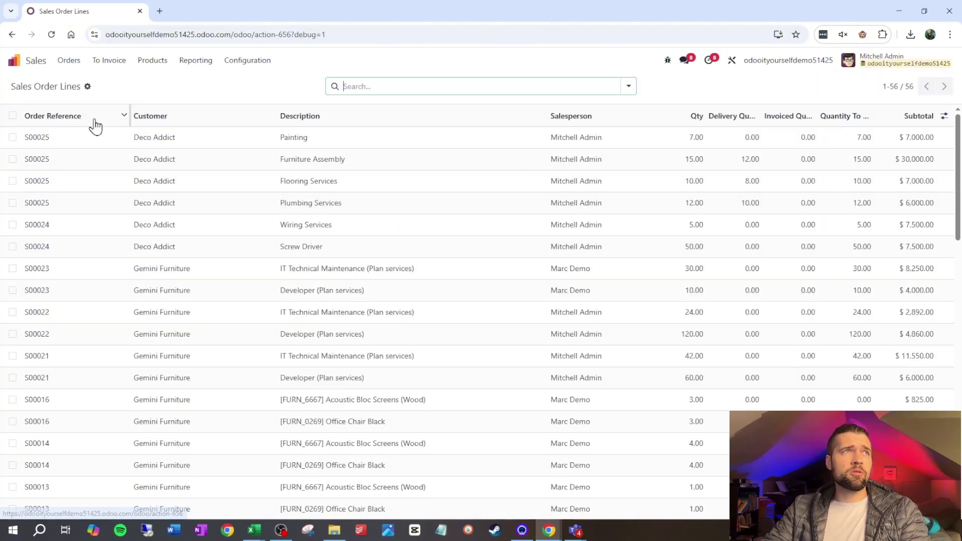
left_click(88, 87)
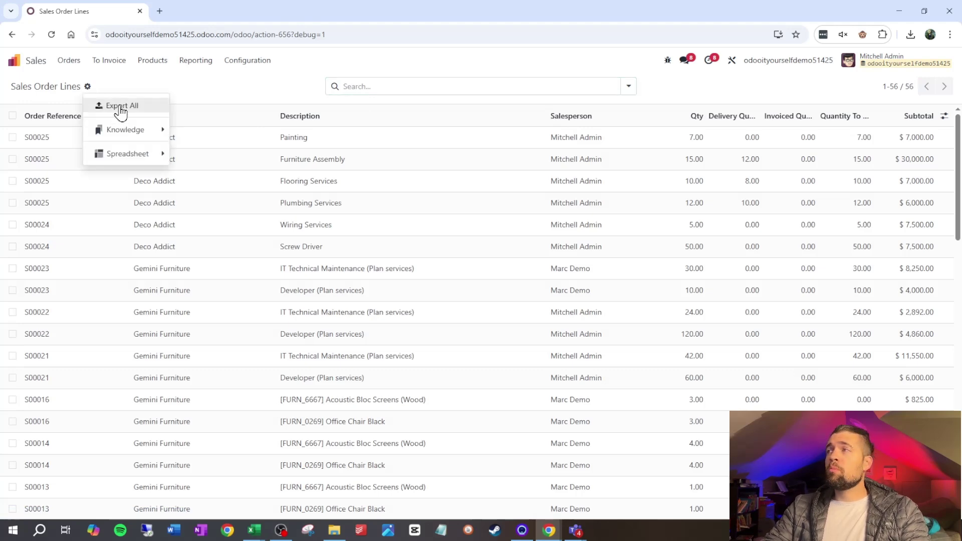
left_click(239, 103)
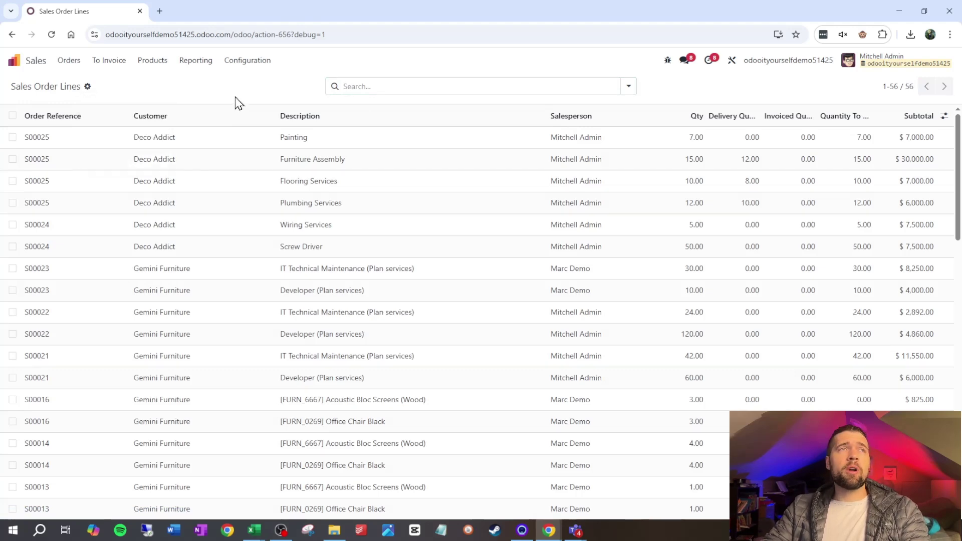
Use Studio to enable Can Create for the Sales Order Lines list view, and close Studio.
left_click(732, 61)
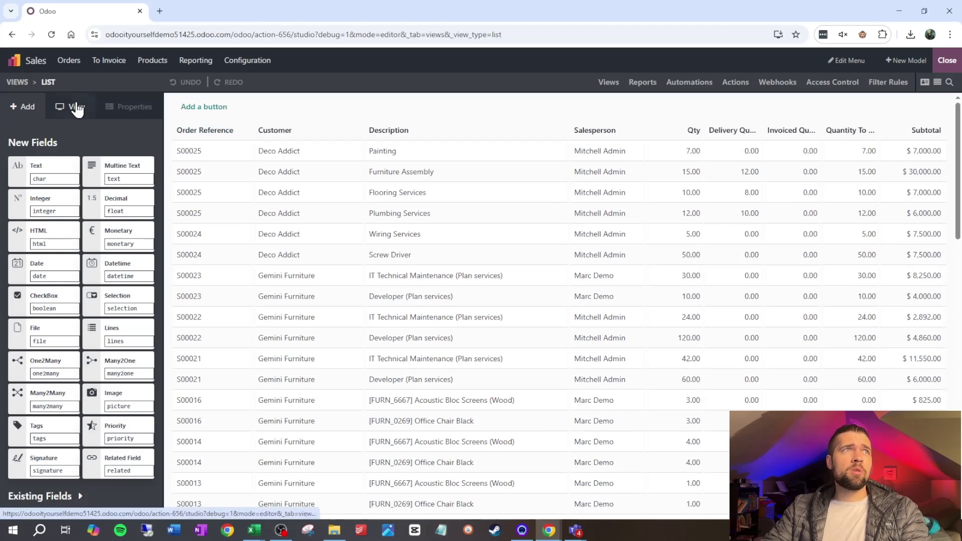
left_click(77, 108)
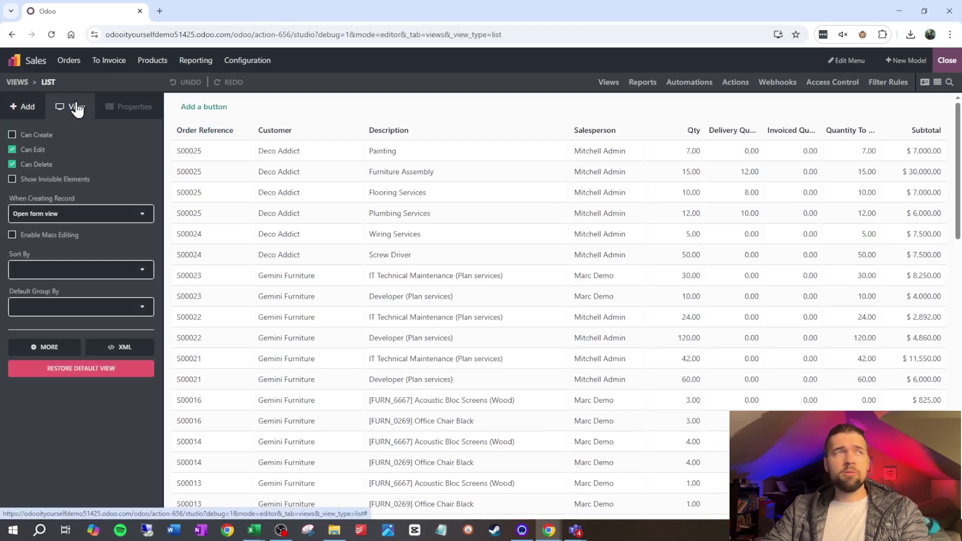
left_click(48, 138)
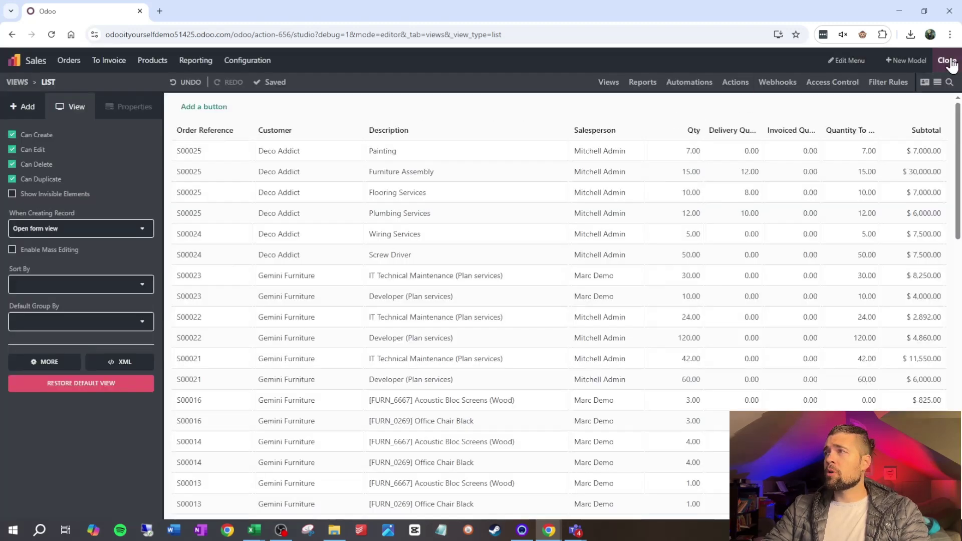
left_click(948, 61)
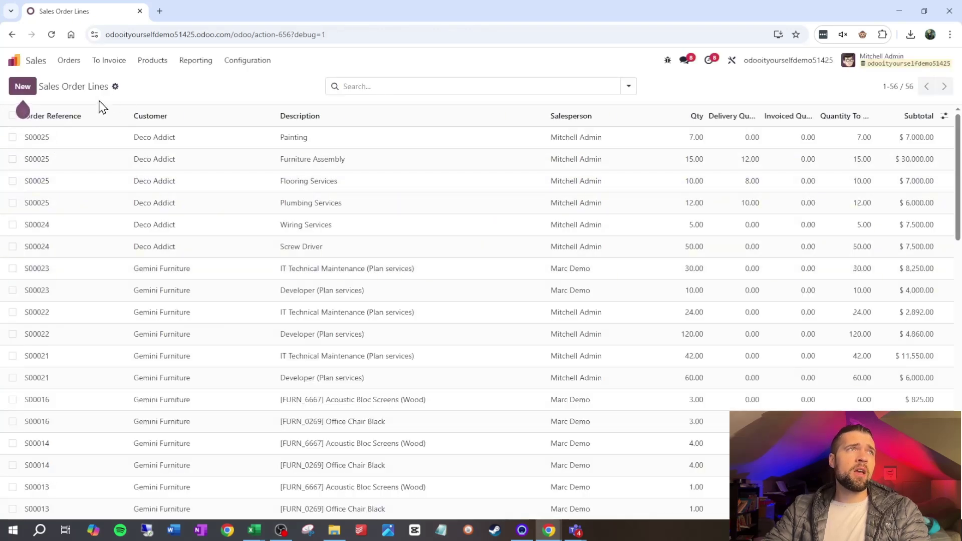
Load Sales Order Import Example.xlsx into the Sales Order Lines import and import its Sales Order Line Import sheet.
left_click(116, 87)
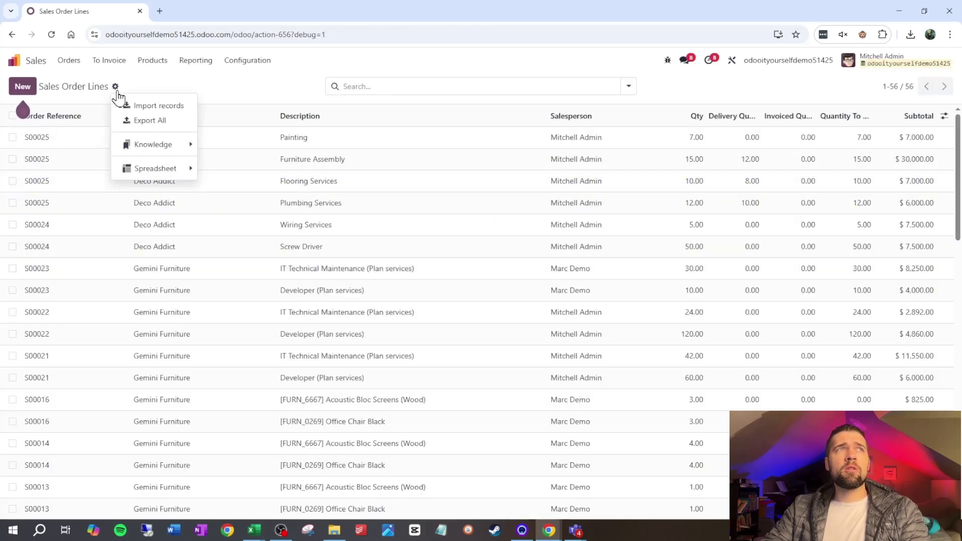
left_click(147, 111)
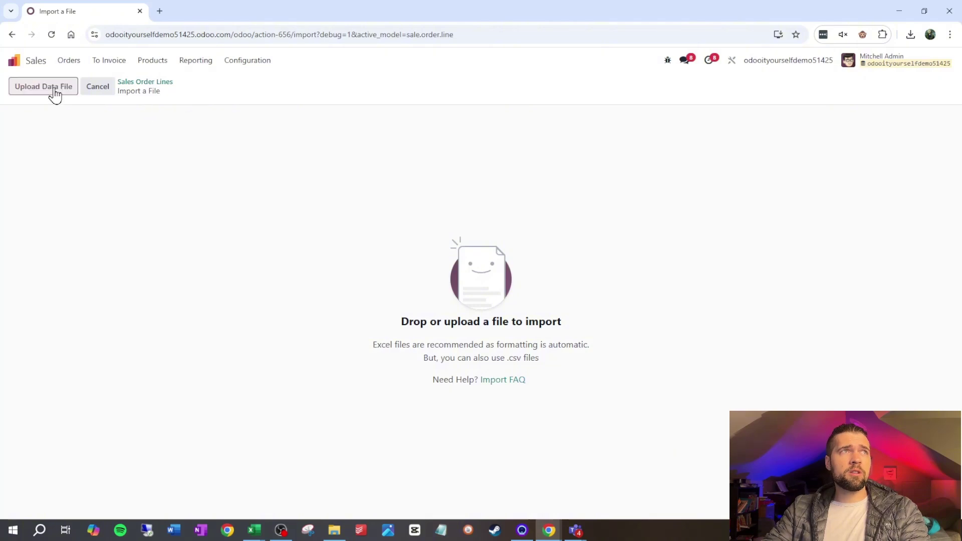
left_click(57, 94)
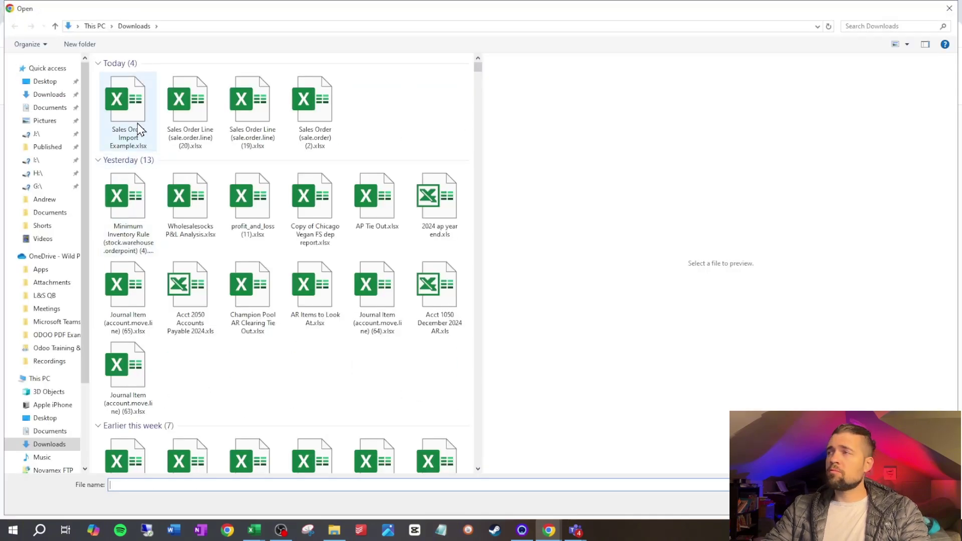
double_click(140, 130)
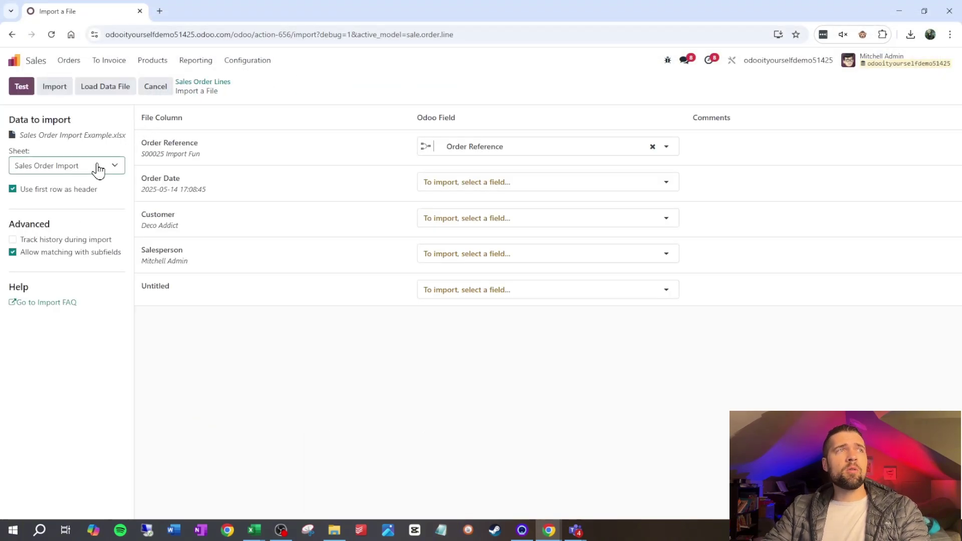
left_click(98, 170)
left_click(91, 195)
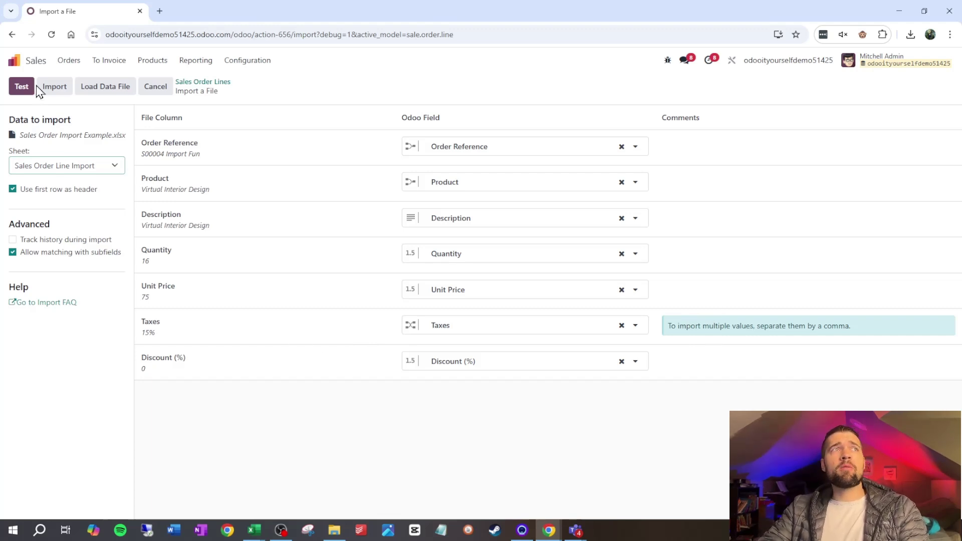
left_click(50, 89)
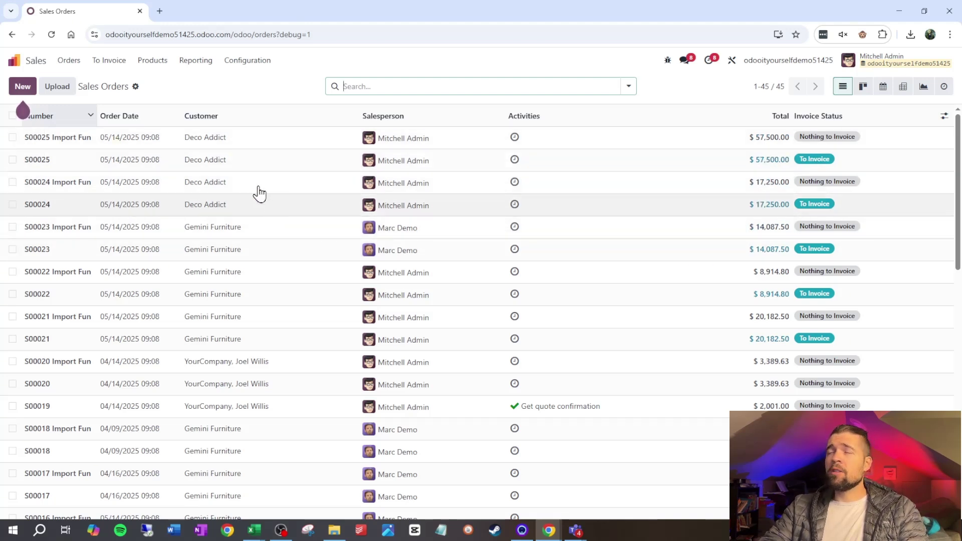
Compare the lines and totals of imported order S00025 Import Fun with the original order S00025.
left_click(134, 138)
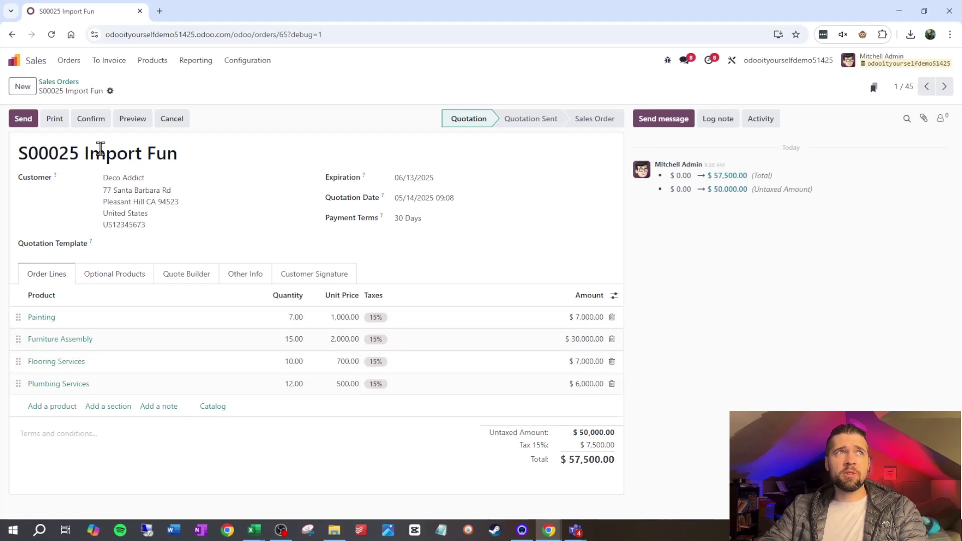
left_click(944, 87)
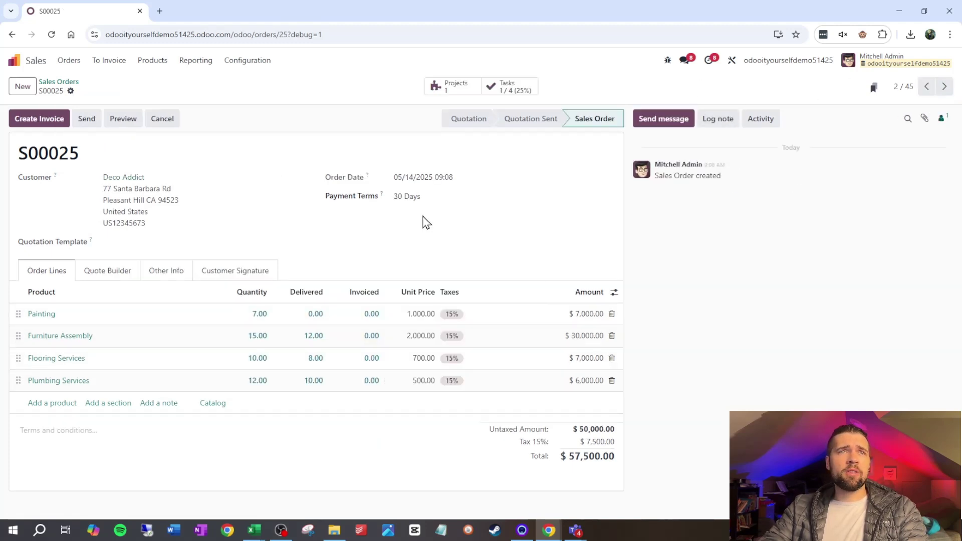
left_click(926, 87)
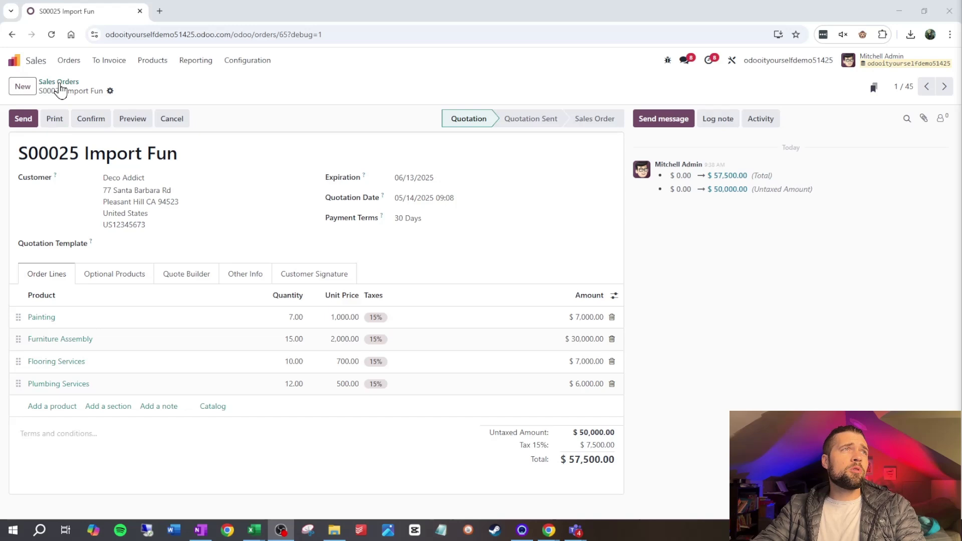
Return to the sales order list, duplicate its browser tab, and start a new server action from the Server Actions list there.
left_click(58, 80)
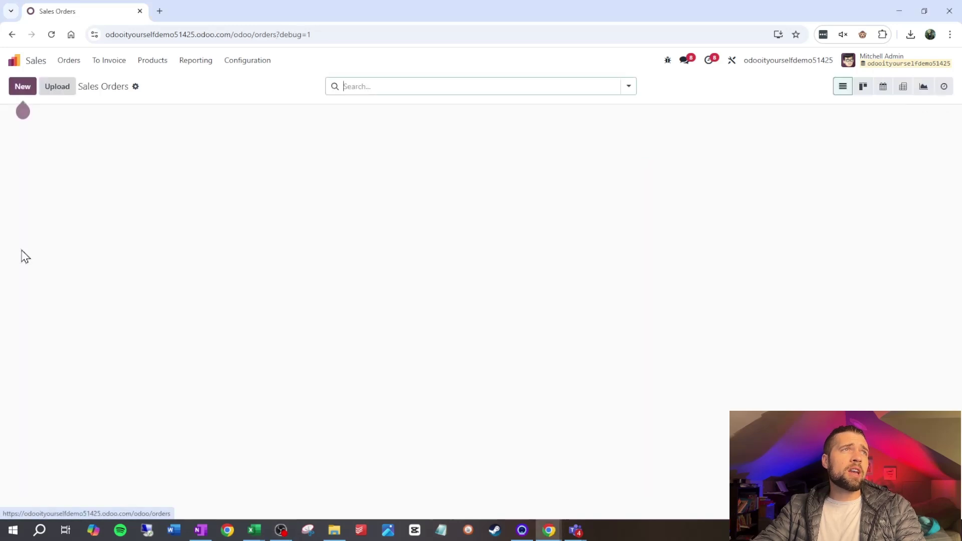
right_click(103, 8)
left_click(142, 105)
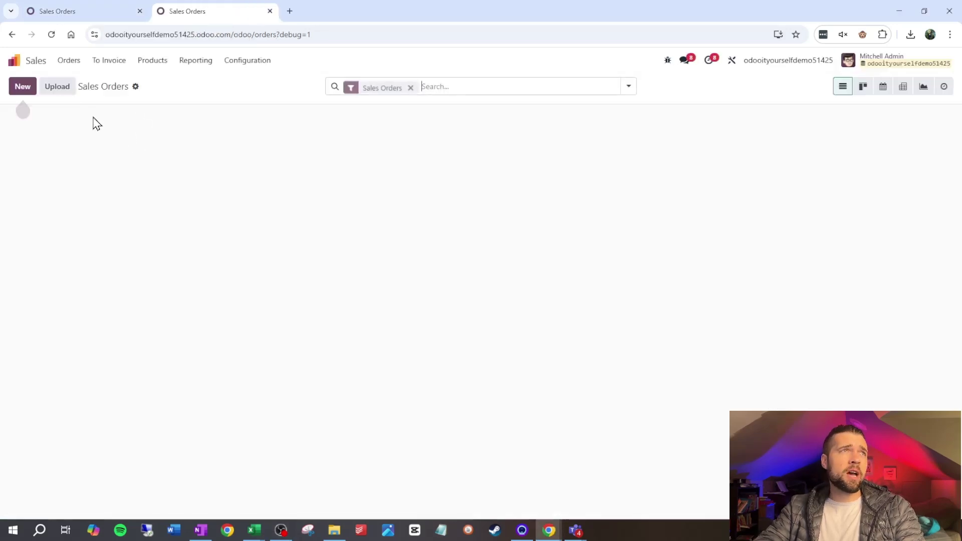
left_click(14, 61)
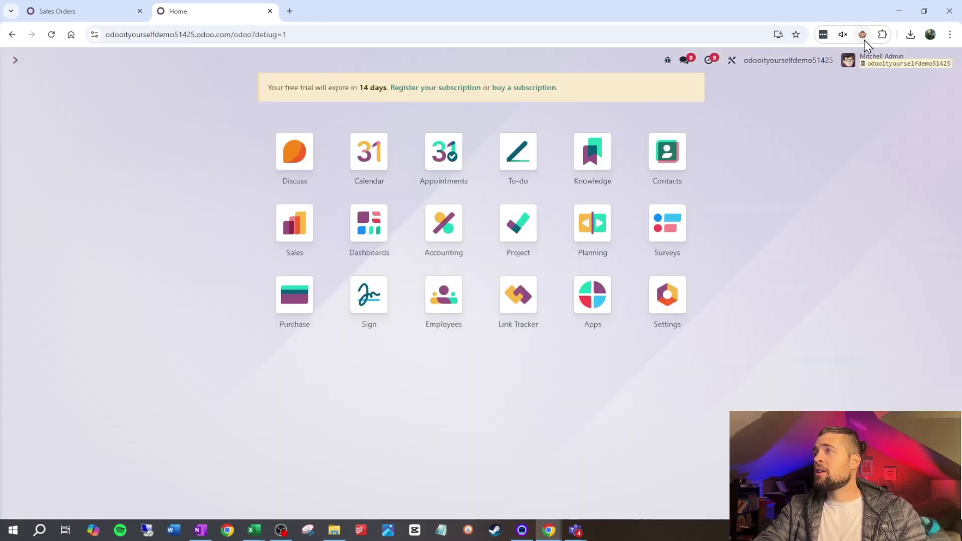
type("server")
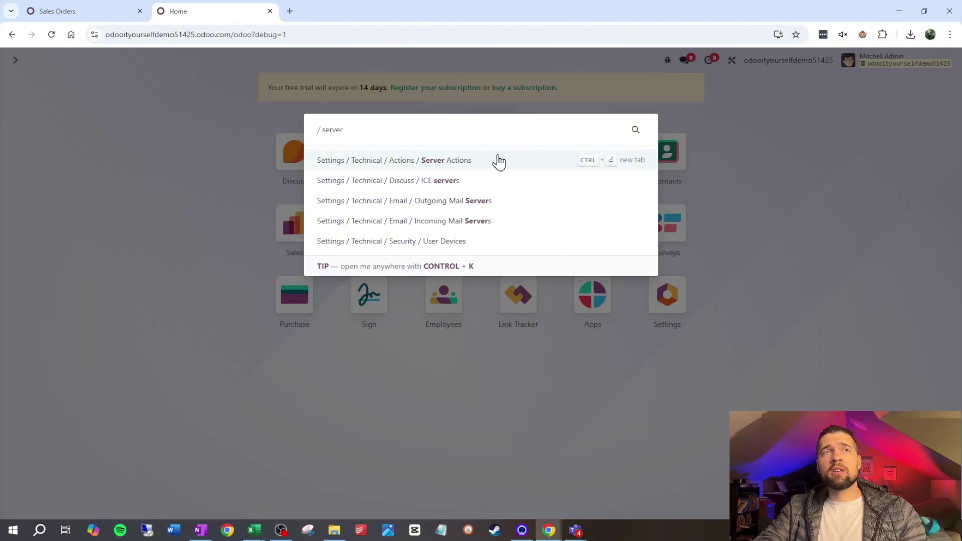
left_click(498, 160)
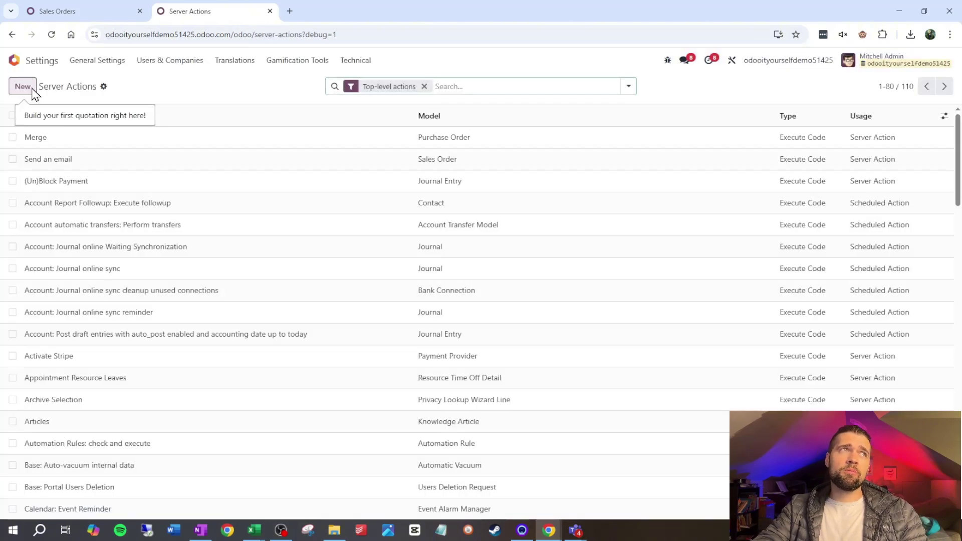
left_click(22, 87)
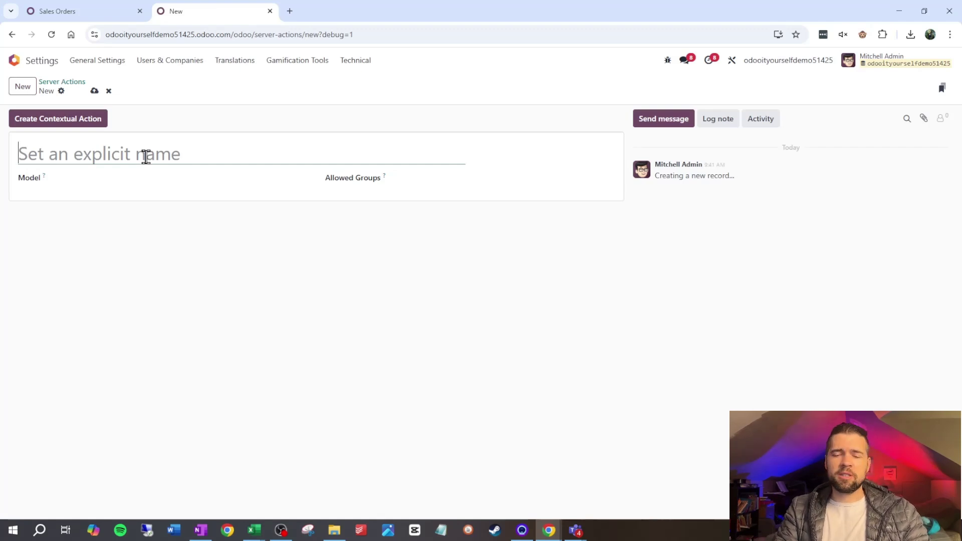
Name the server action "[AL] Confirm, Remove Deliveries, and Set as Fully Invoiced".
type("[AL")
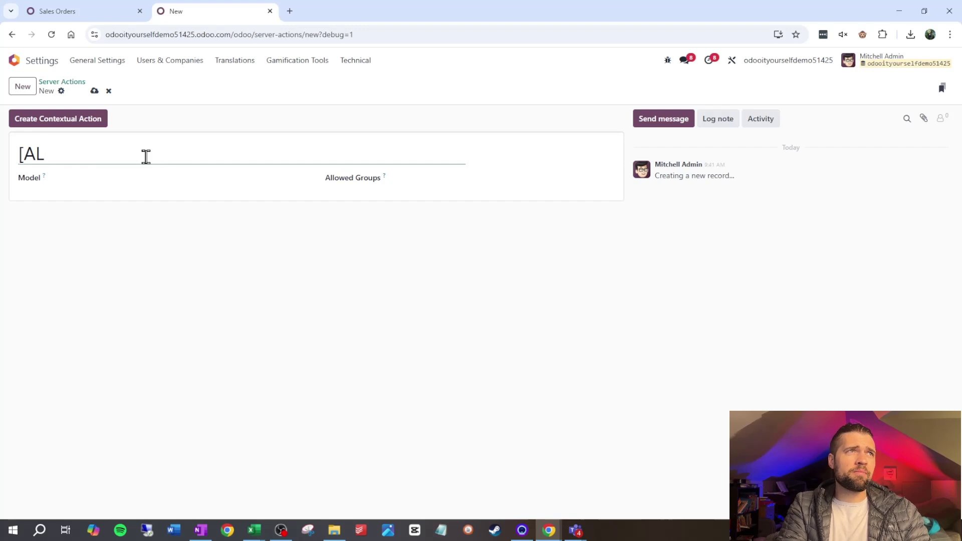
type("] ")
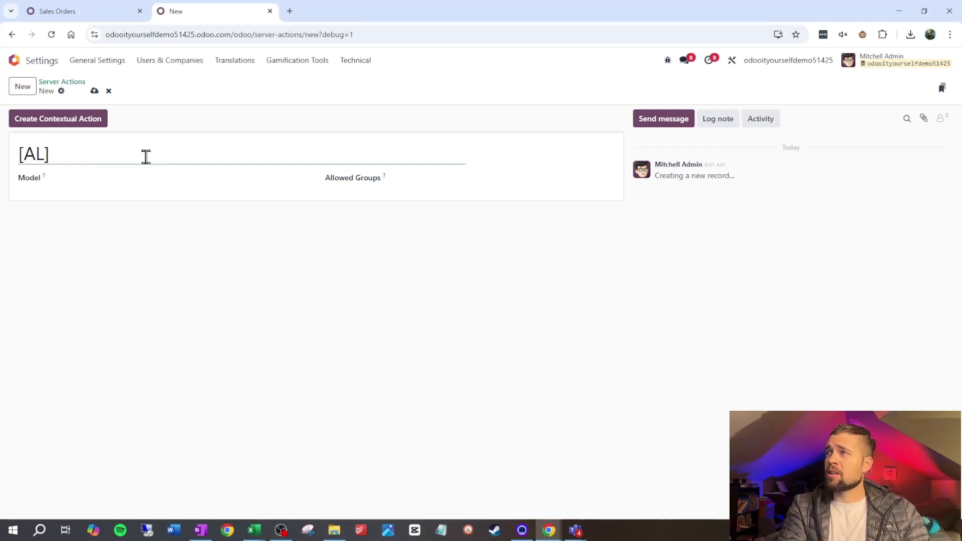
type("Confrim")
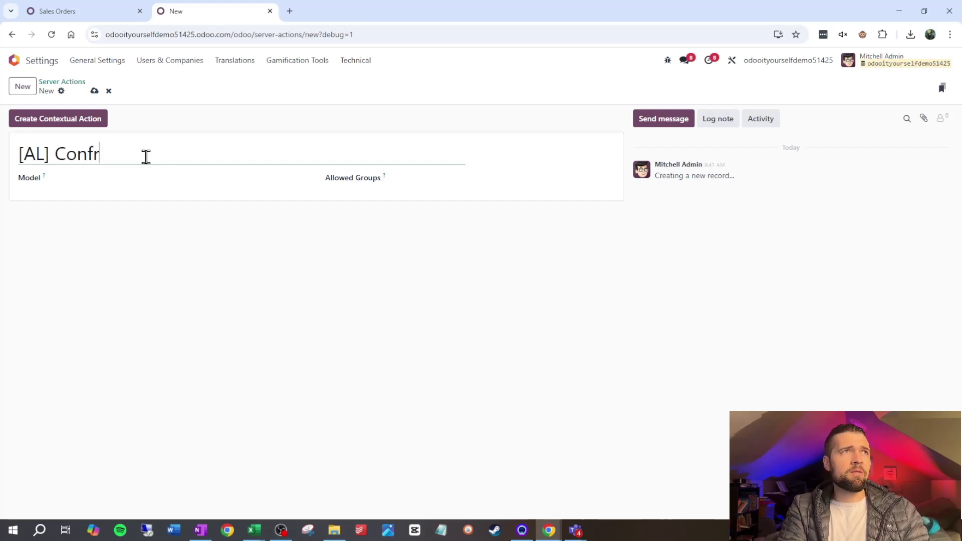
key("BackSpace")
key("BackSpace")
type("rm, ")
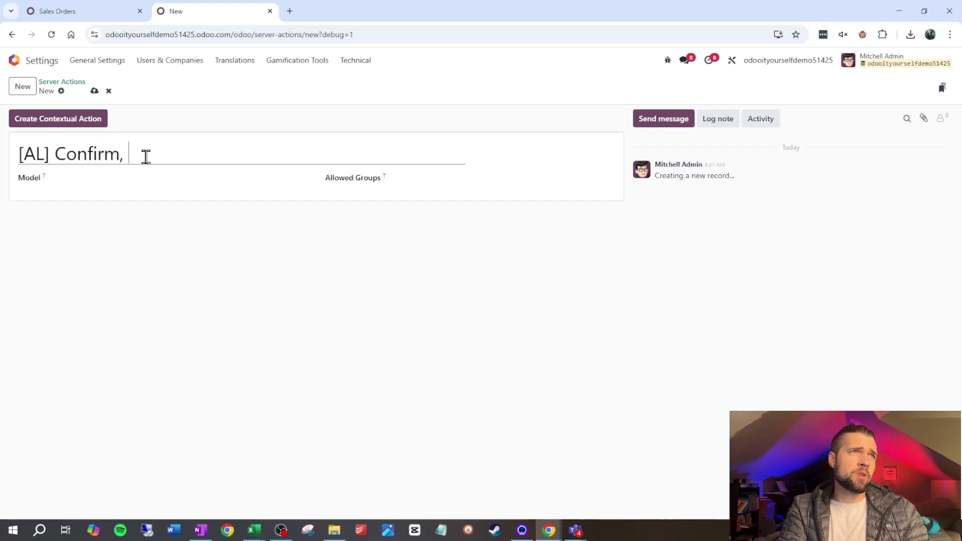
type("Remove Deliverie")
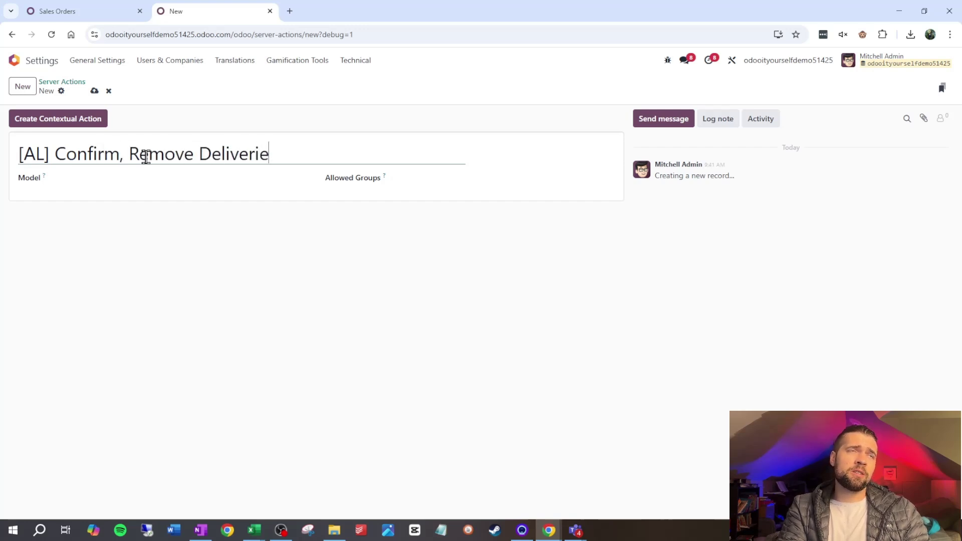
type("s, and Set as Fully Invoiced")
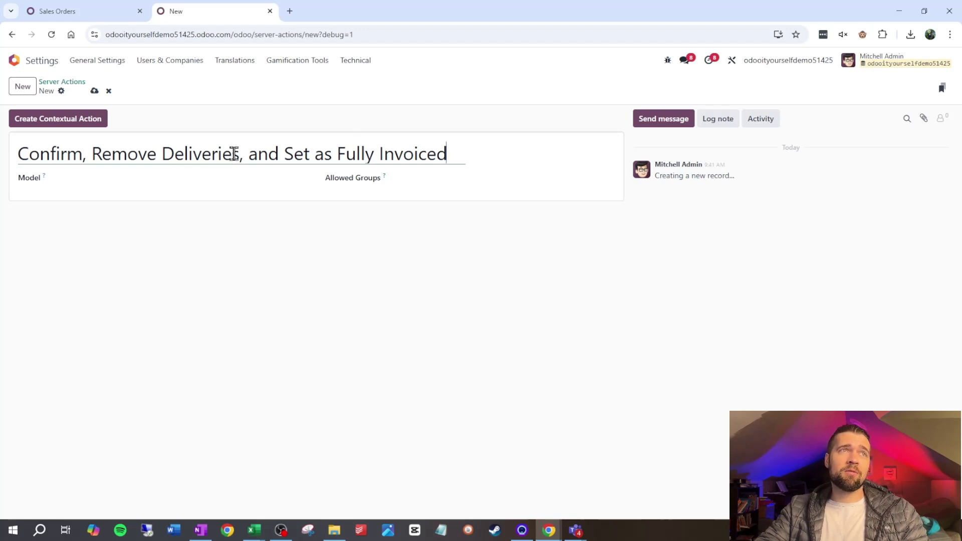
Set the server action's model to Sales Order and its type to Execute Code.
left_click(213, 178)
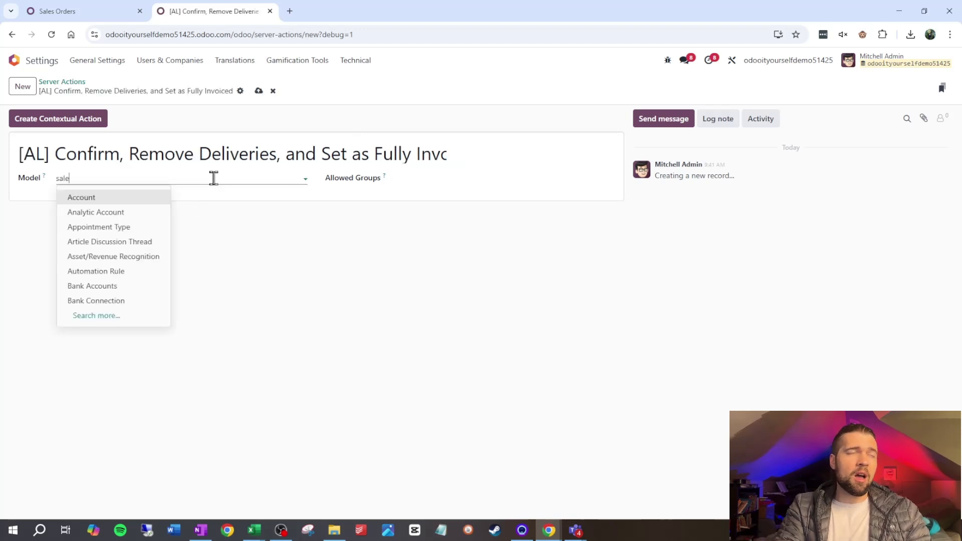
left_click(197, 199)
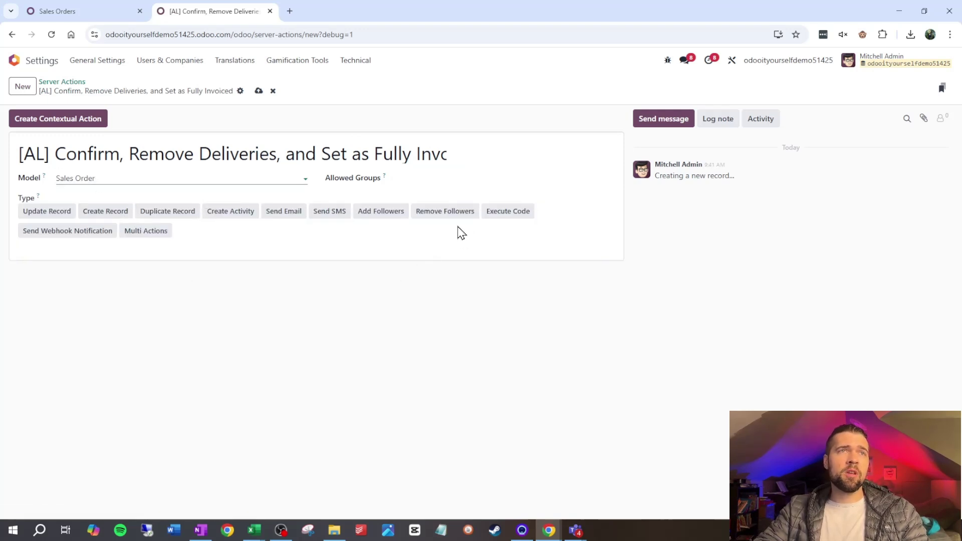
left_click(512, 217)
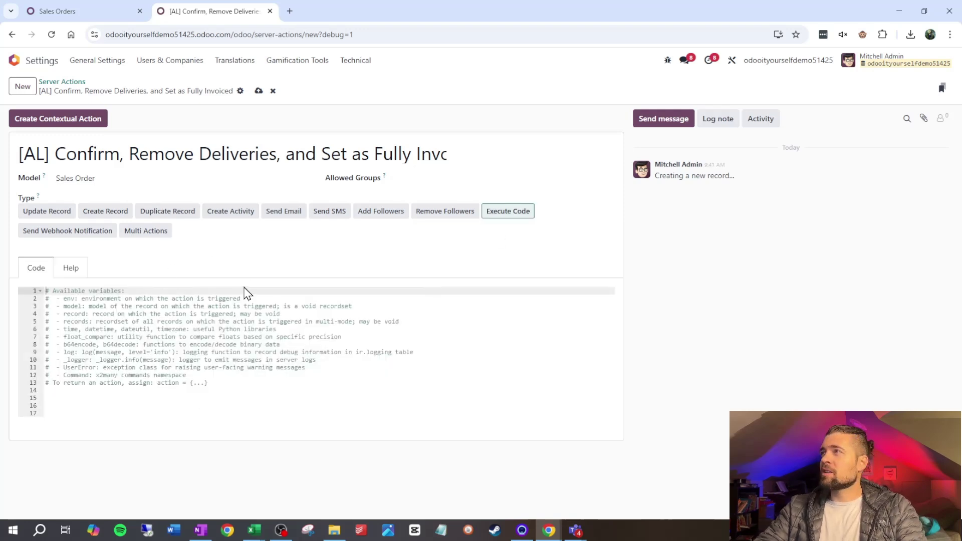
Replace the server action's default comment code with the loop header "for record in records:".
left_click_drag(221, 385, 6, 287)
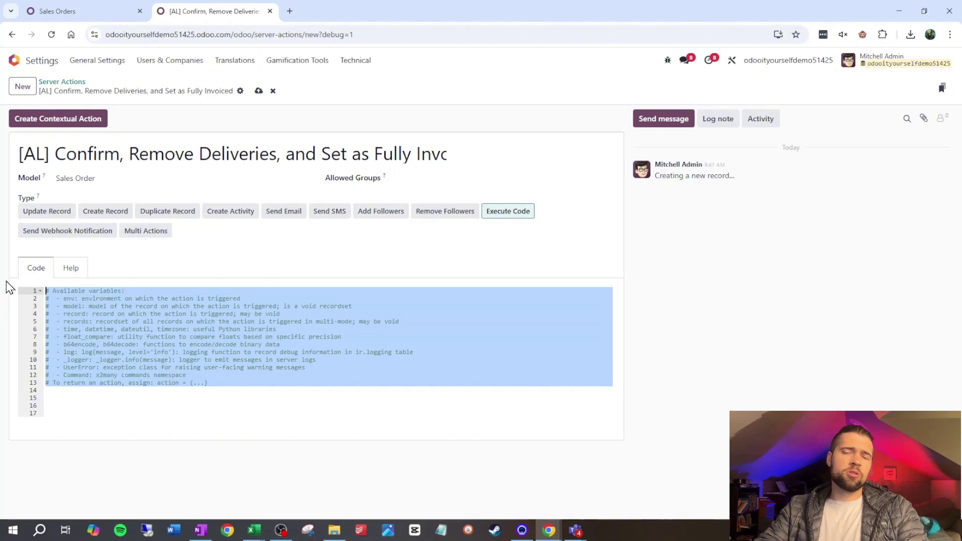
key("BackSpace")
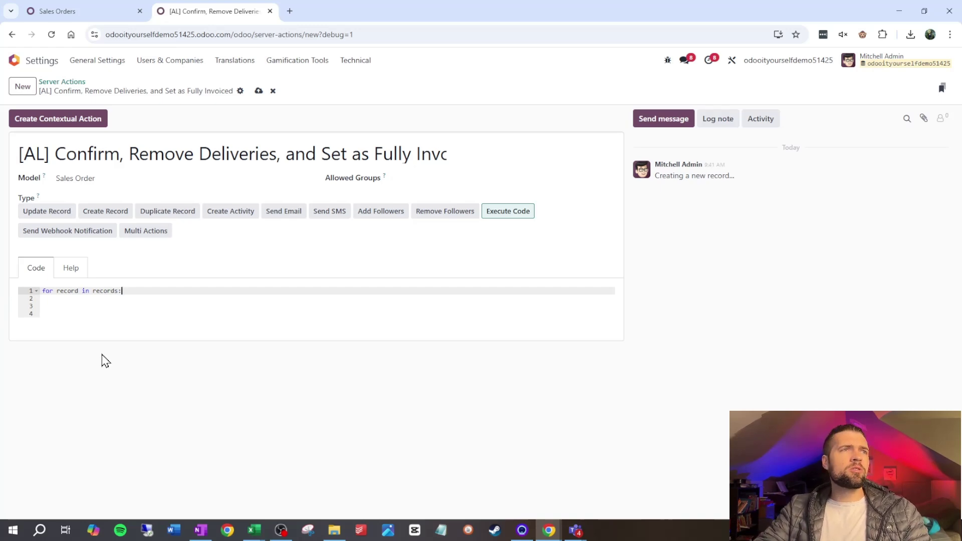
key("ctrl+plus")
key("ctrl+plus")
key("ctrl+plus")
scroll(351, 285, "down", 3)
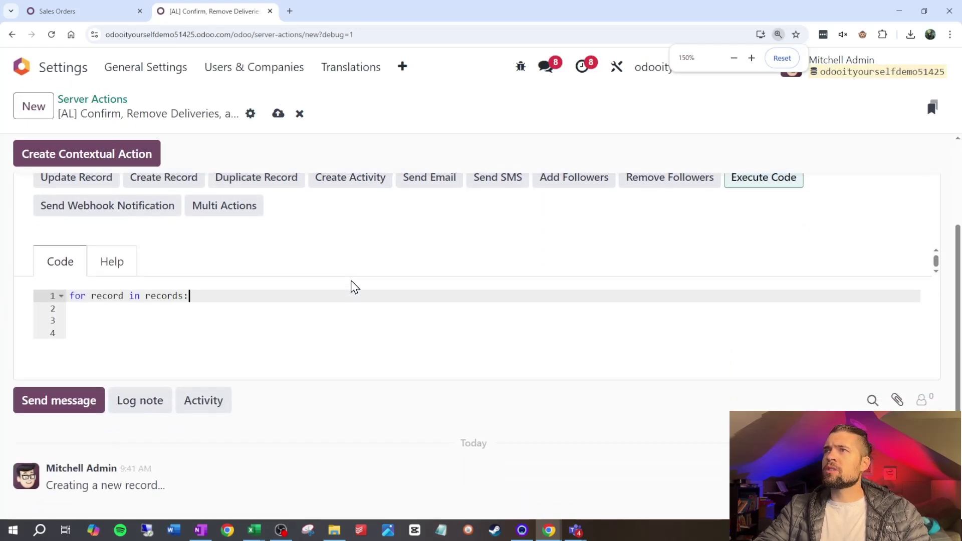
key("ctrl+plus")
scroll(281, 295, "down", 1)
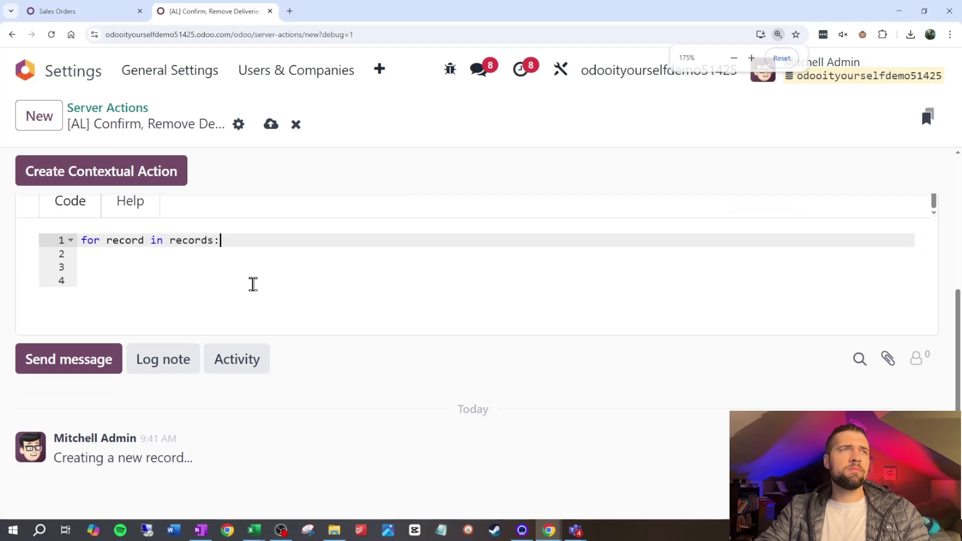
Inside the loop, add the comments "#Confirm Sales Order", "#Remove Deliveries" and "#Set as Fully Invoiced", separated by blank lines.
key("Return")
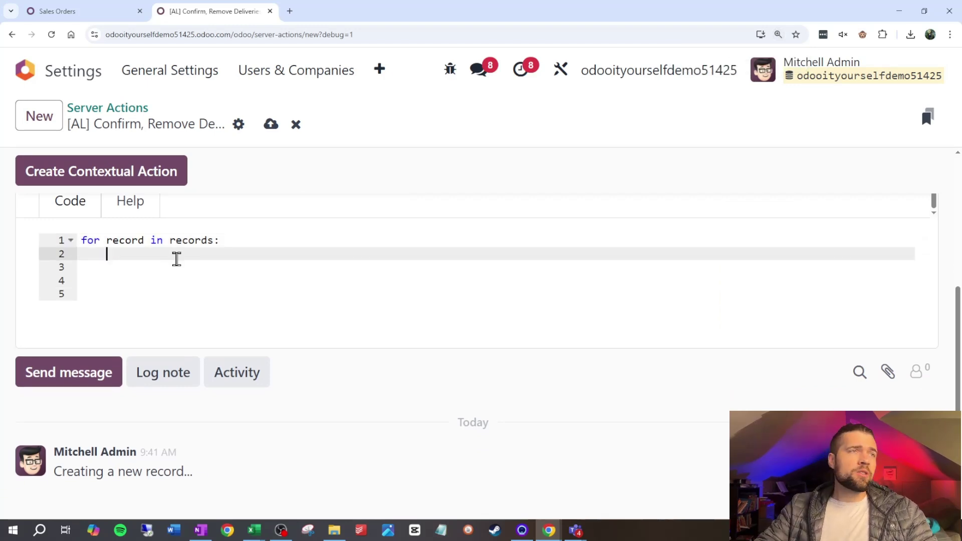
type("#")
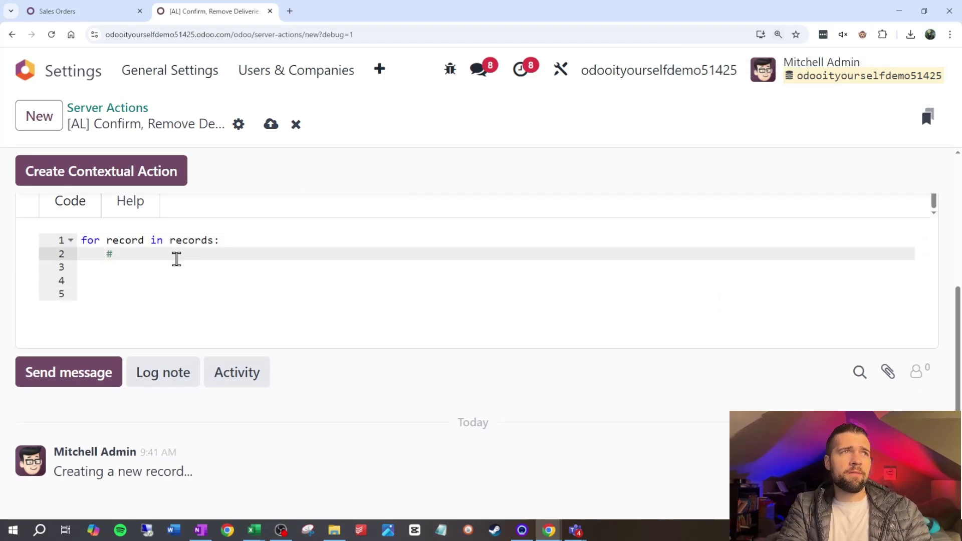
type("Conf")
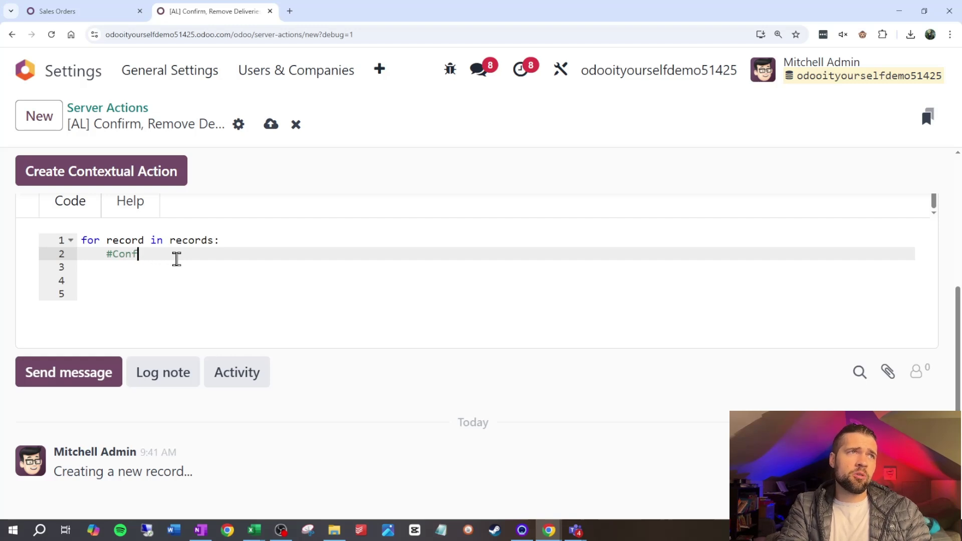
type("rim Sales ")
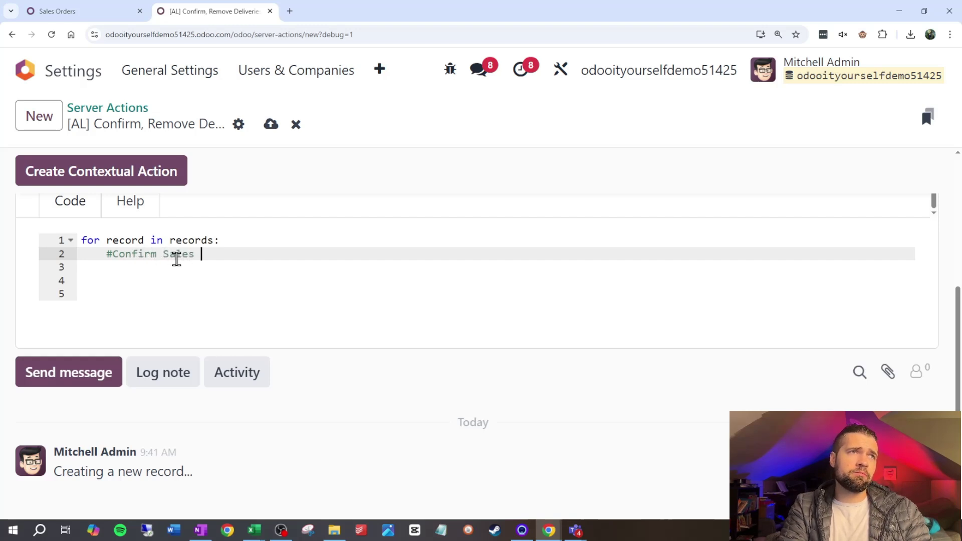
type("Order")
key("Return")
key("Return")
type("#")
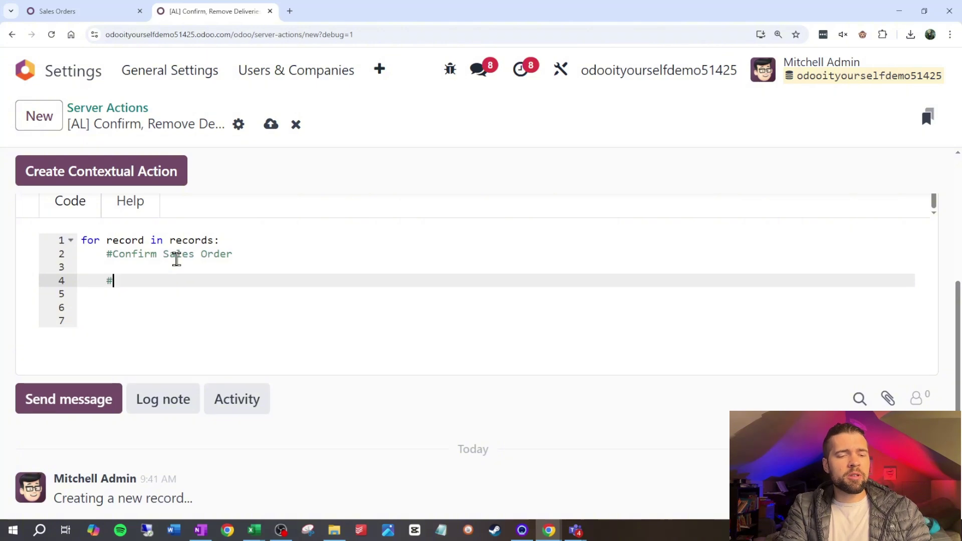
type("Remove D")
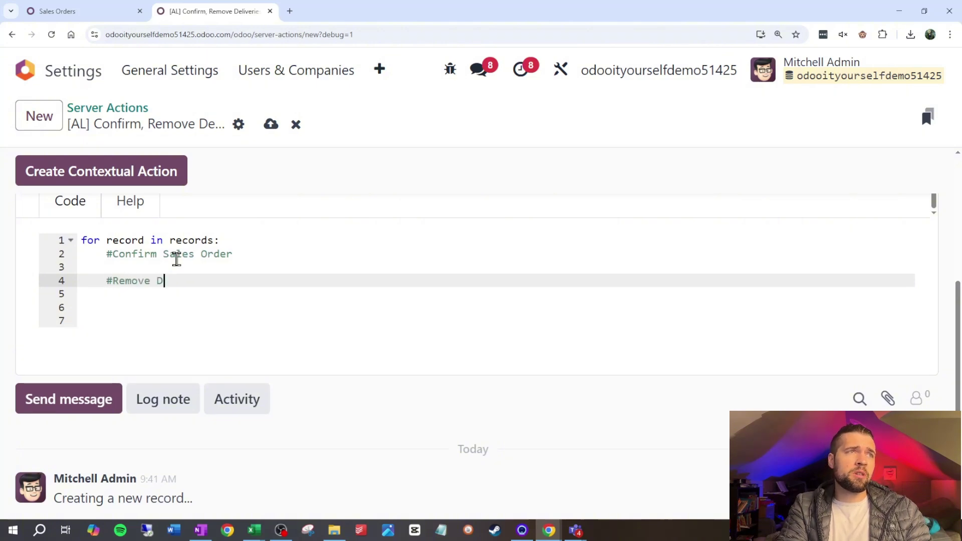
type("eliveries")
key("Return")
key("Return")
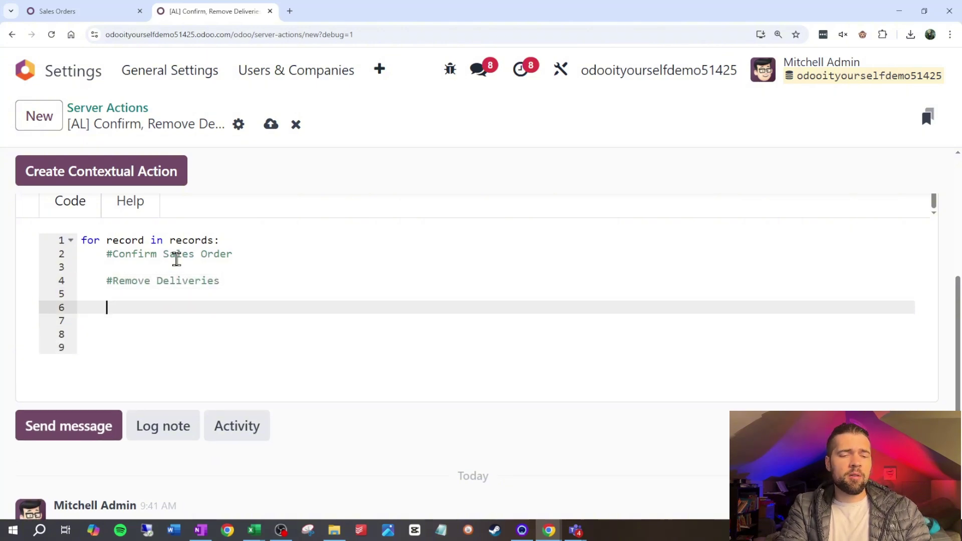
type("#Set as Fu")
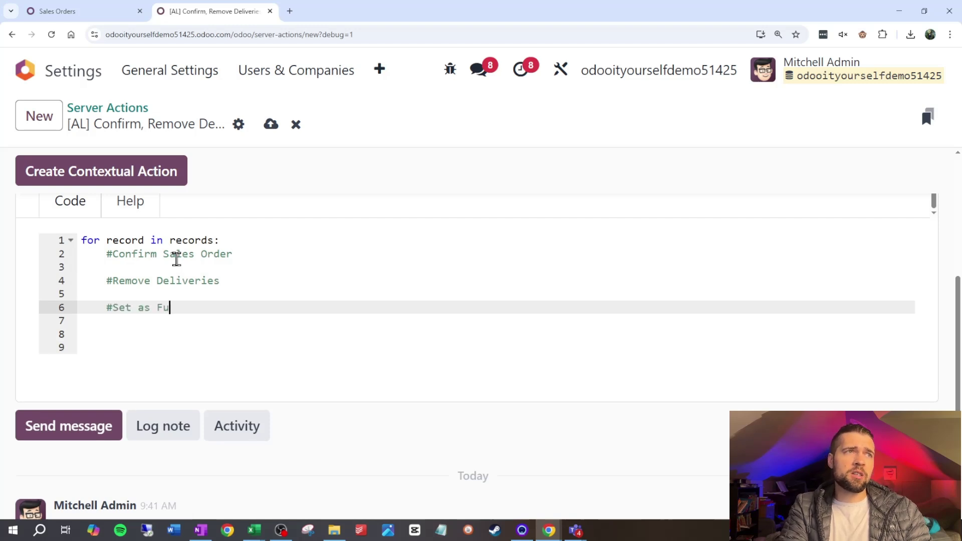
type("lly Invoiced")
key("Return")
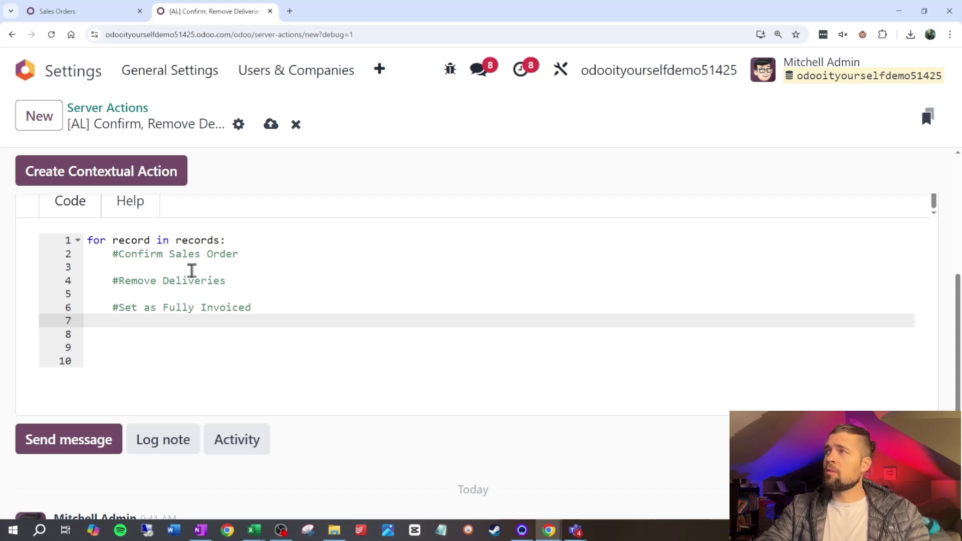
Open sales order S00025 Import Fun in the other browser tab and examine which method its Confirm action calls.
left_click(192, 267)
left_click(115, 16)
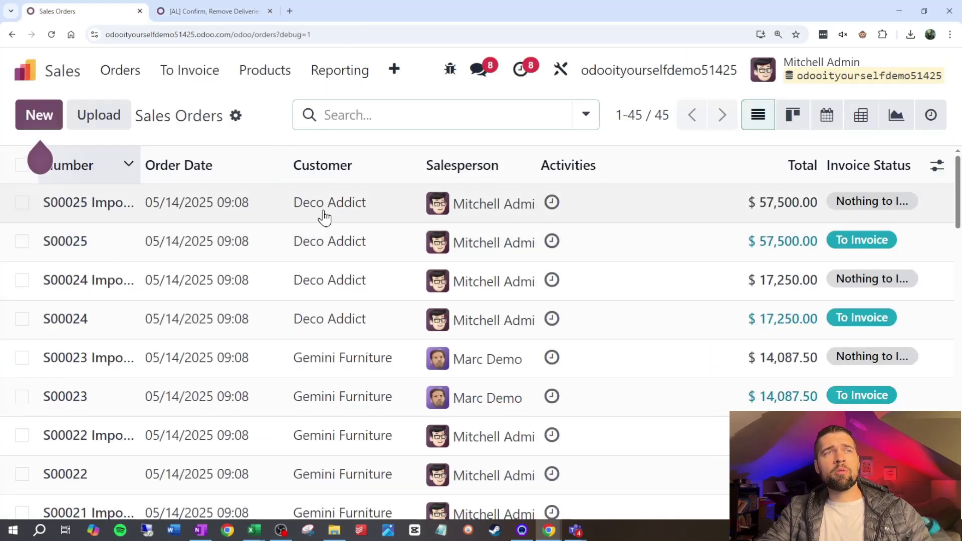
left_click(324, 217)
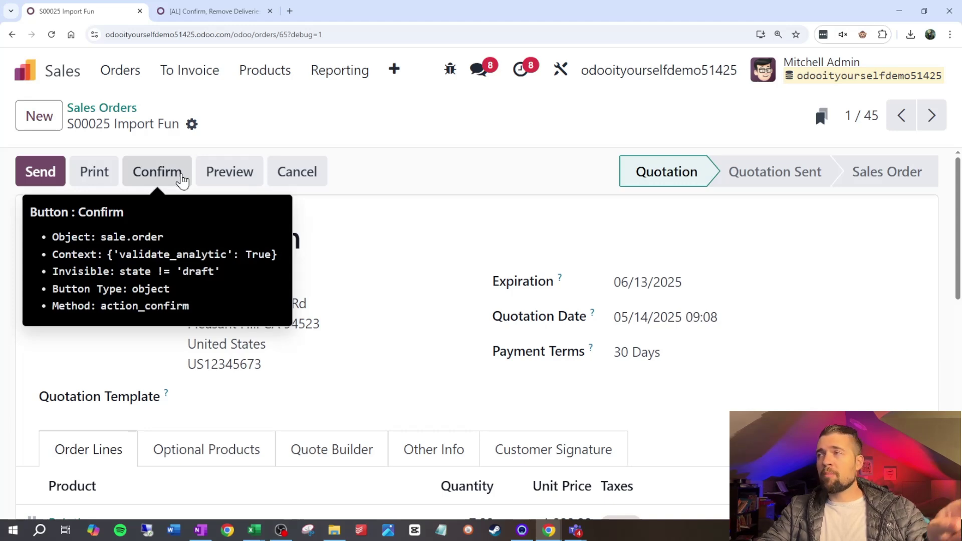
Return to the server action, dismiss the validation error, and add record.action_confirm() under the Confirm Sales Order comment.
left_click(243, 10)
left_click(77, 357)
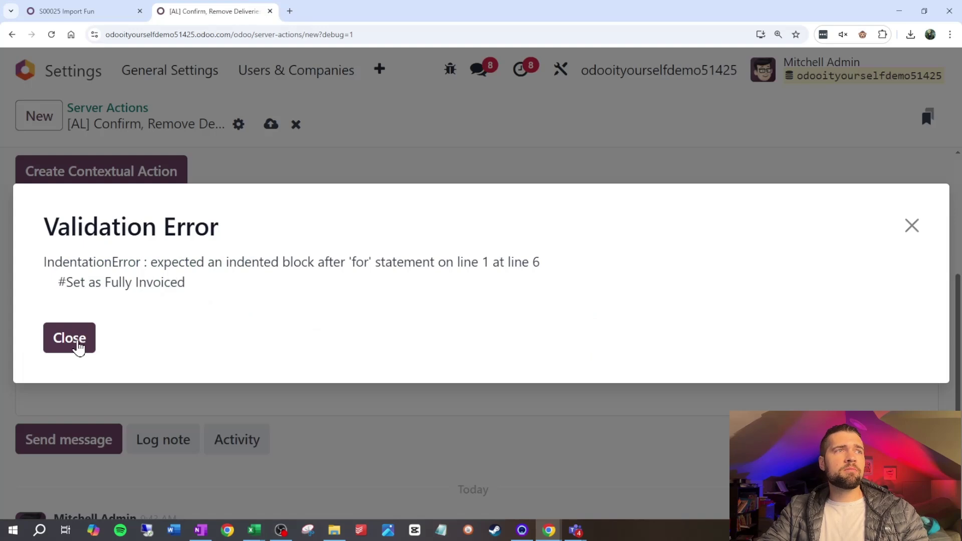
left_click(77, 345)
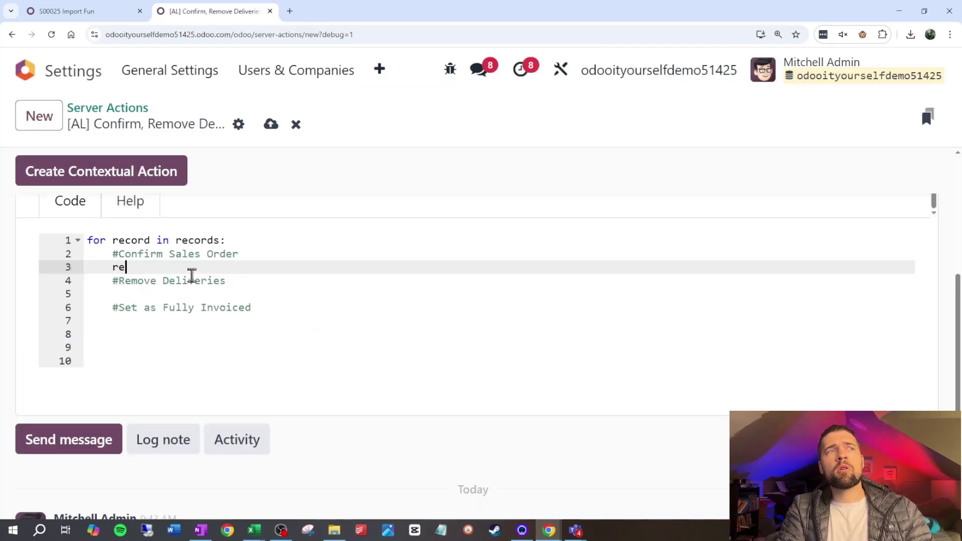
type("acti")
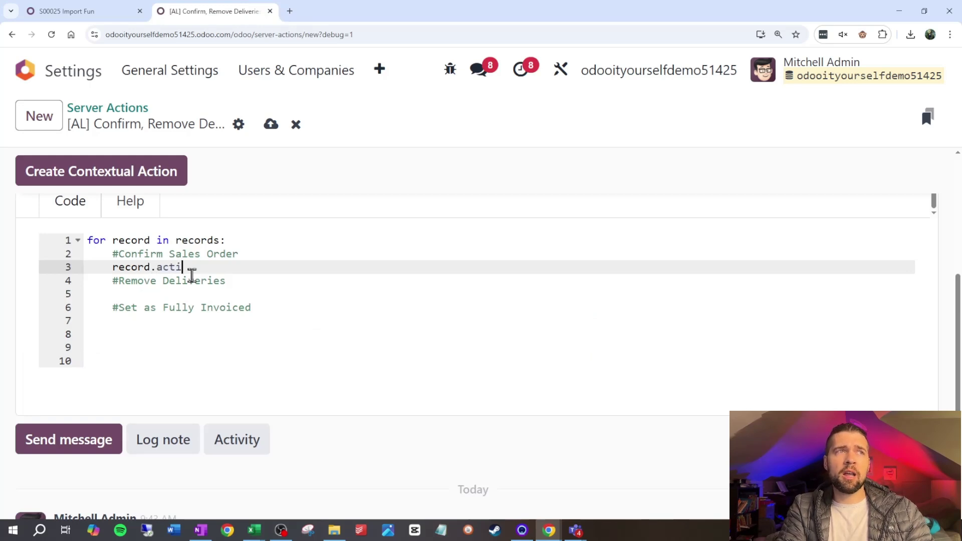
type("on_confi")
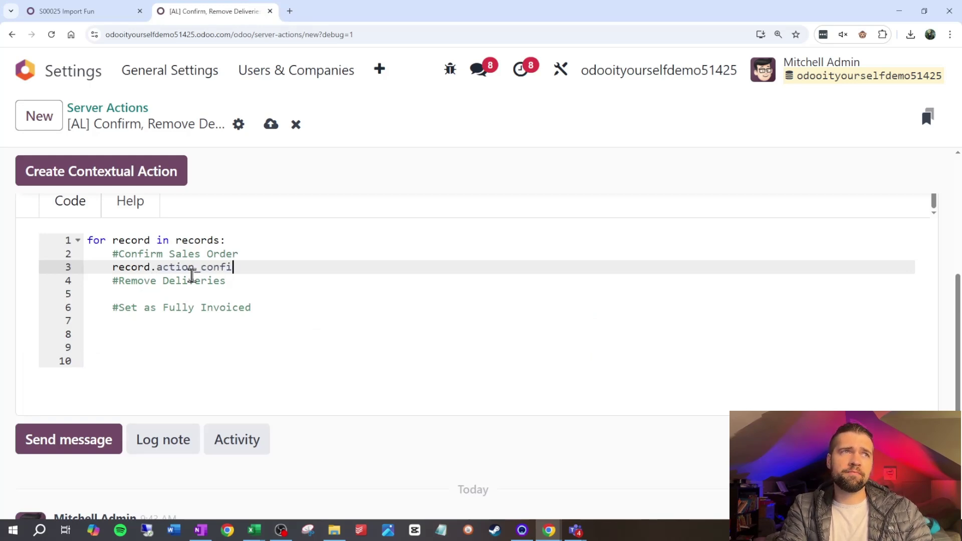
type("rm(")
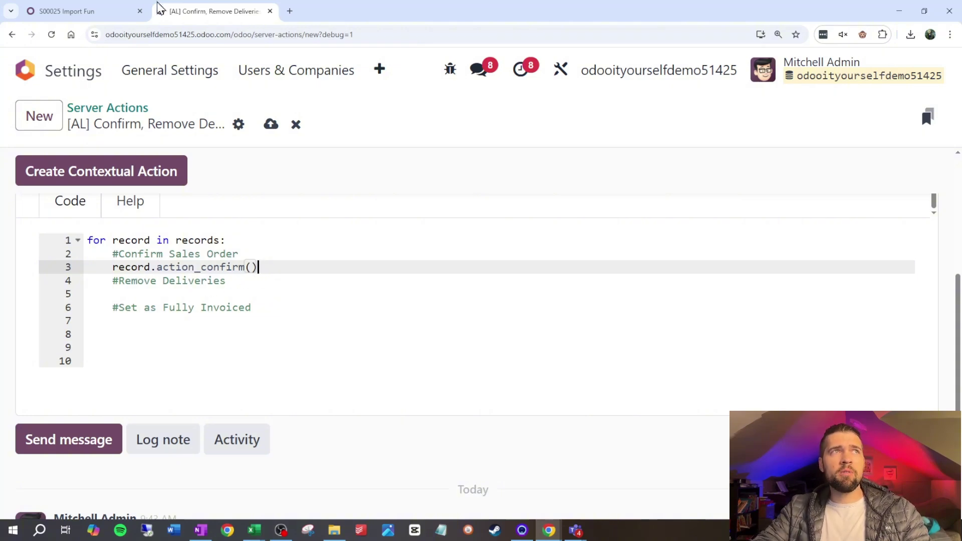
Recheck the confirmation method on S00025 Import Fun, then return to the server action and accept the pricing plan change.
left_click(125, 11)
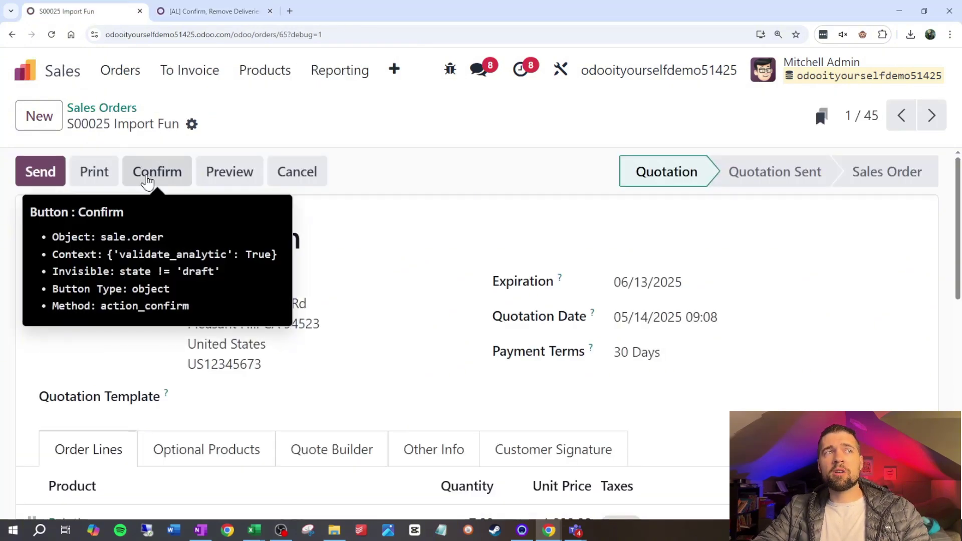
left_click(205, 11)
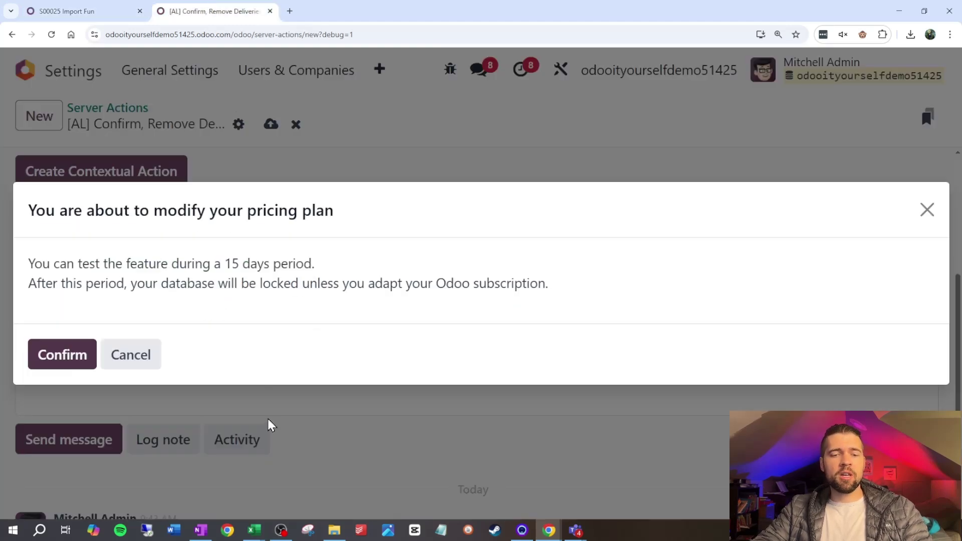
left_click(94, 360)
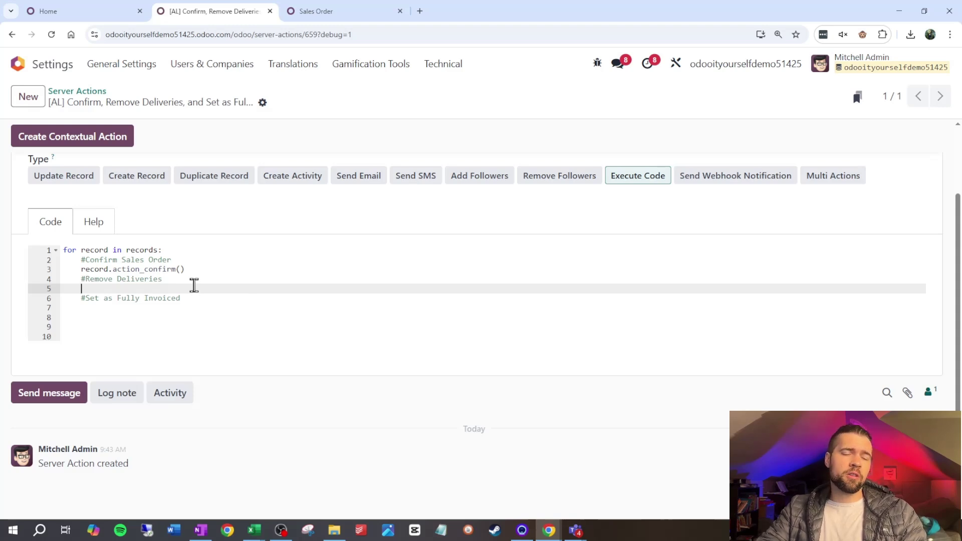
Under the Remove Deliveries comment, loop through record.picking_ids with SQL deletes from stock_move_line, stock_move and stock_picking, leaving no blank line before the following comment.
type("for")
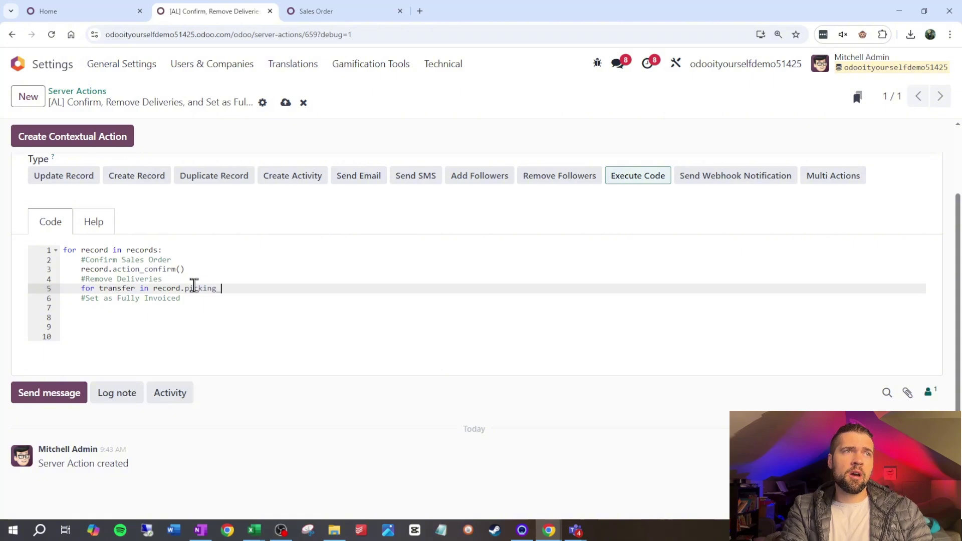
type("transfer in record.picking_ids:")
key("Return")
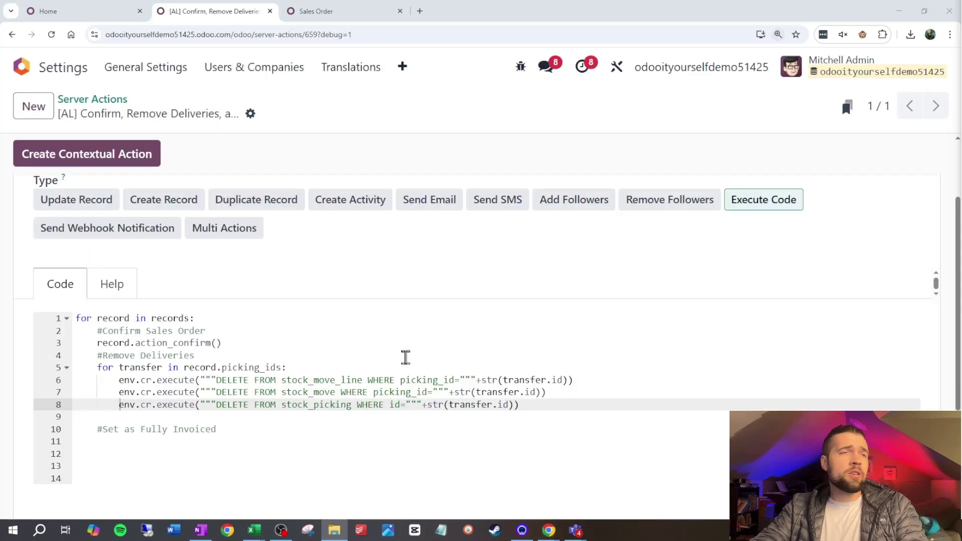
scroll(404, 358, "down", 1)
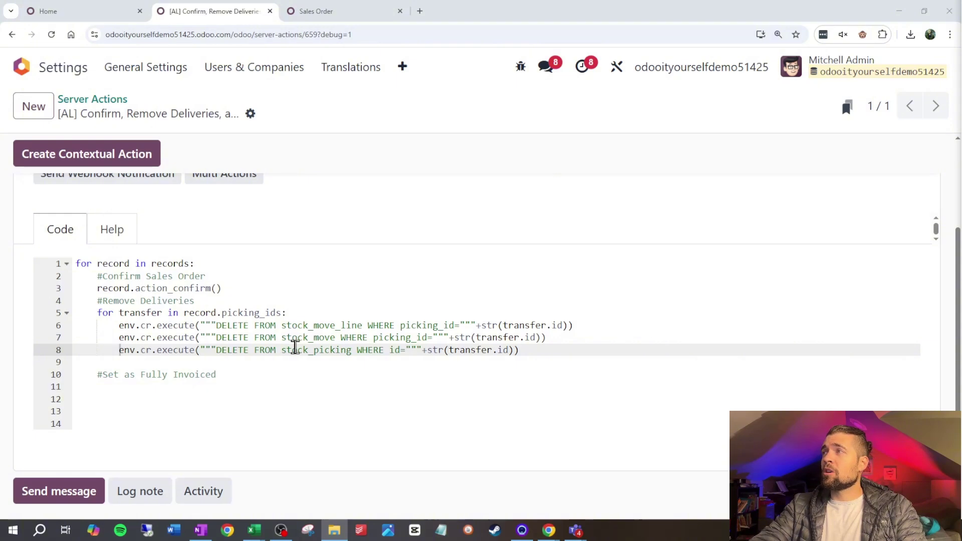
left_click(80, 376)
key("BackSpace")
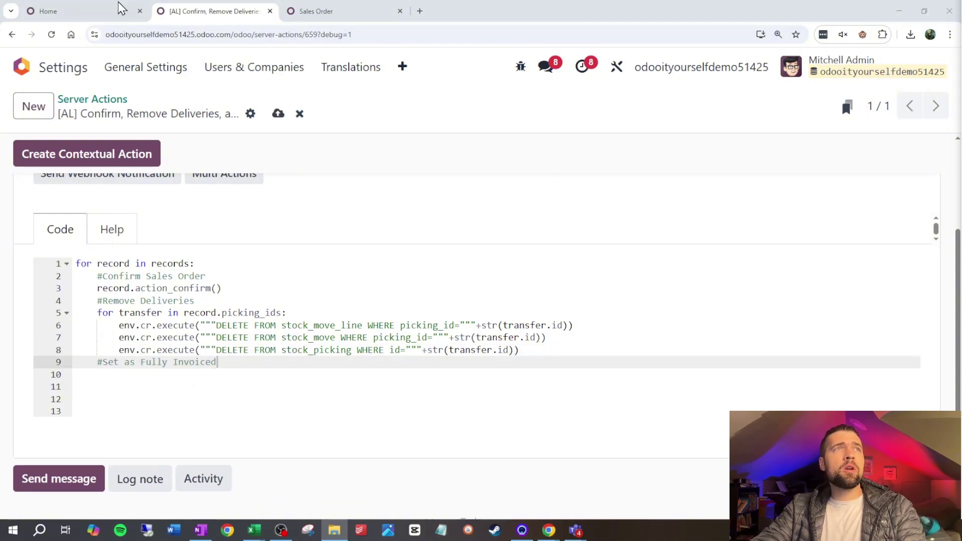
Open order S00025 from Orders to Invoice in Sales and examine its lines' ordered, delivered and invoiced quantities.
left_click(98, 8)
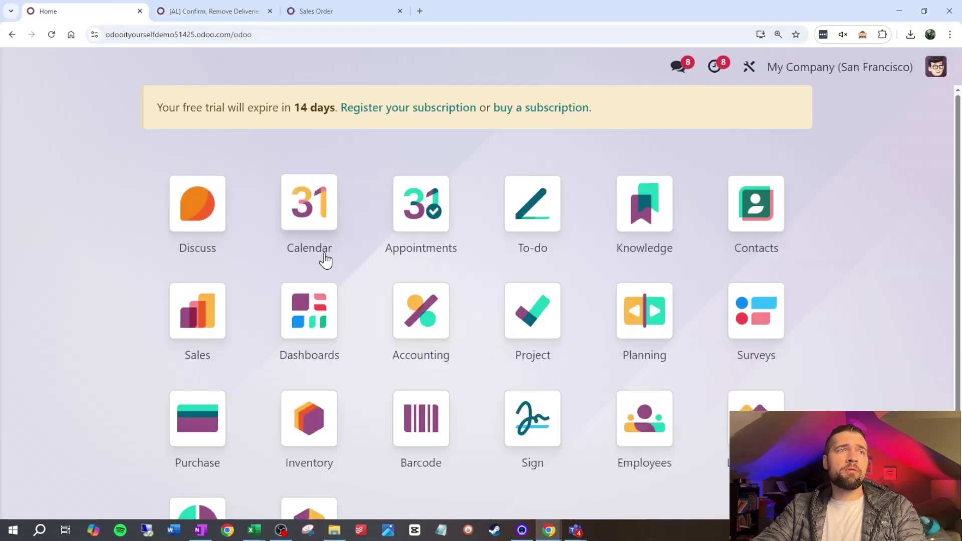
left_click(213, 316)
left_click(147, 76)
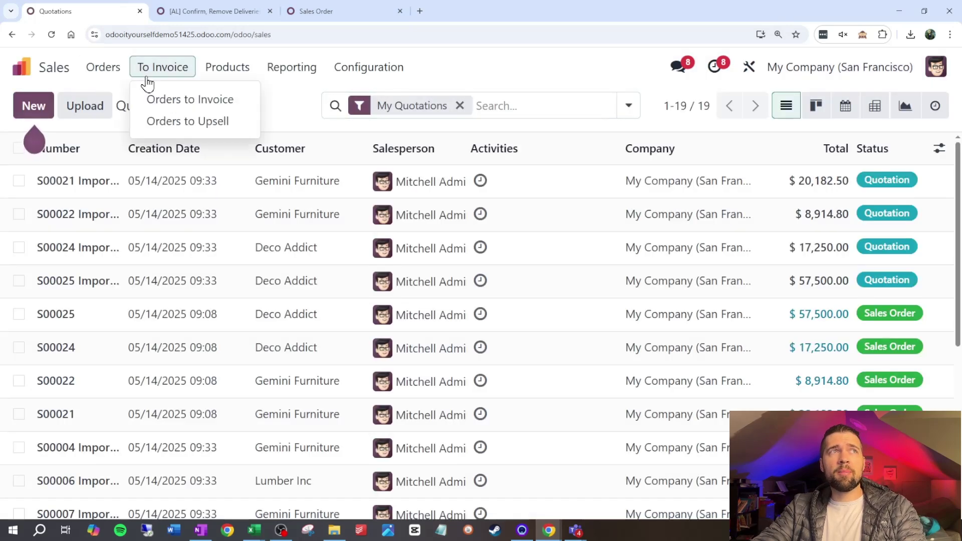
left_click(173, 98)
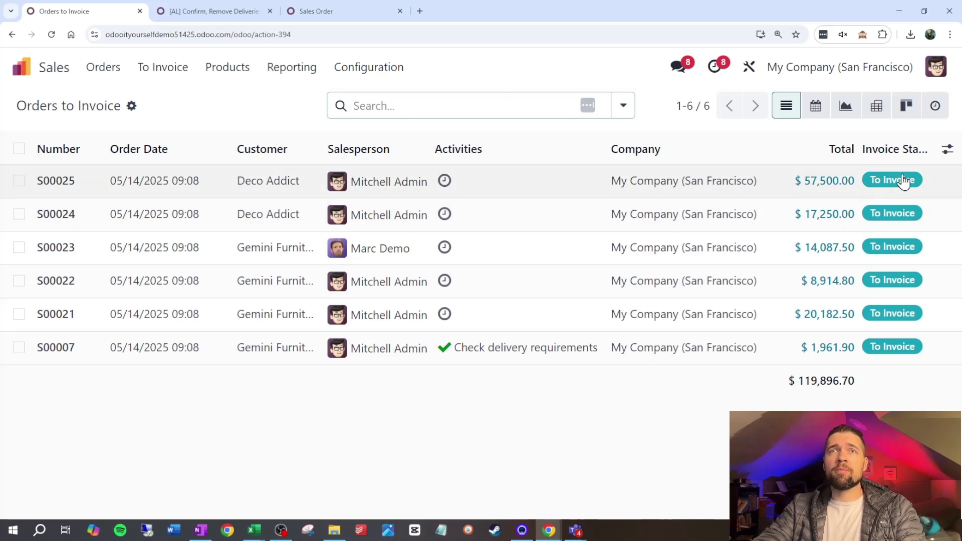
left_click(351, 181)
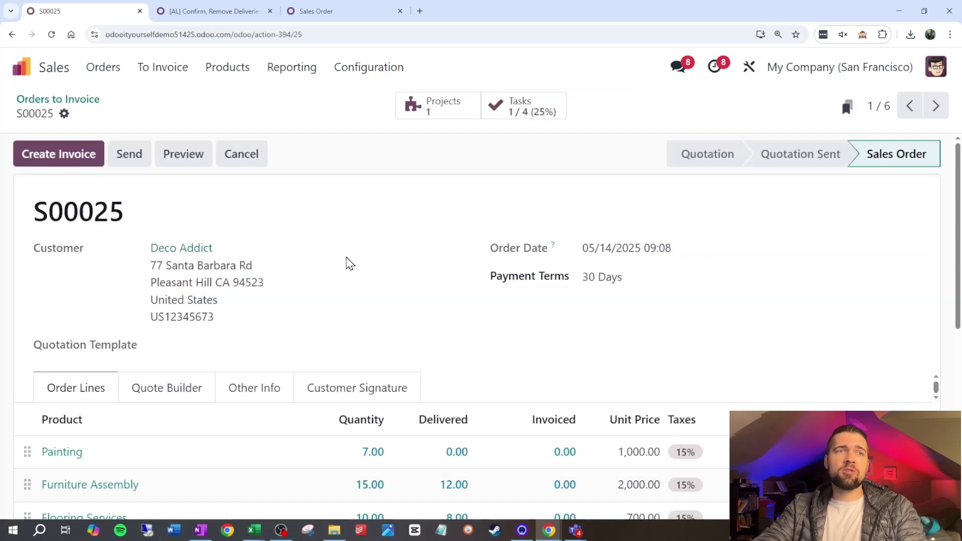
scroll(715, 369, "down", 3)
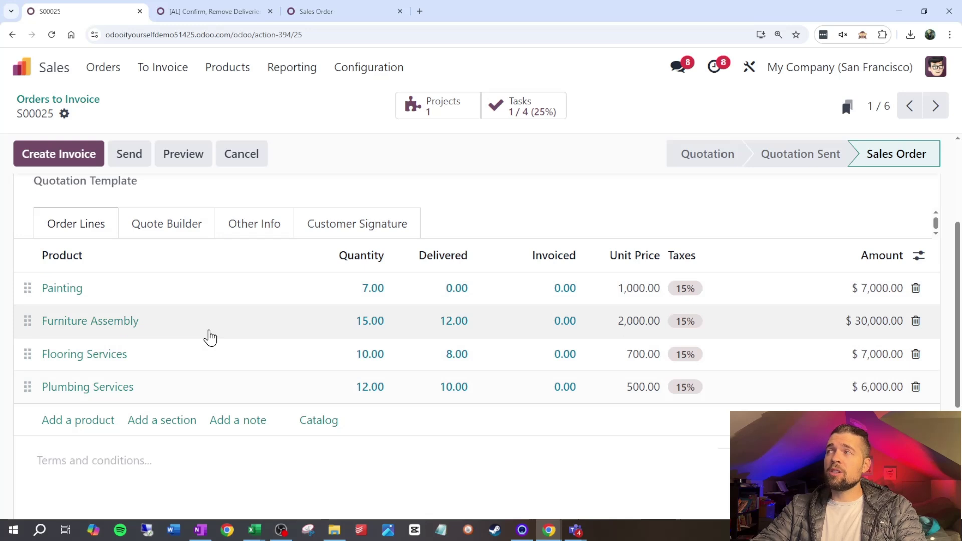
Under the Set as Fully Invoiced comment, loop through record.order_line setting lne['qty_to_invoice']=0, then return to order S00025.
key("ctrl+Tab")
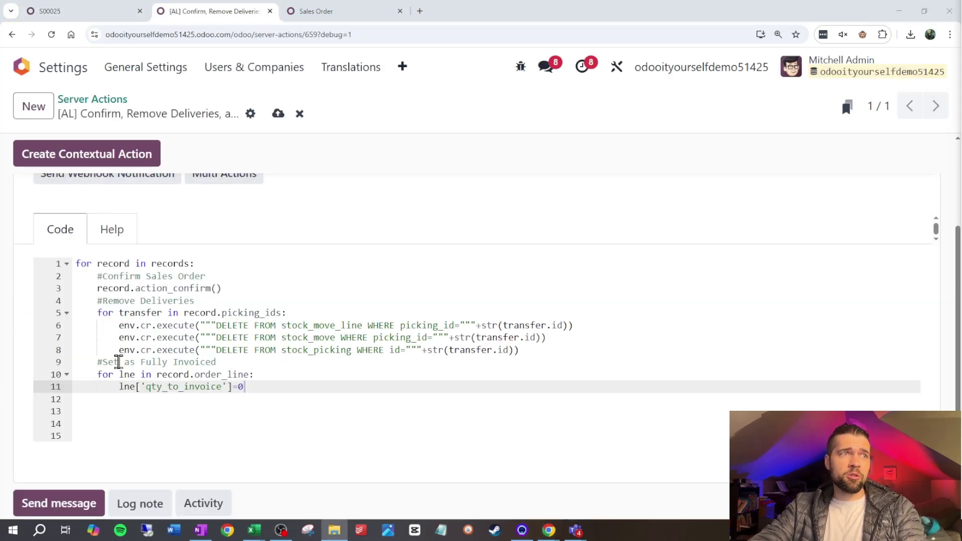
left_click(75, 10)
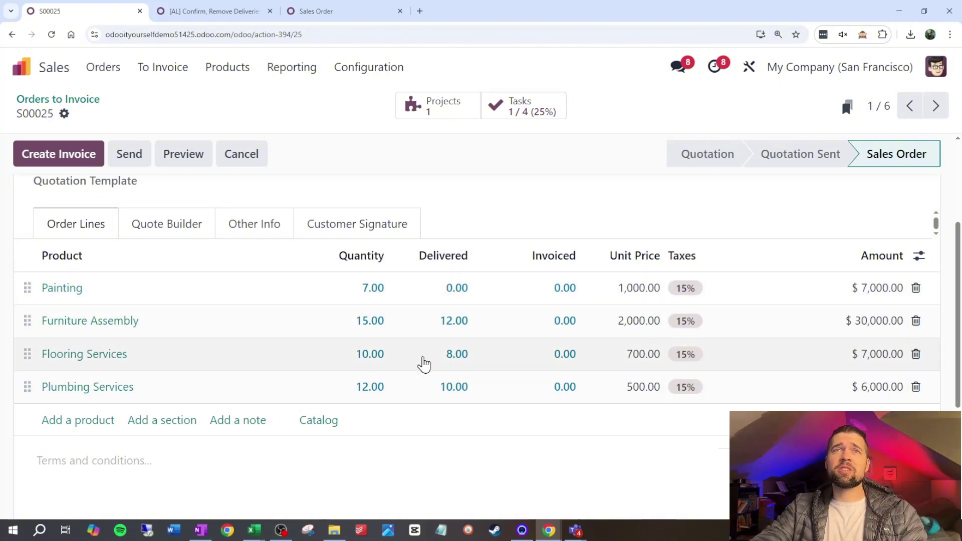
scroll(425, 365, "up", 3)
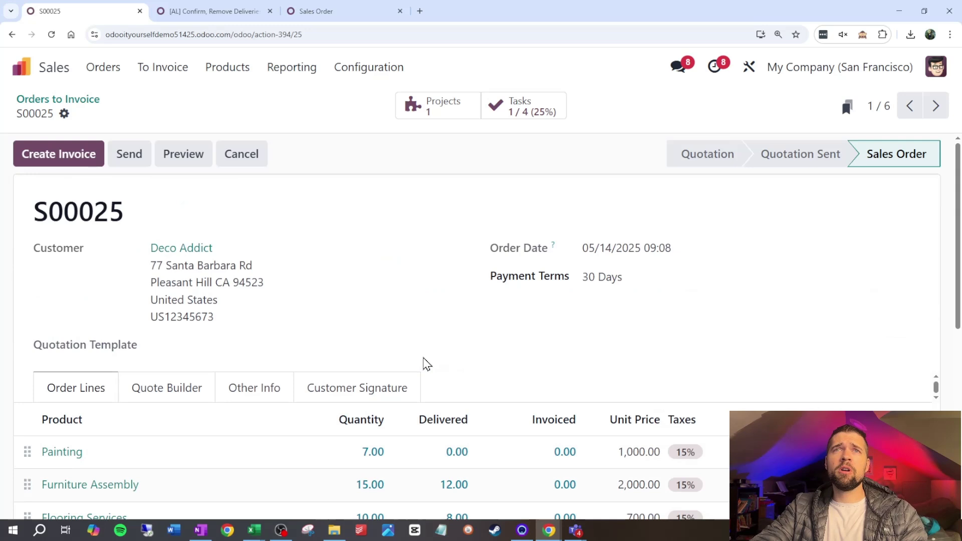
Return to the [AL] Confirm, Remove Deliveries, and Set as Fully Invoiced server action and create its contextual action.
left_click(245, 11)
scroll(300, 190, "up", 3)
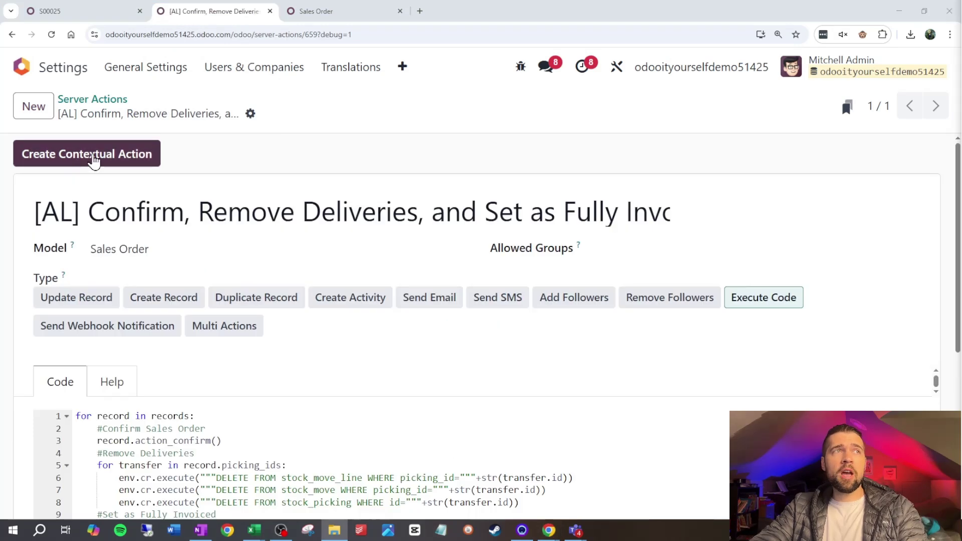
left_click(93, 160)
In the Sales app's orders list, search orders for "import fun" and remove the Sales Orders filter.
left_click(66, 9)
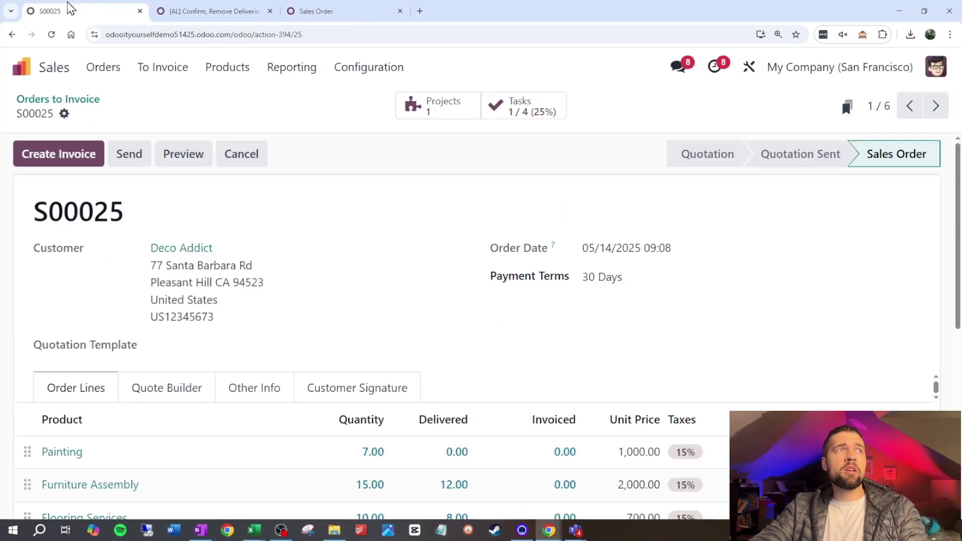
left_click(70, 100)
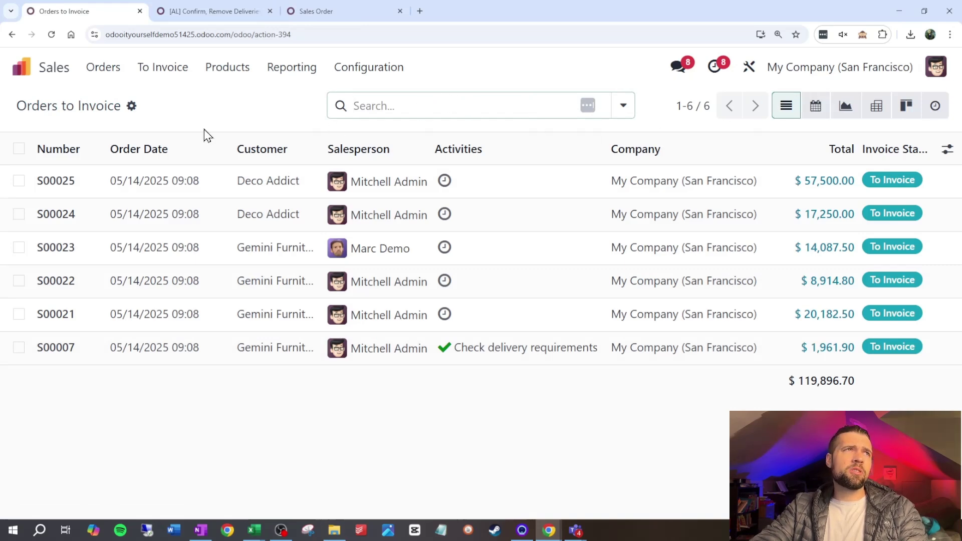
left_click(104, 67)
left_click(114, 121)
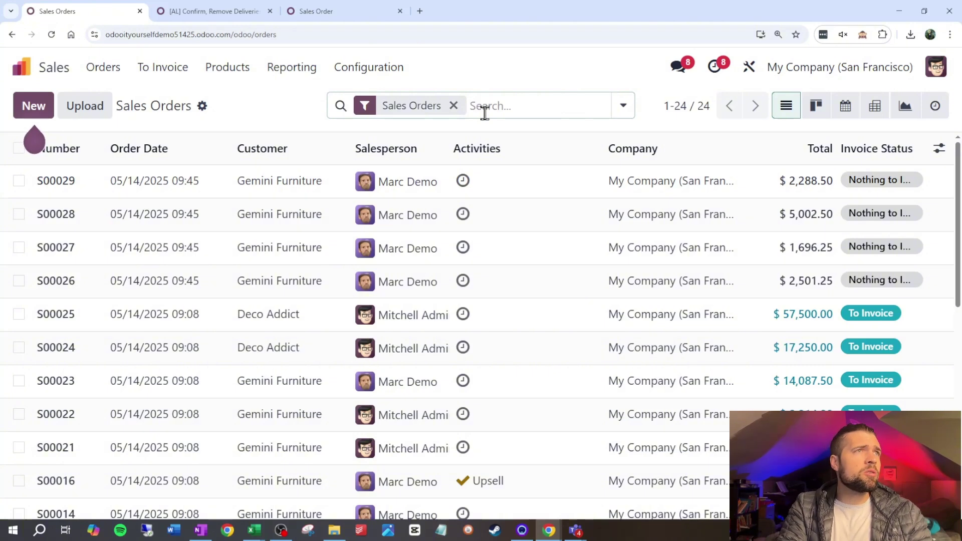
type("import fun")
key("Return")
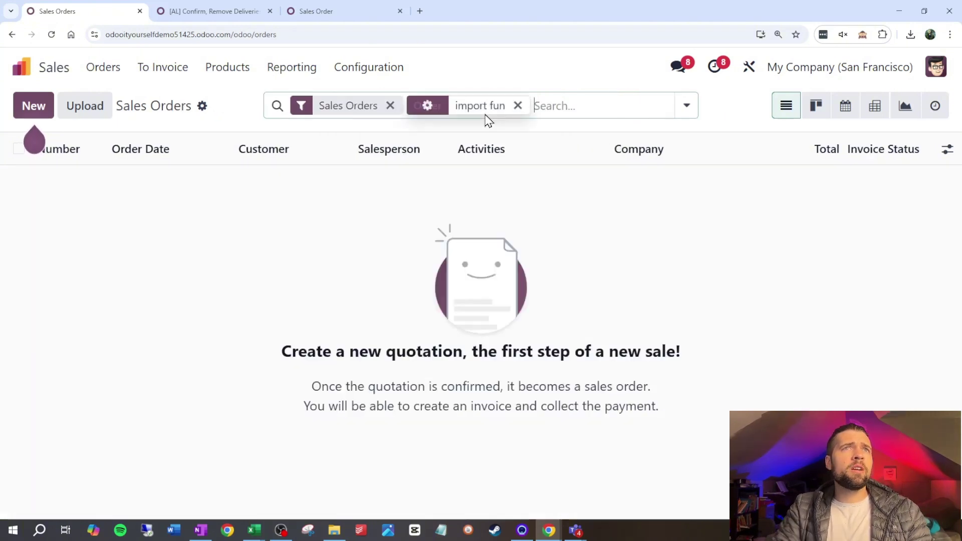
left_click(390, 105)
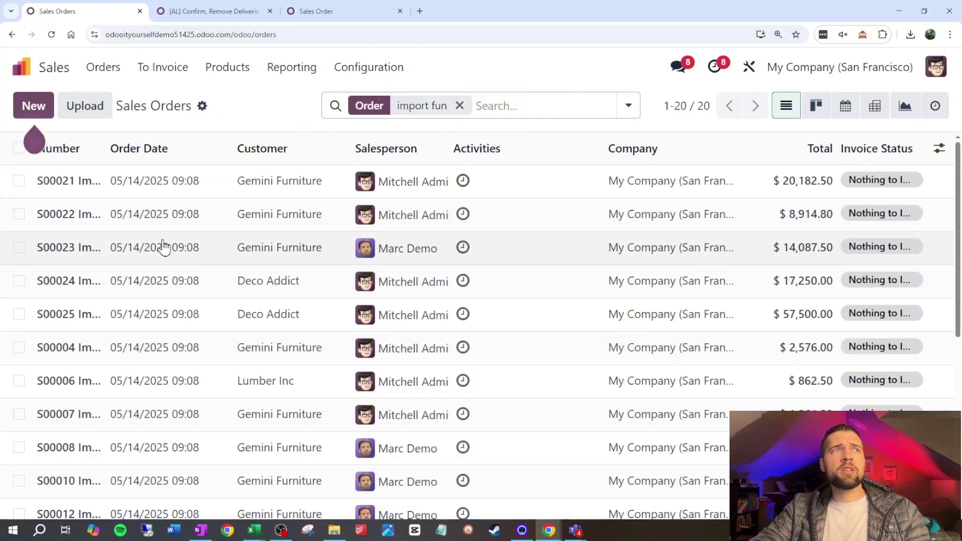
scroll(183, 161, "down", 6)
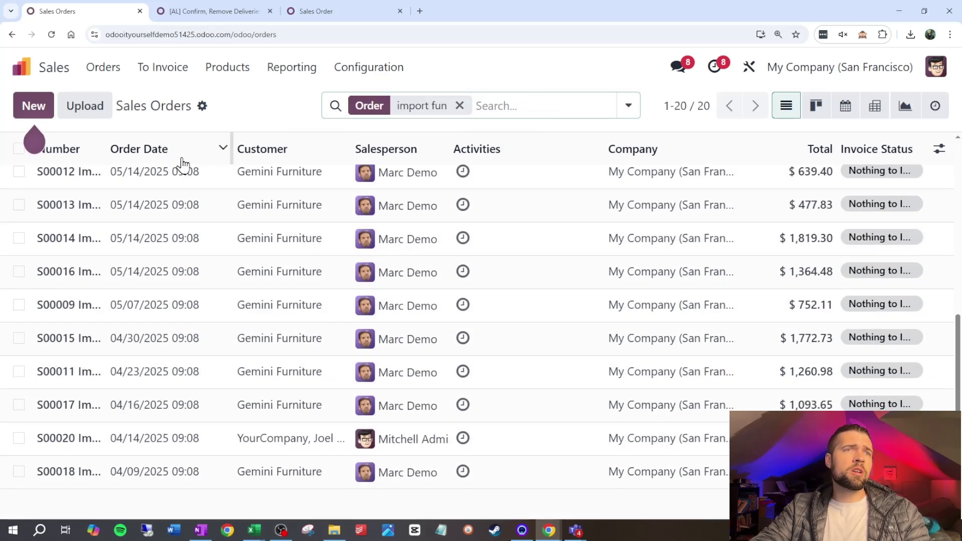
scroll(183, 161, "up", 6)
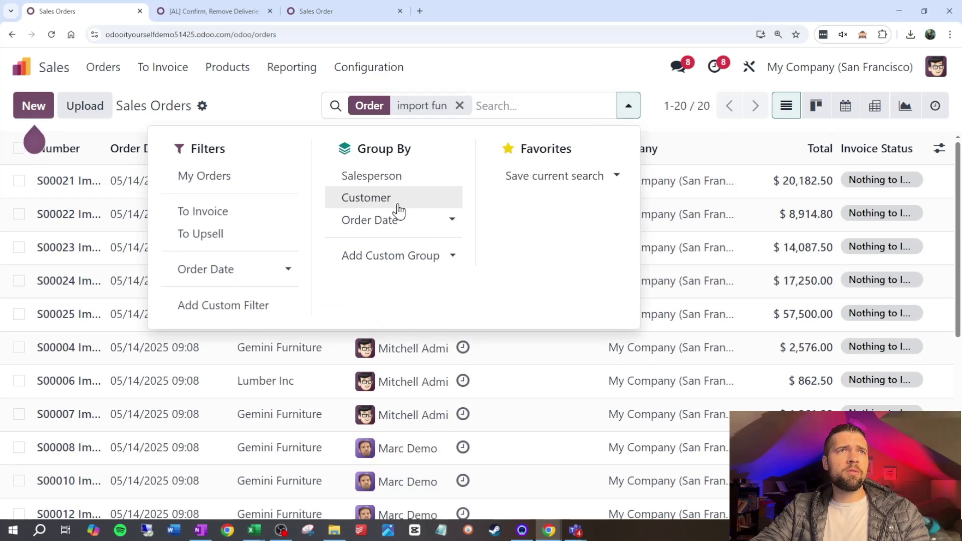
Group the import fun orders by Status and expand the Quotation group to check them.
left_click(397, 256)
left_click(397, 256)
left_click(396, 256)
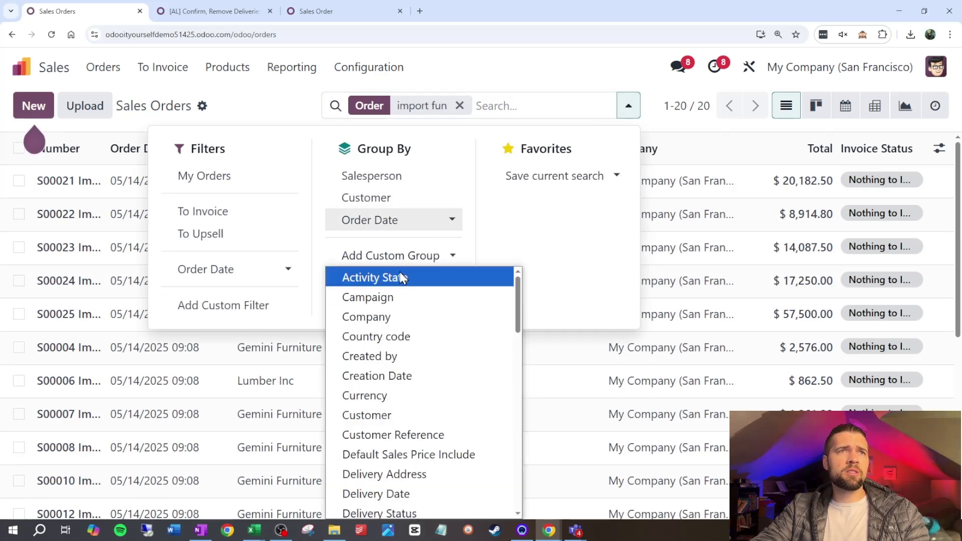
scroll(400, 326, "down", 15)
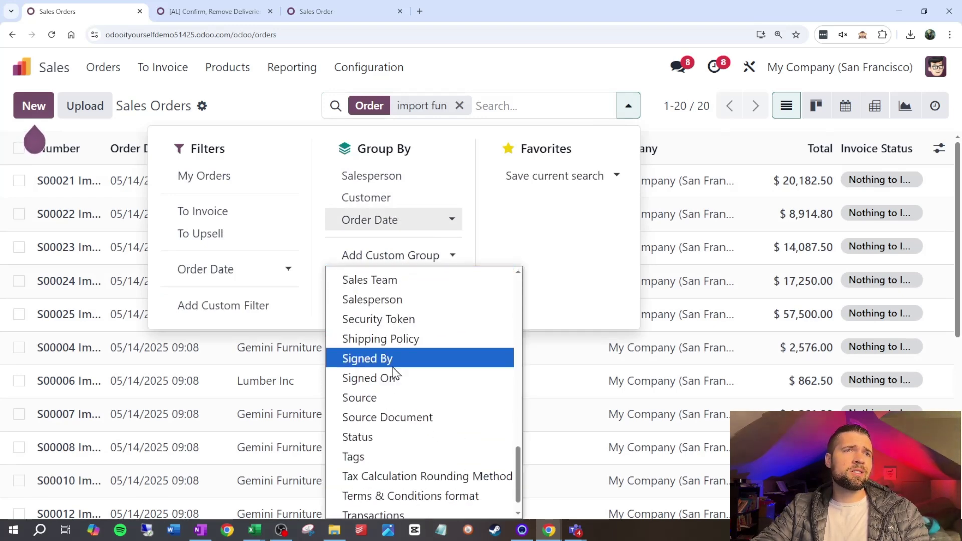
left_click(412, 440)
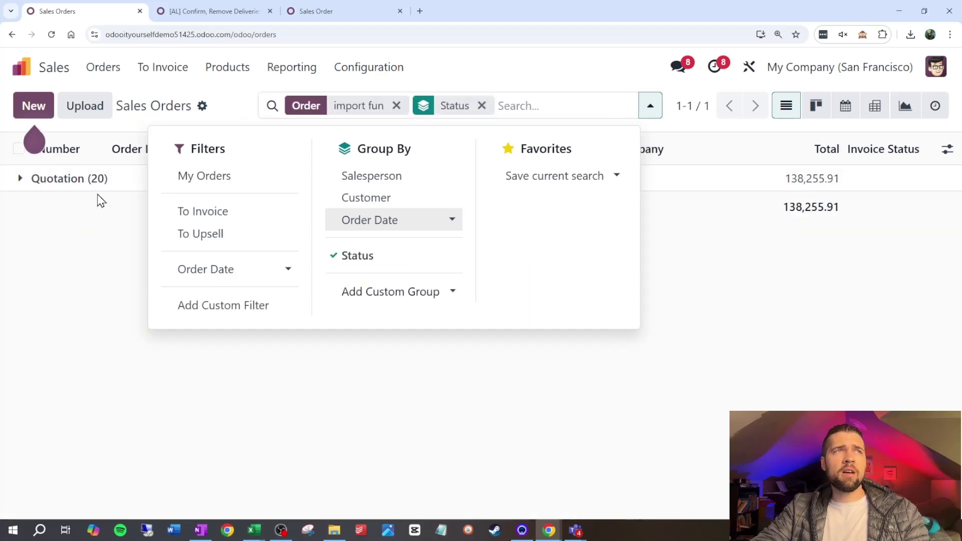
left_click(301, 376)
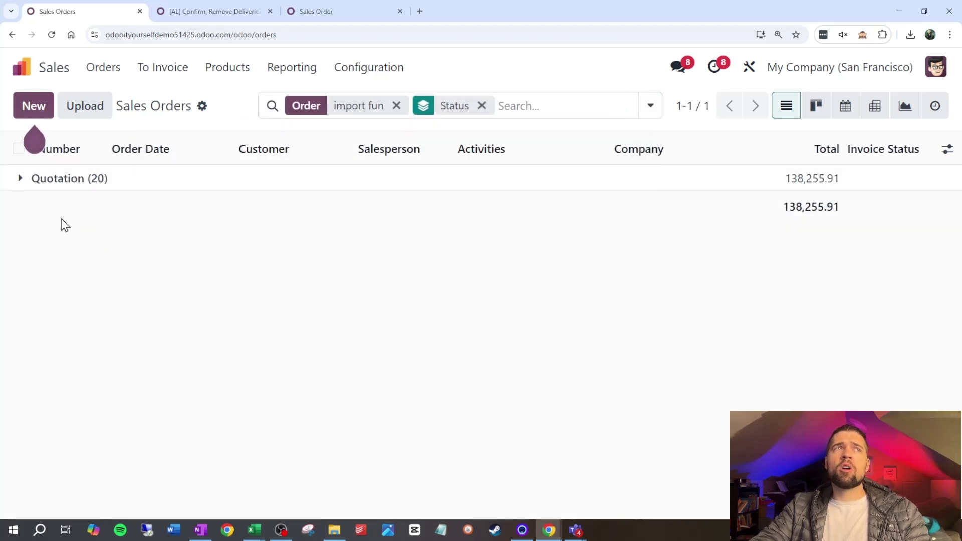
left_click(69, 179)
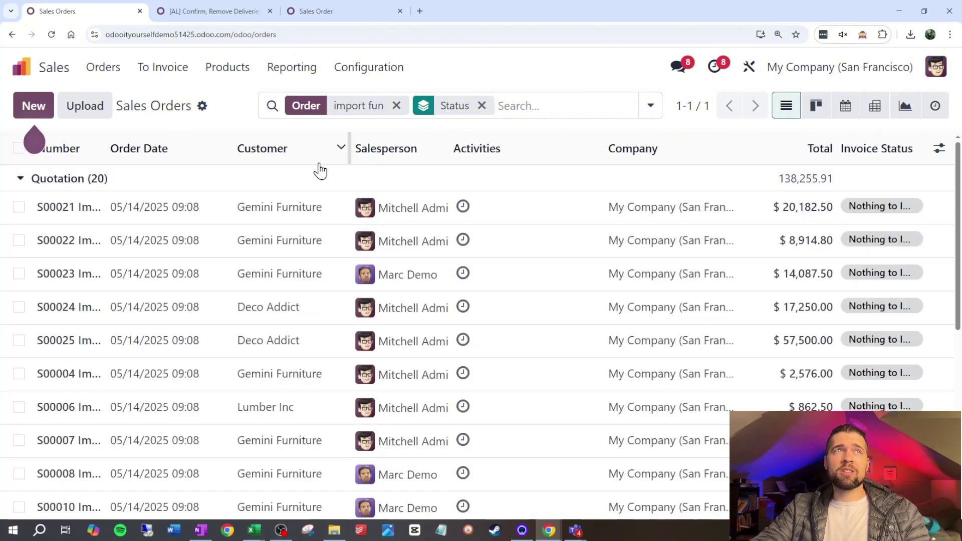
Remove the Status grouping, select all import fun orders and run [AL] Confirm, Remove Deliveries, and Set as Fully Invoiced on them.
left_click(482, 106)
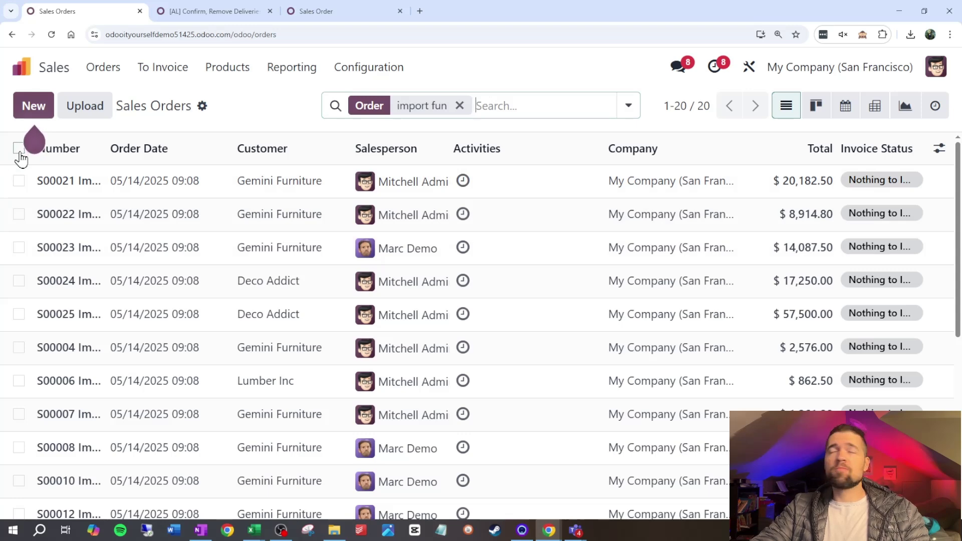
left_click(19, 148)
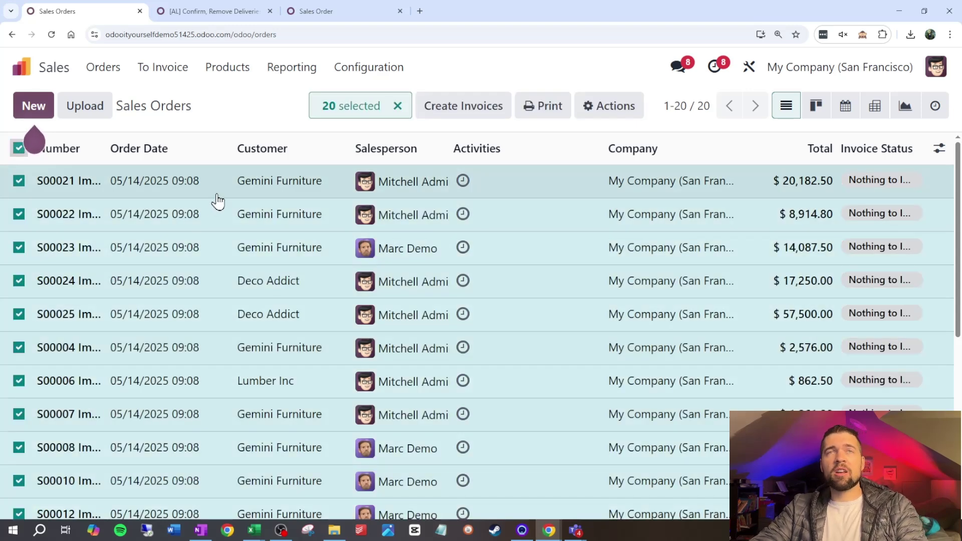
left_click(608, 105)
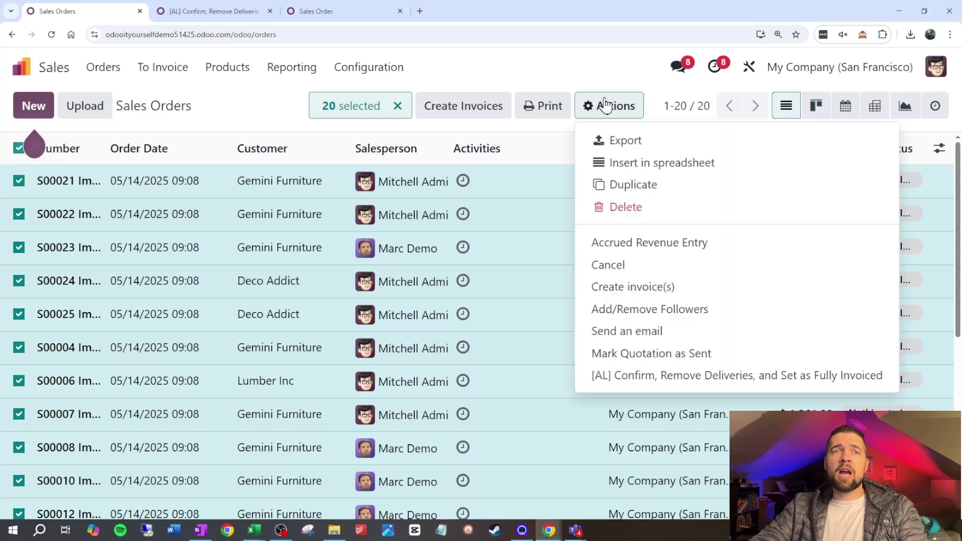
left_click(625, 385)
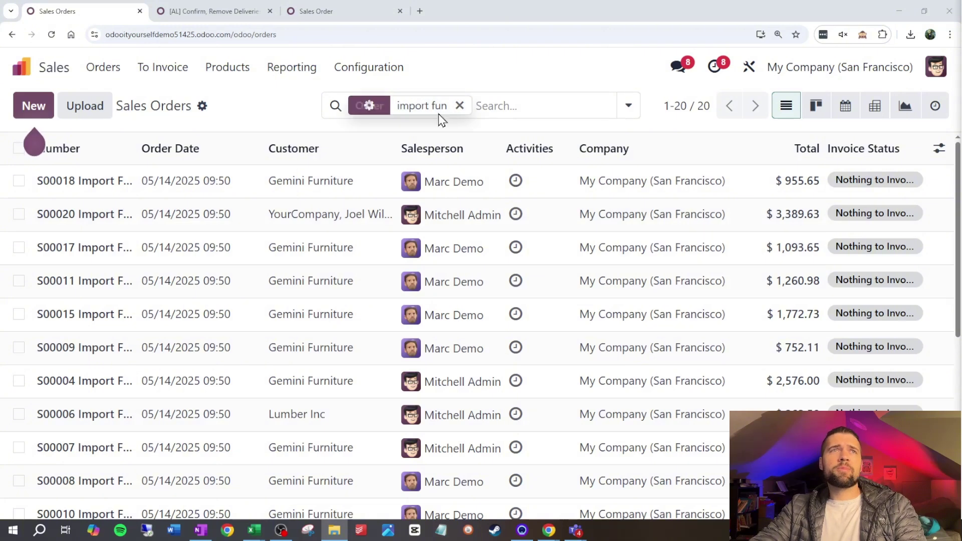
Check the processed import fun orders grouped by Status, then clear that grouping.
left_click(628, 105)
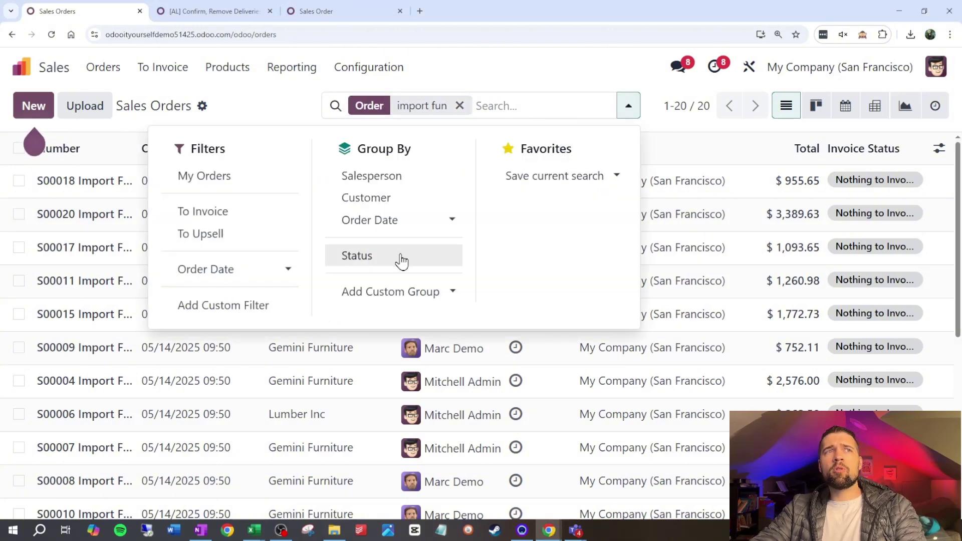
left_click(401, 258)
left_click(132, 403)
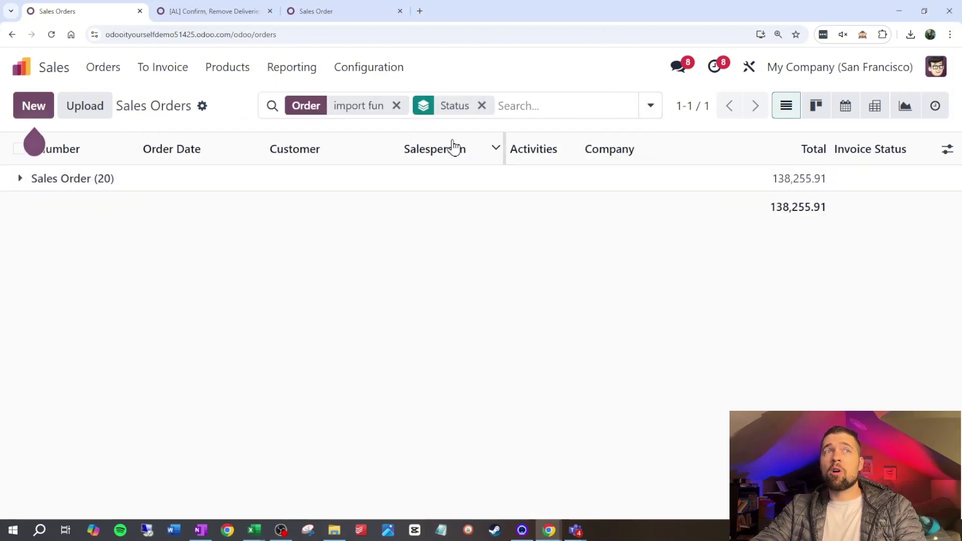
left_click(482, 106)
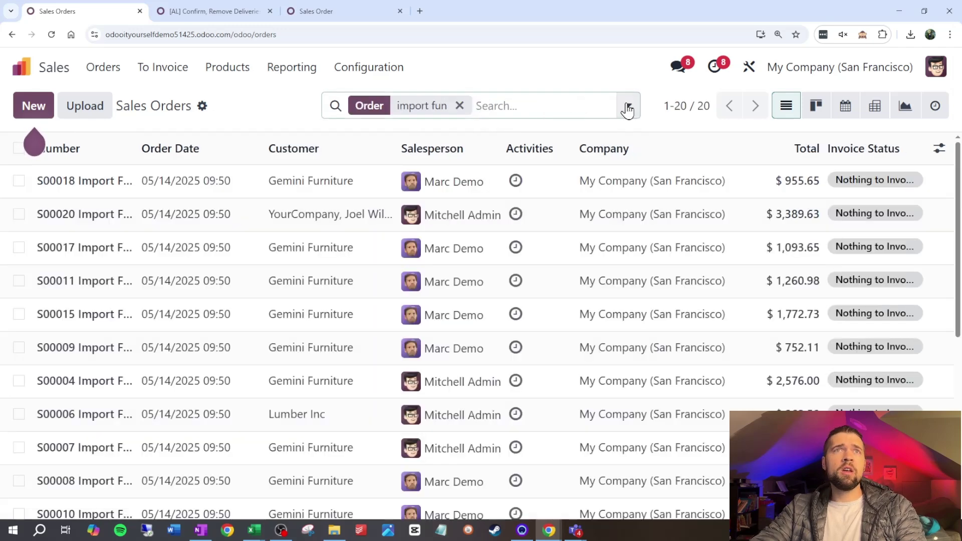
Check the import fun orders grouped by Invoice Status, then clear that grouping.
left_click(628, 105)
left_click(401, 301)
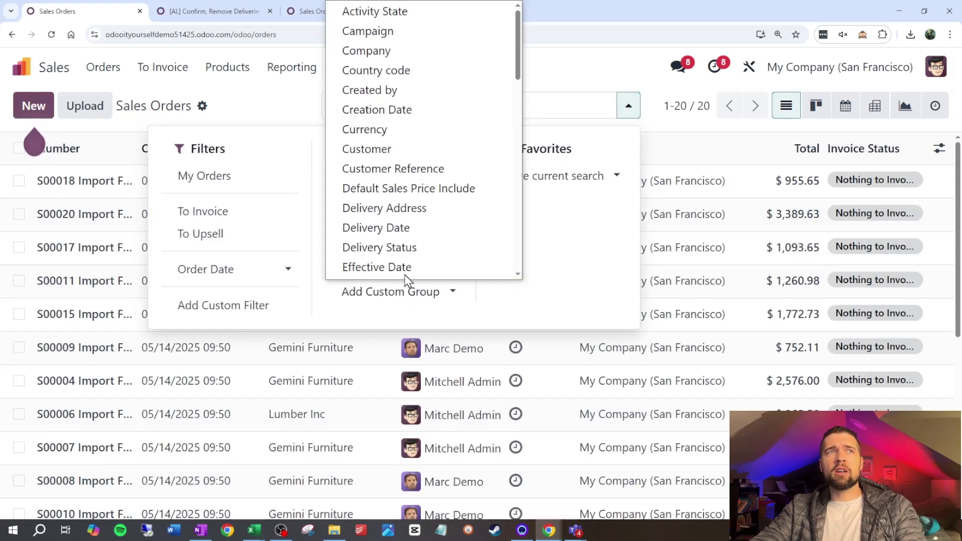
scroll(420, 220, "down", 15)
scroll(421, 223, "up", 4)
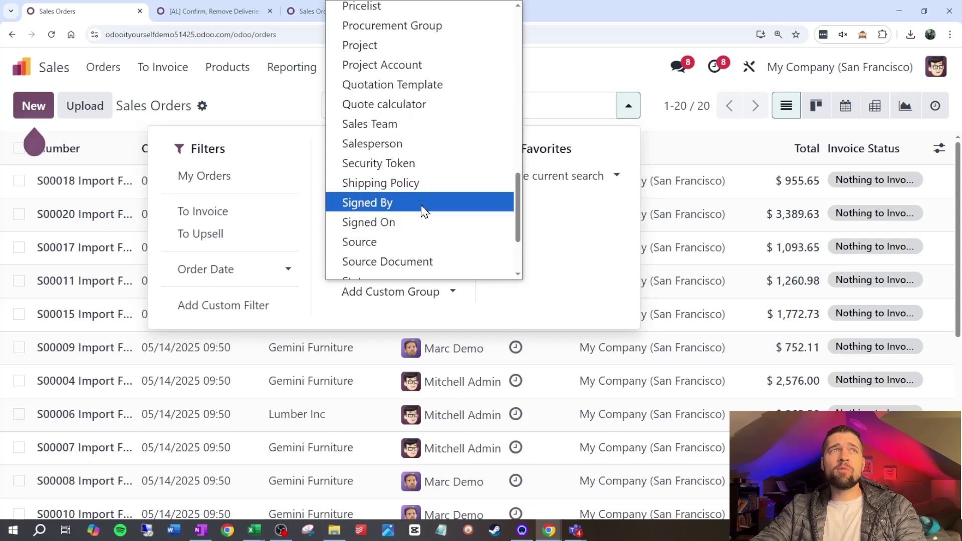
scroll(424, 210, "up", 4)
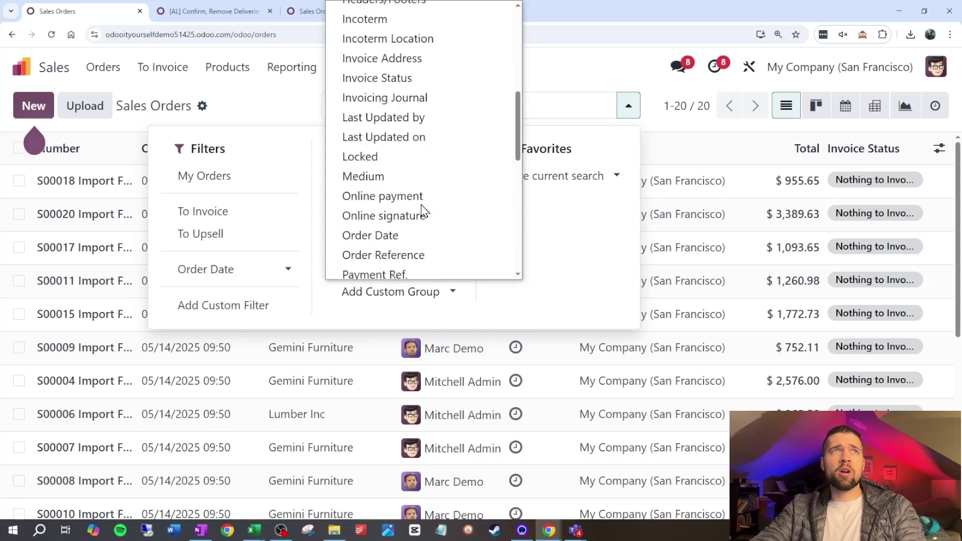
left_click(421, 83)
left_click(84, 261)
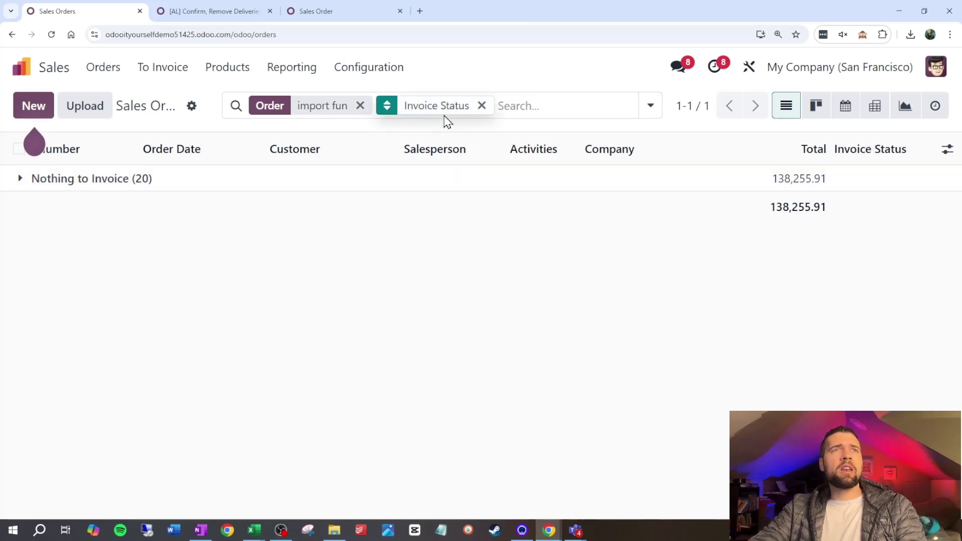
left_click(481, 106)
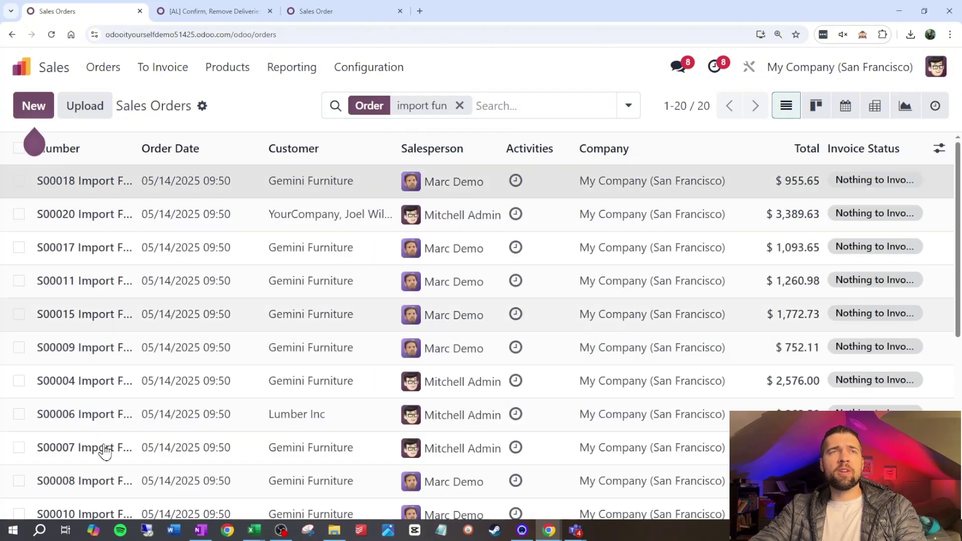
Open order S00018 Import Fun and page through the following orders up to S00011 Import Fun to inspect their status and lines.
left_click(200, 181)
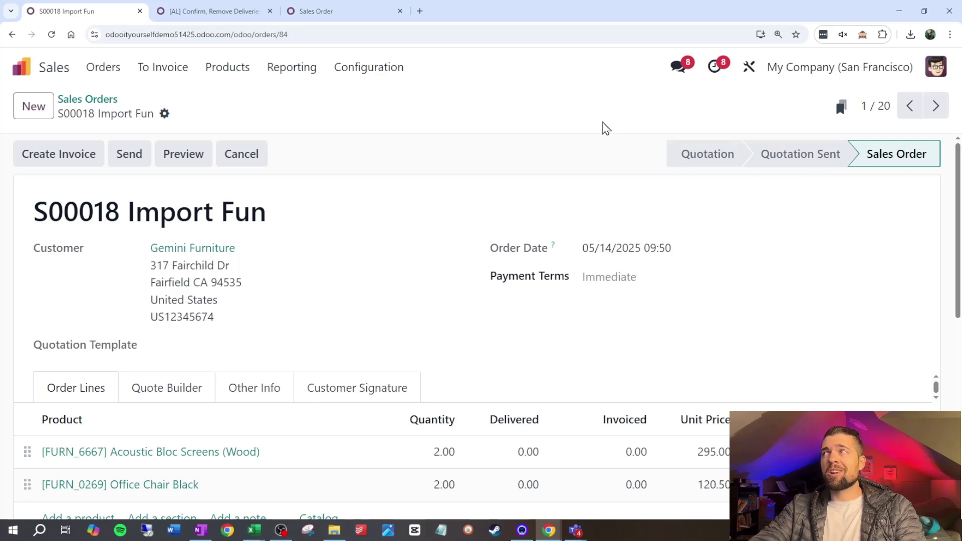
left_click(935, 119)
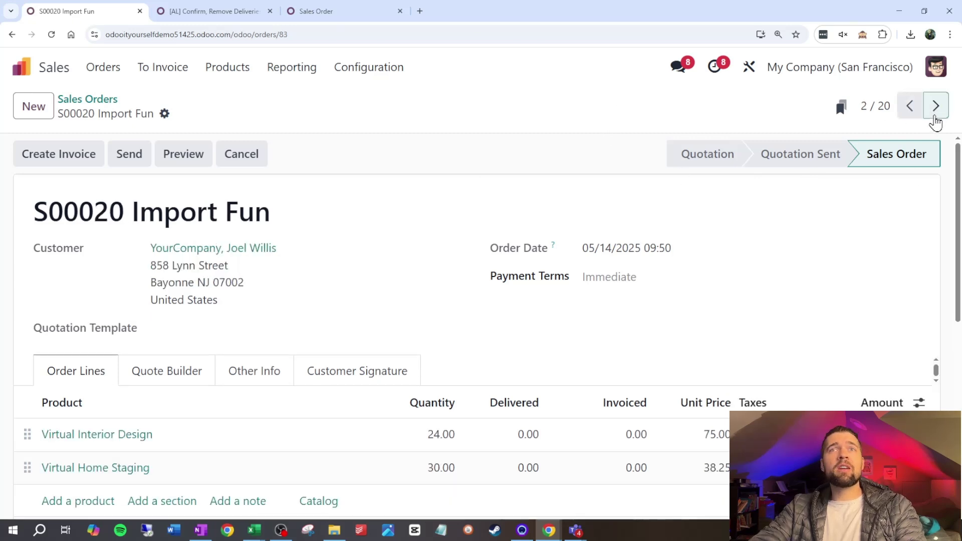
left_click(935, 118)
left_click(935, 118)
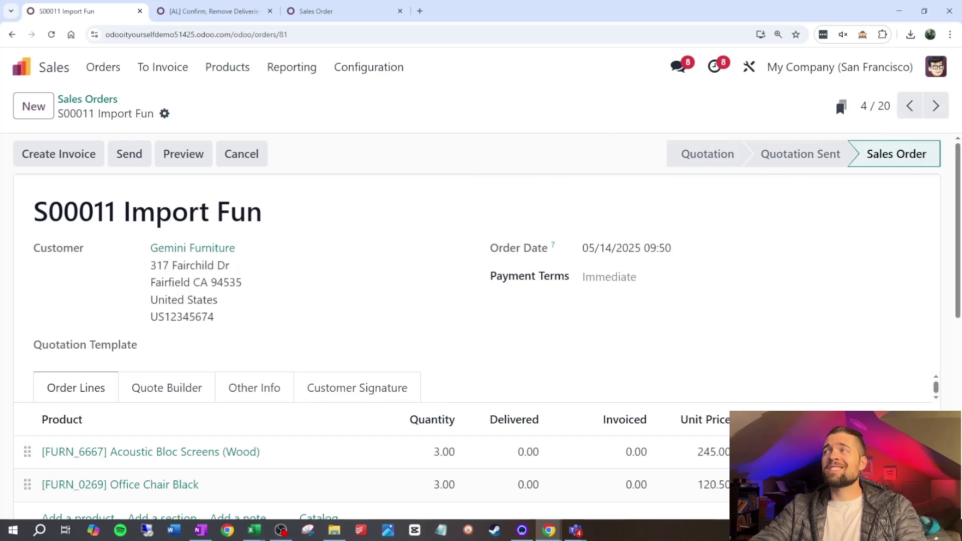